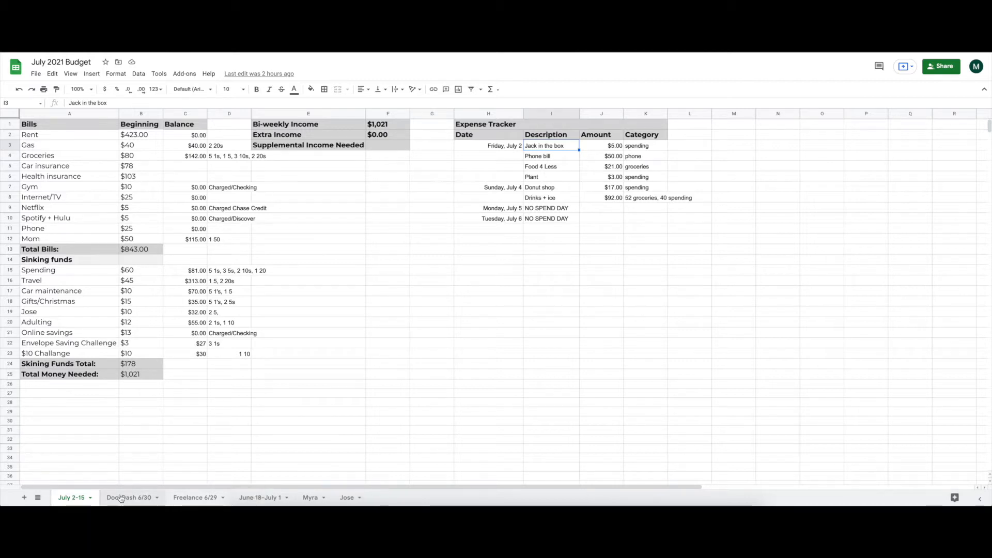
# Step: Open the DoorDash 6/30 sheet and review its bill and sinking fund categories, beginning amounts and balances
pyautogui.click(150, 500)
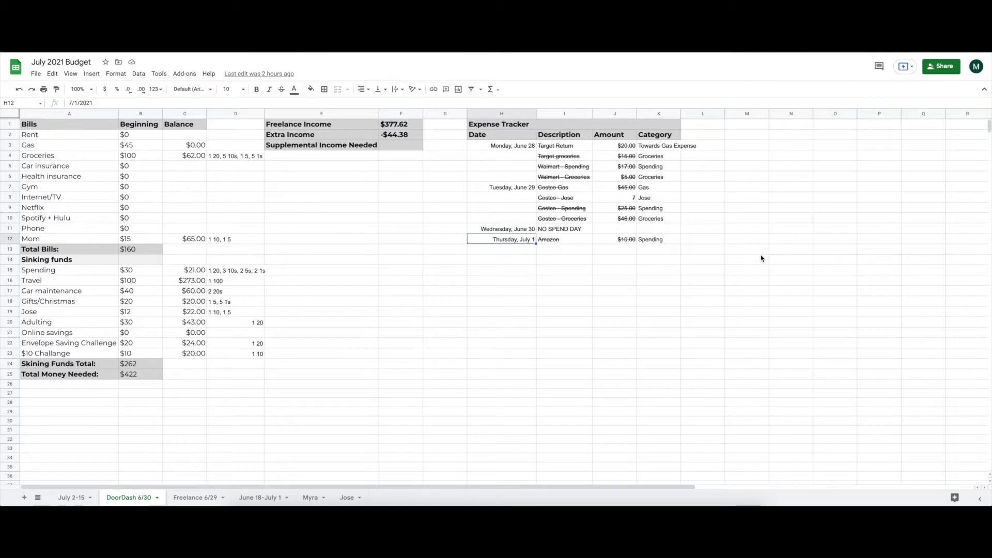
pyautogui.click(751, 283)
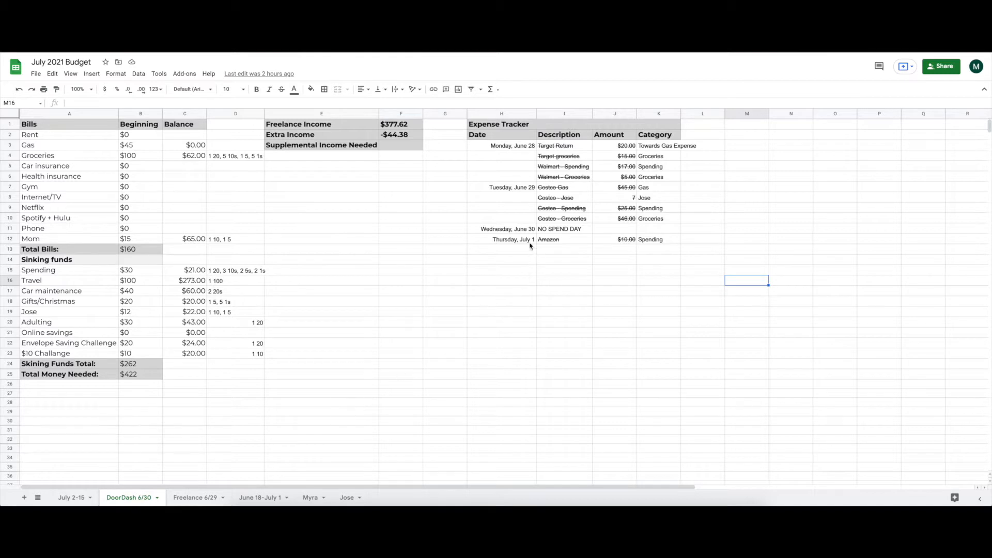
pyautogui.moveTo(76, 126); pyautogui.dragTo(106, 353)
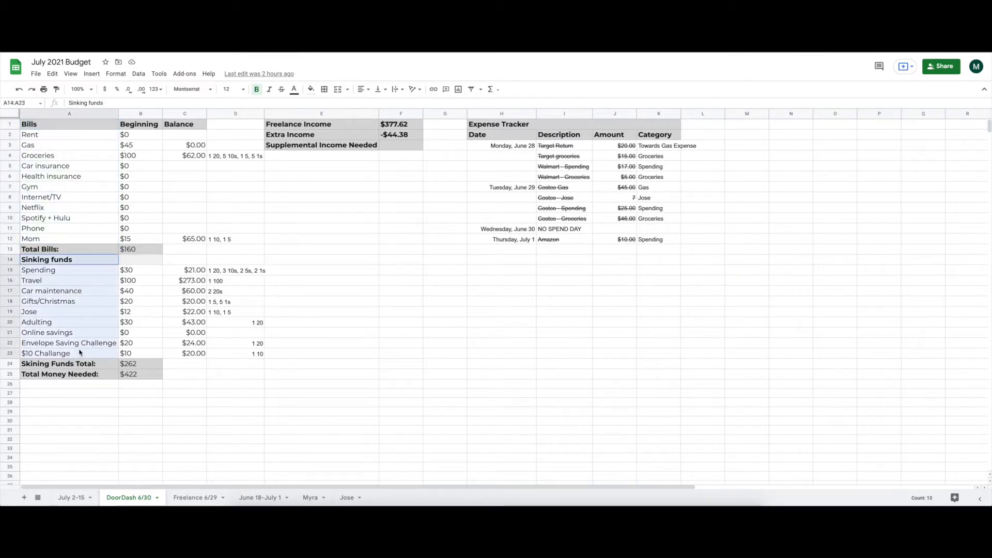
pyautogui.moveTo(133, 136); pyautogui.dragTo(134, 240)
pyautogui.moveTo(129, 291); pyautogui.dragTo(126, 345)
pyautogui.moveTo(194, 136); pyautogui.dragTo(195, 359)
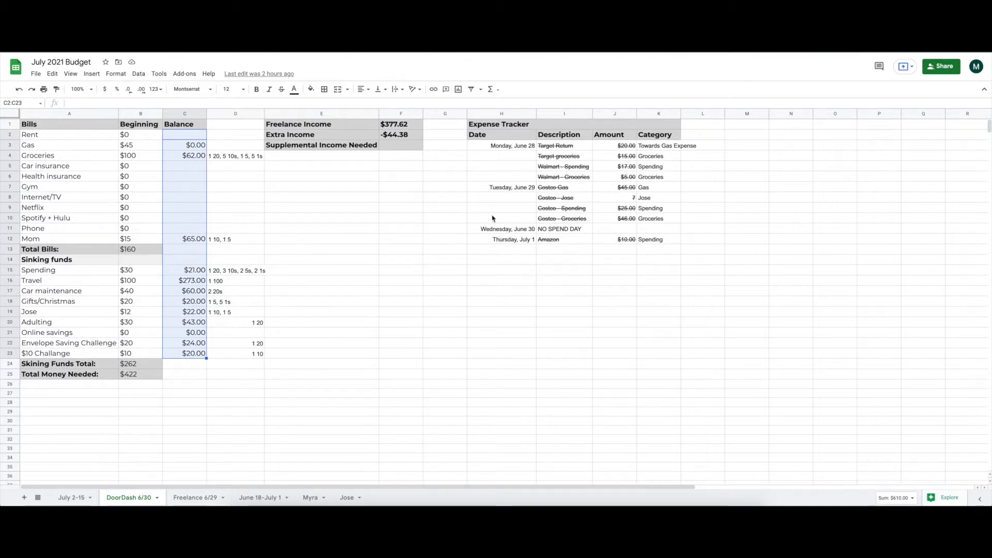
# Step: Review the expense tracker entries and the cash denomination notes beside the balances
pyautogui.moveTo(514, 149); pyautogui.dragTo(675, 246)
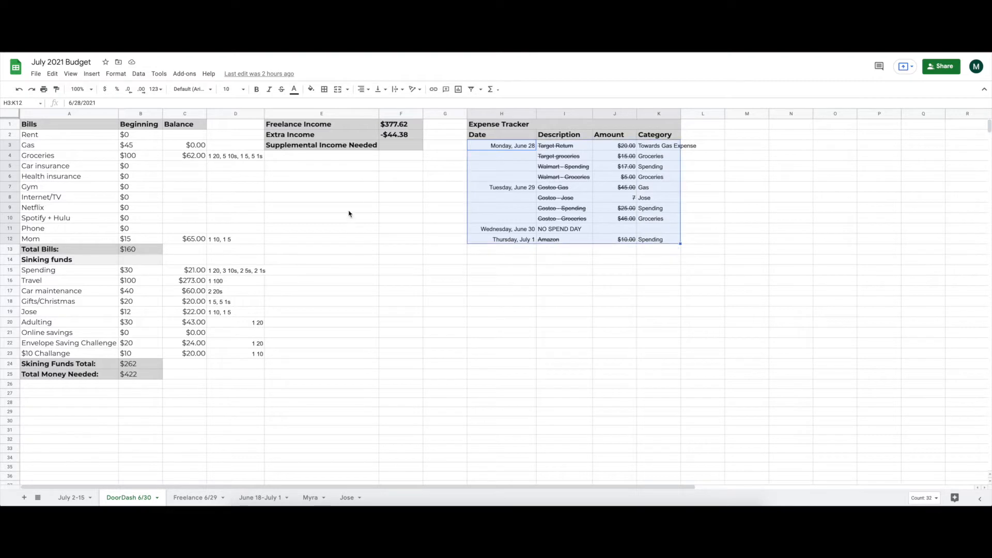
pyautogui.moveTo(235, 147); pyautogui.dragTo(233, 354)
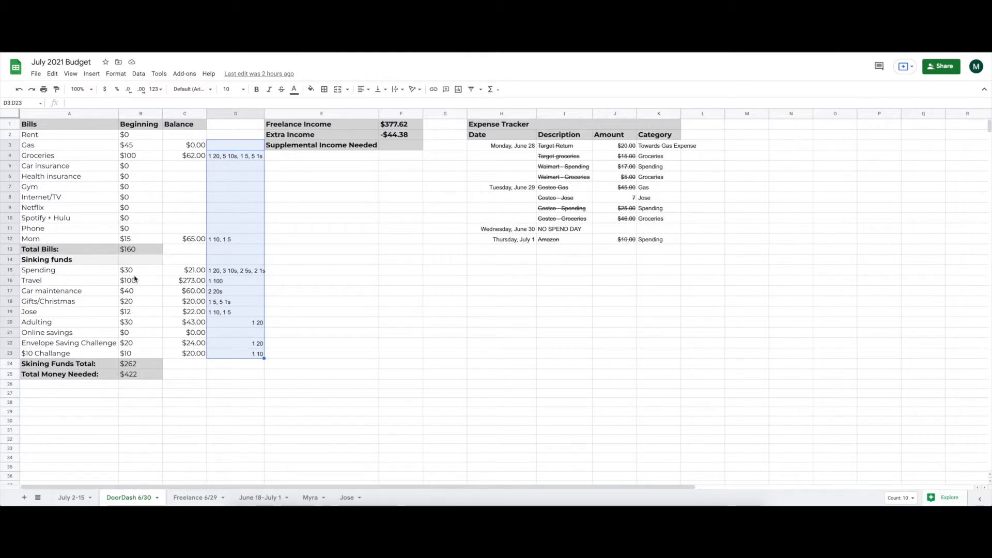
pyautogui.click(246, 274)
pyautogui.moveTo(241, 160); pyautogui.dragTo(233, 356)
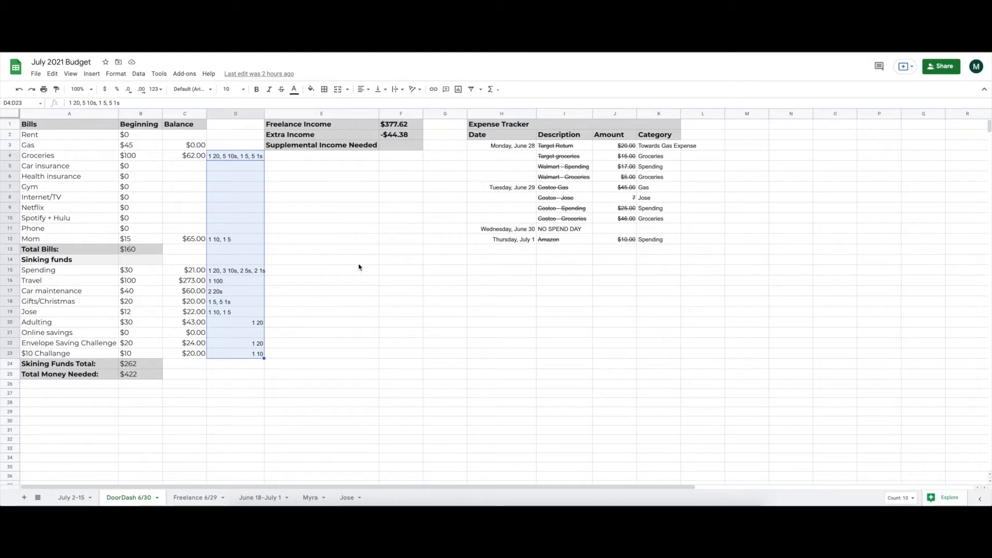
# Step: Inspect the freelance income amount and the formula behind the extra income amount
pyautogui.click(340, 128)
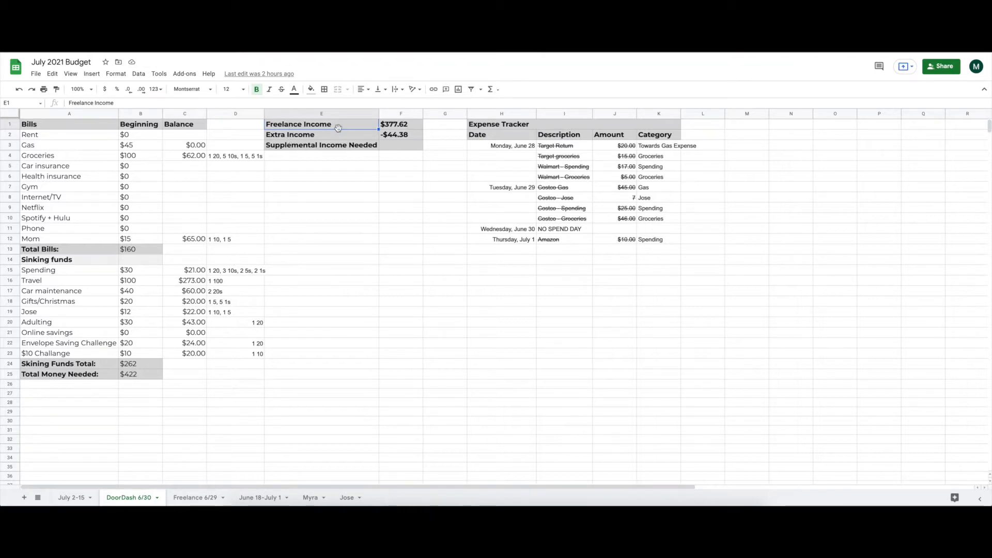
pyautogui.click(383, 126)
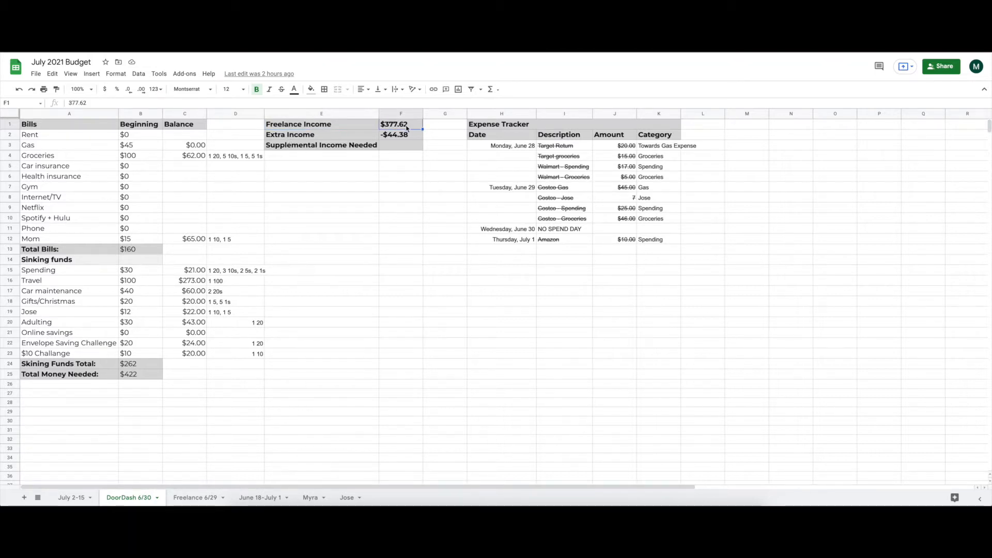
pyautogui.click(393, 138)
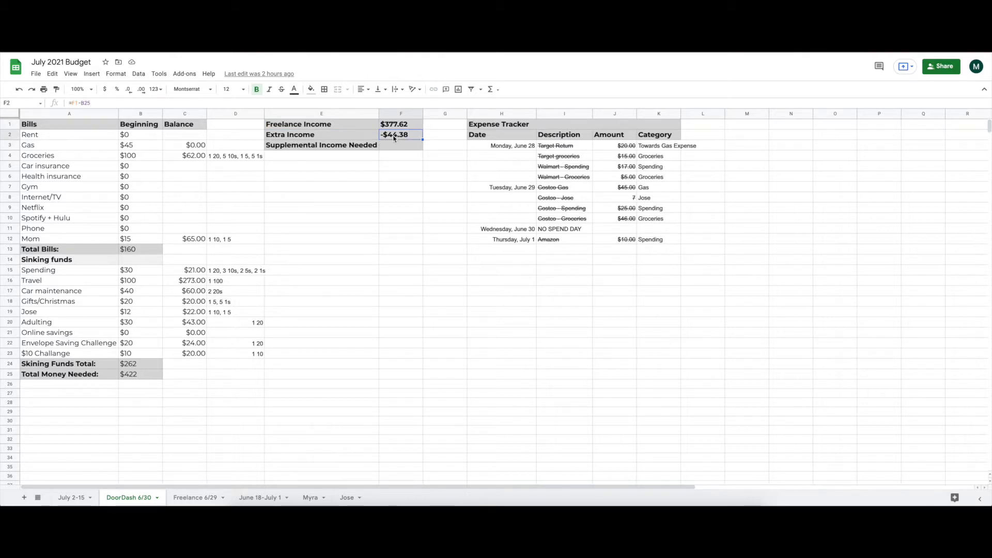
# Step: Inspect the Total Bills formula in B13 and the range of bill amounts it sums
pyautogui.click(147, 137)
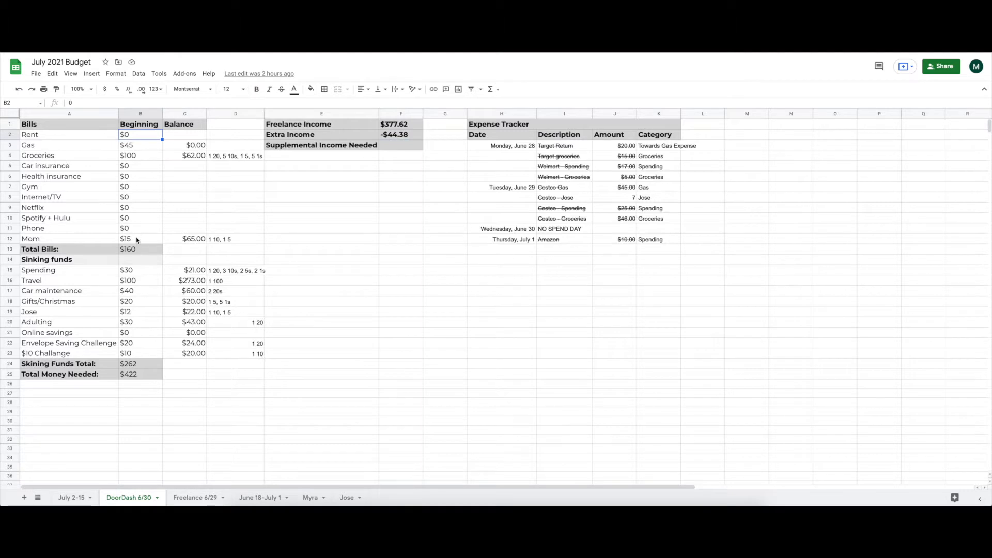
pyautogui.click(137, 250)
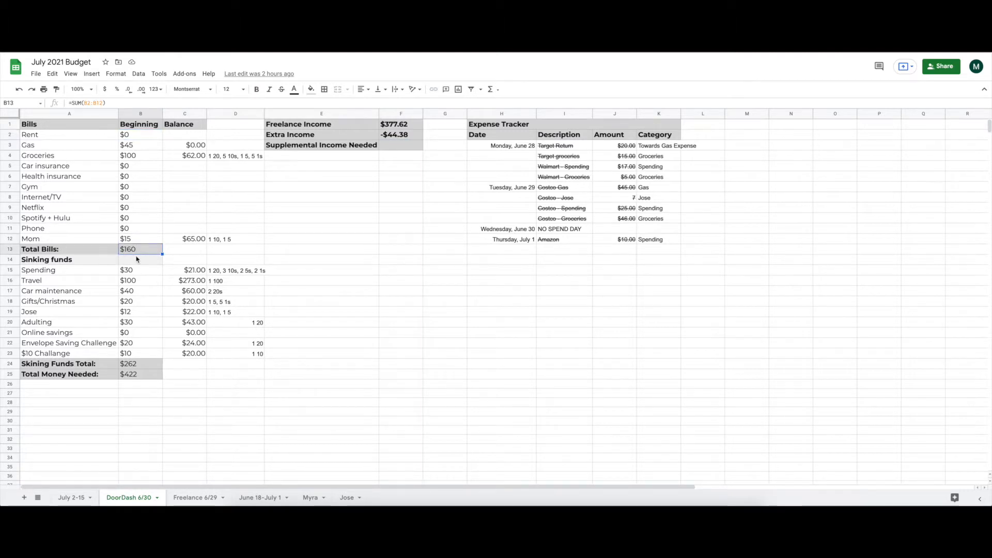
pyautogui.click(91, 103)
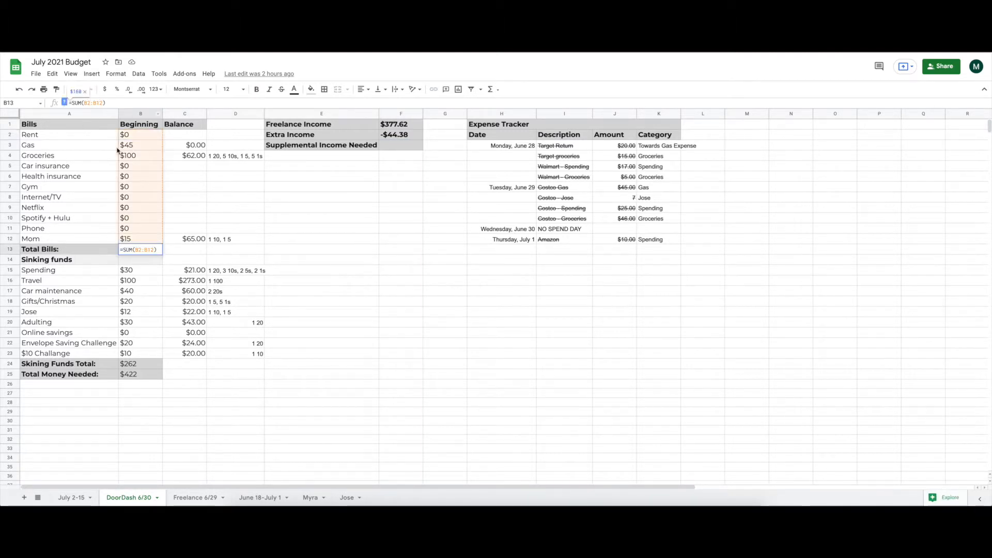
pyautogui.press('Tab')
pyautogui.click(142, 250)
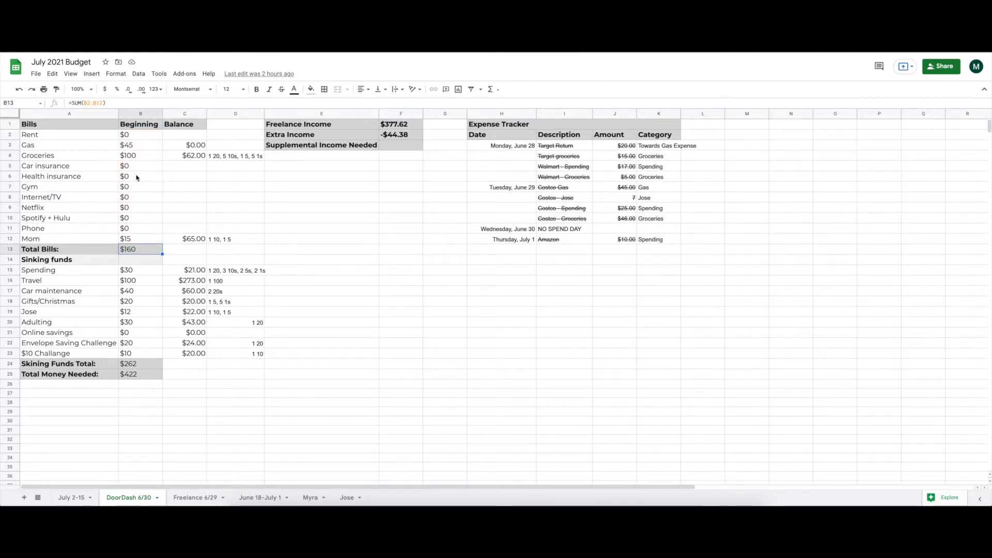
# Step: Examine the sinking fund beginning amounts and the formula in B24 that totals them
pyautogui.moveTo(141, 270); pyautogui.dragTo(141, 281)
pyautogui.moveTo(142, 325); pyautogui.dragTo(141, 353)
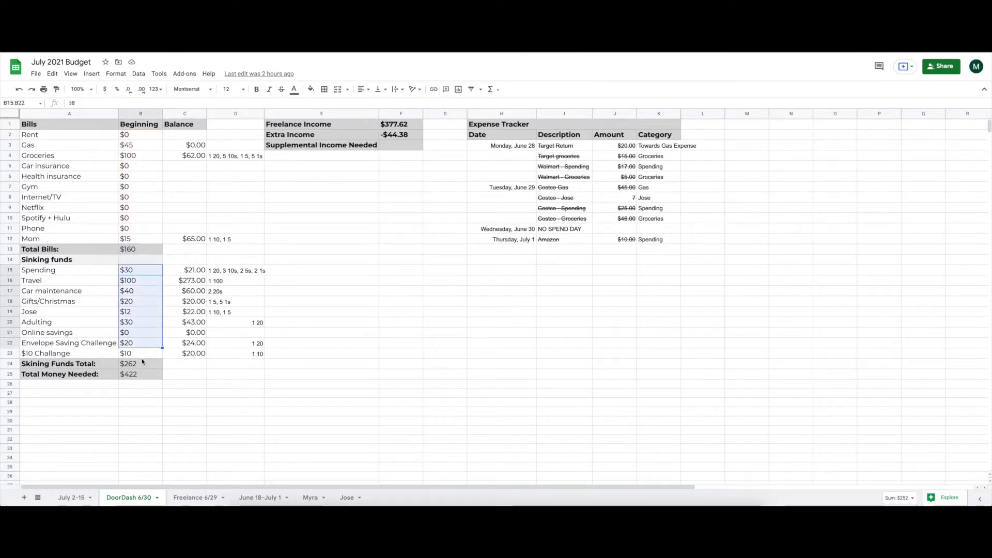
pyautogui.click(138, 364)
pyautogui.click(102, 103)
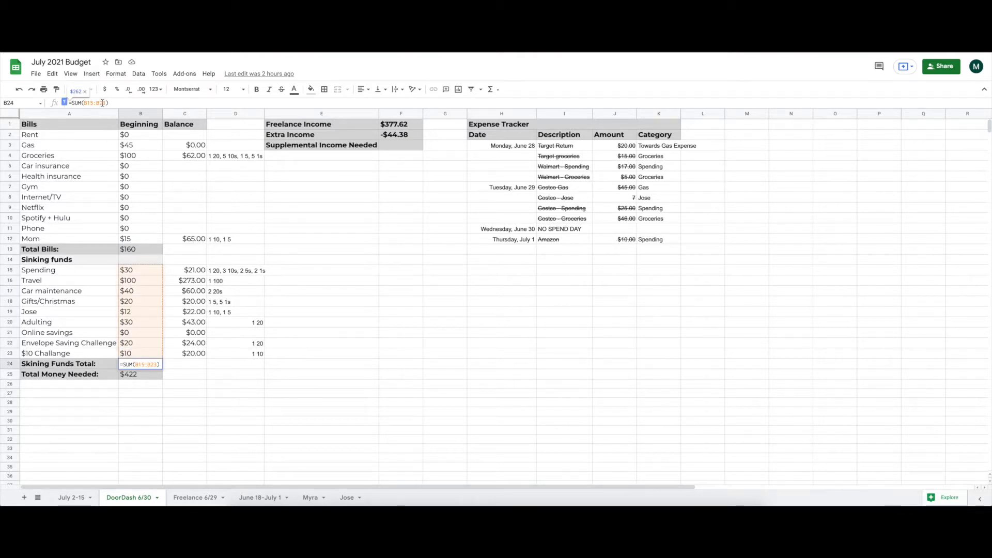
# Step: Enter the formula =sum(C15:C23) in cell E24 to total the sinking fund balances
pyautogui.click(277, 365)
pyautogui.write('=')
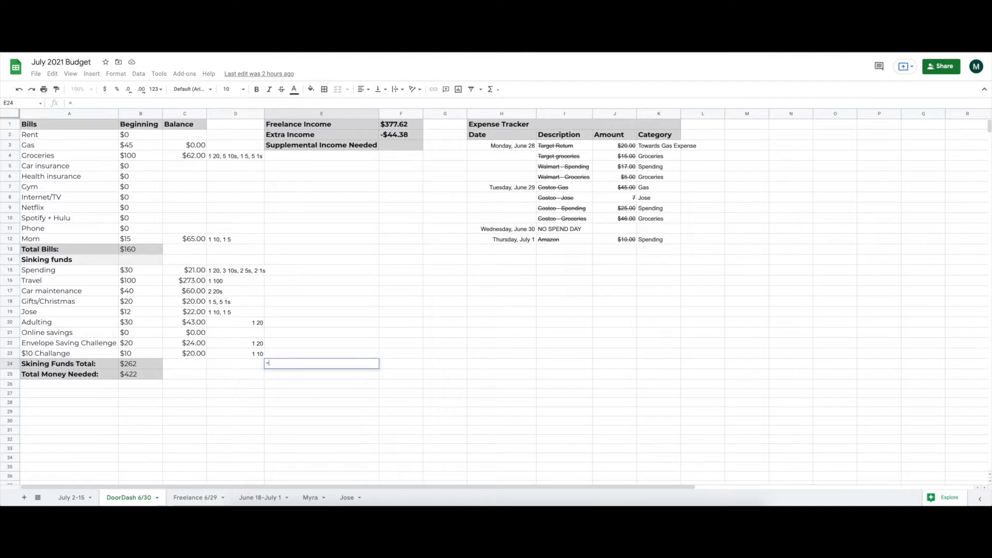
pyautogui.write('sum')
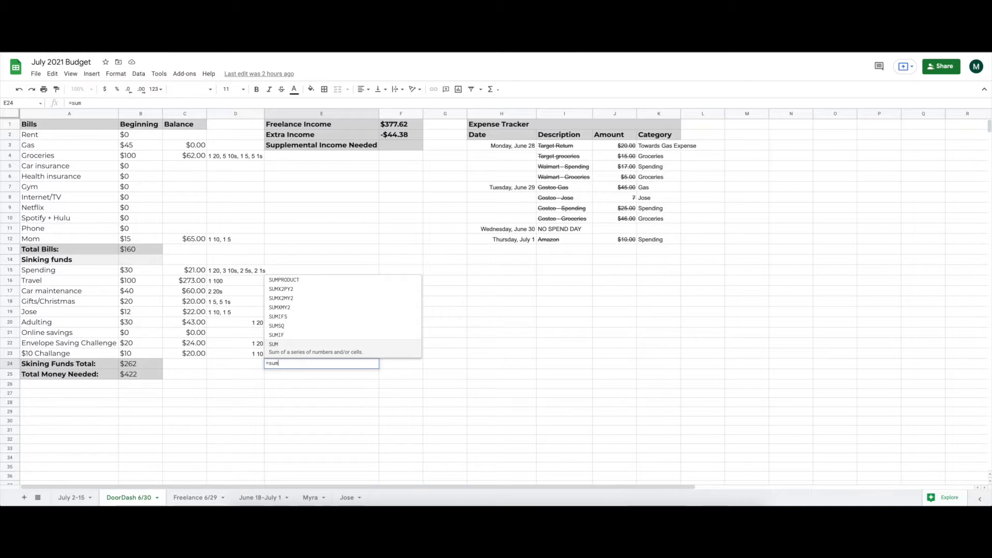
pyautogui.write('(')
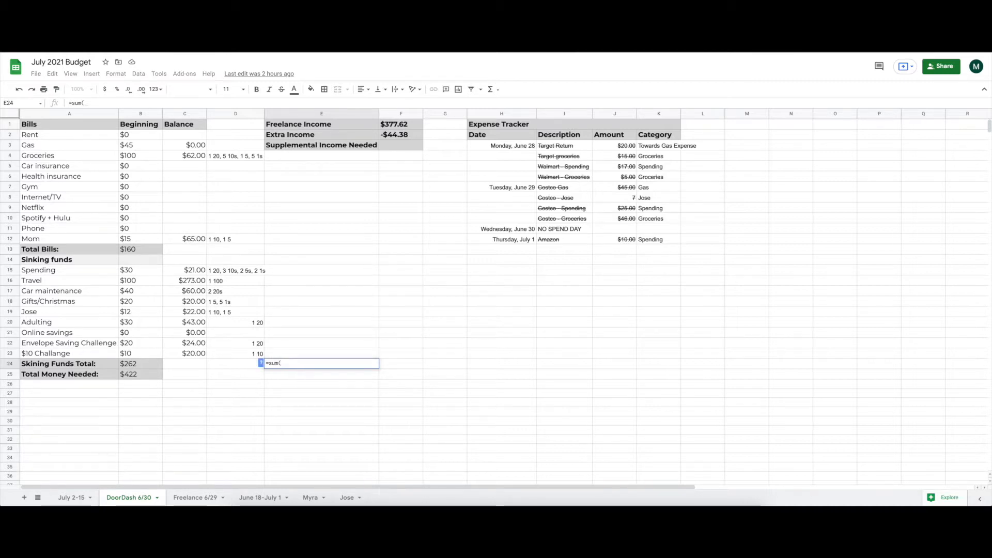
pyautogui.click(197, 274)
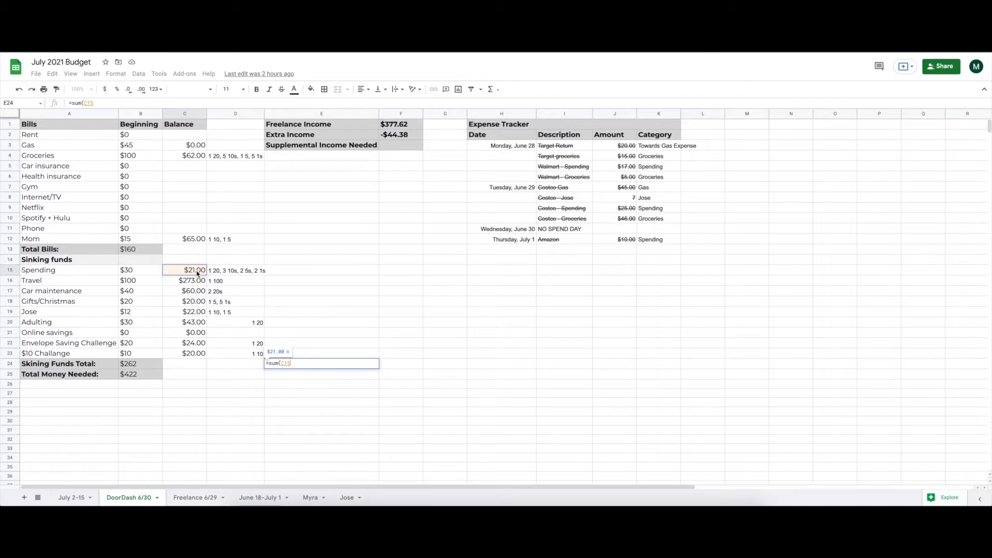
pyautogui.keyDown('shift'); pyautogui.click(193, 354); pyautogui.keyUp('shift')
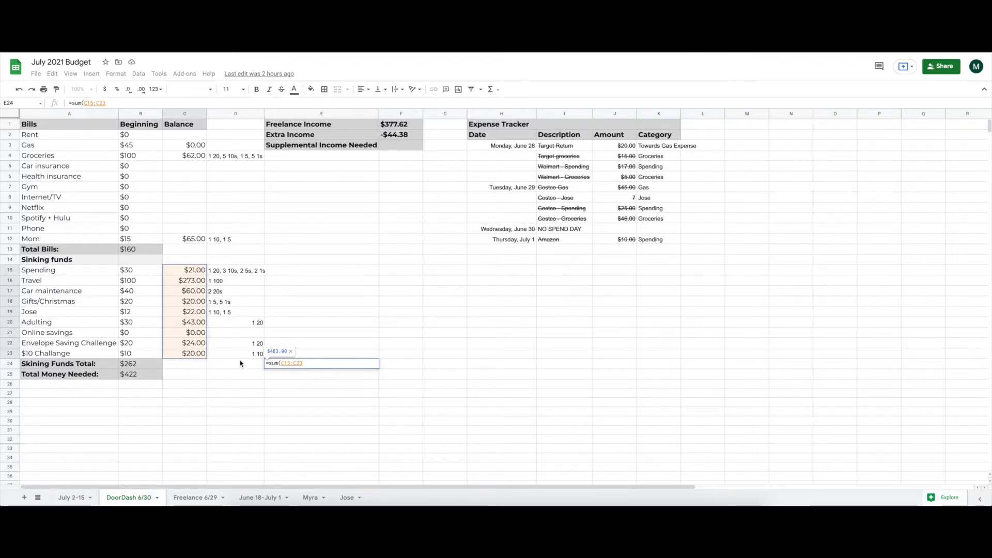
pyautogui.press('Return')
# Step: Try ending the sum range at C22 in the E24 formula, and clear the cell
pyautogui.click(323, 366)
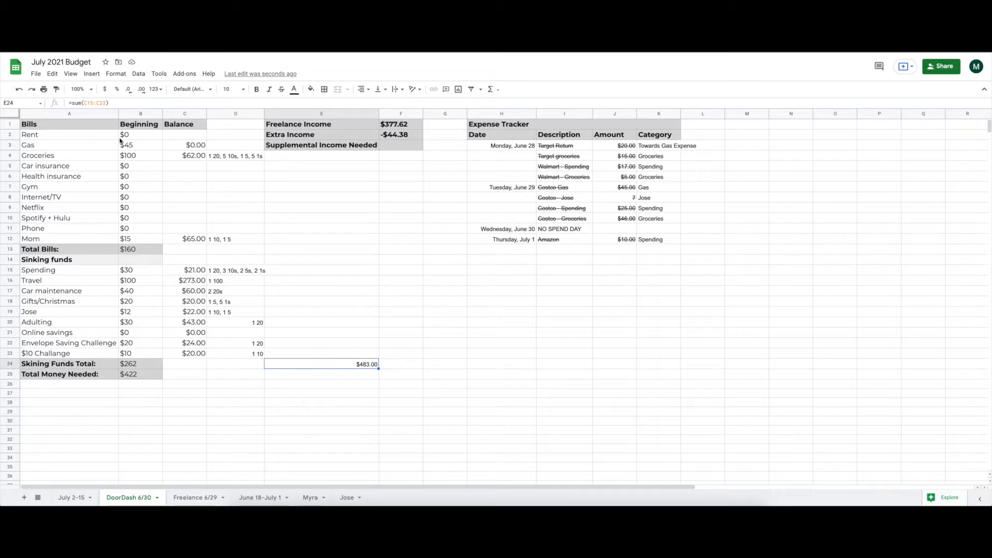
pyautogui.click(104, 103)
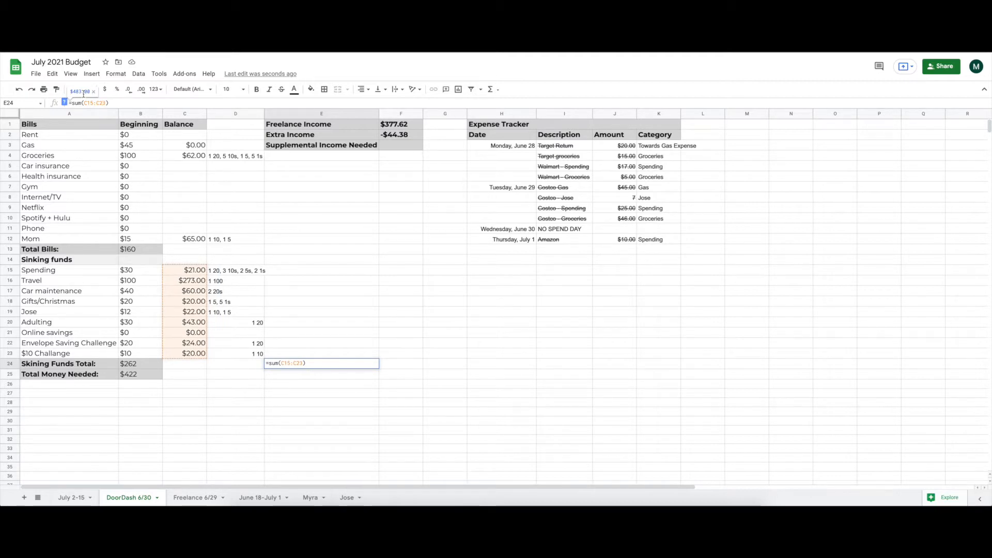
pyautogui.press('BackSpace')
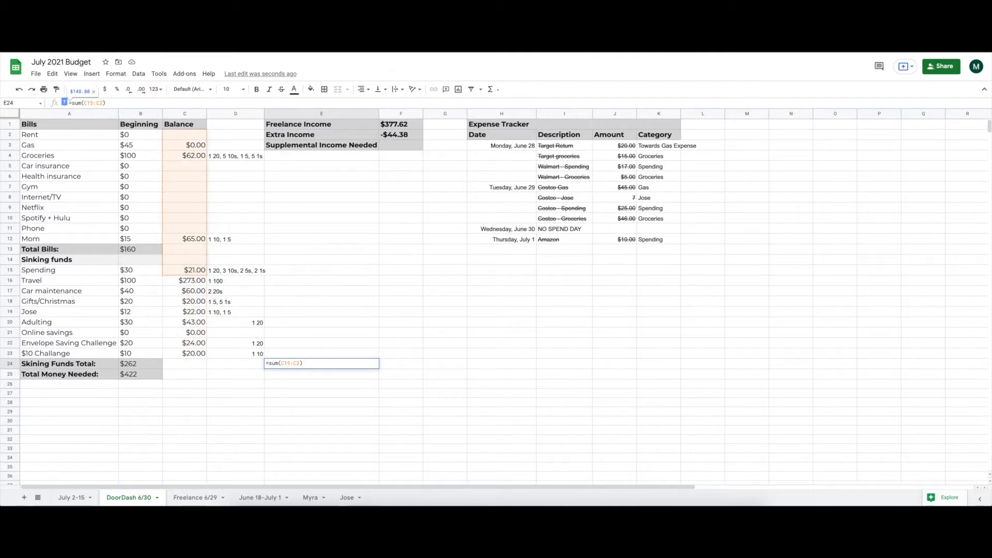
pyautogui.write('2')
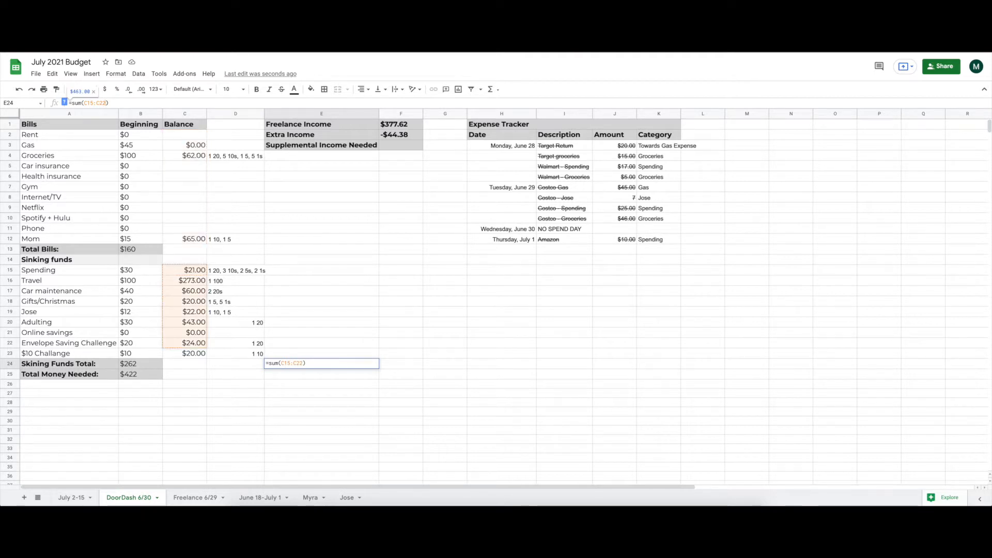
pyautogui.press('BackSpace')
pyautogui.click(420, 327)
pyautogui.click(351, 361)
pyautogui.press('Delete')
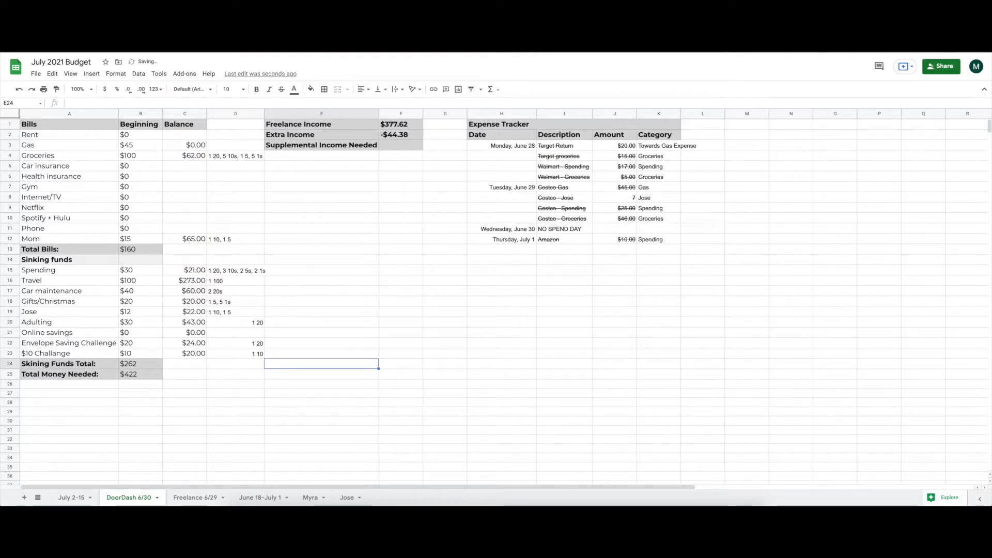
# Step: Check the Total Bills and sinking funds total cells and inspect the Total Money Needed formula in B25
pyautogui.click(119, 368)
pyautogui.click(146, 250)
pyautogui.click(153, 367)
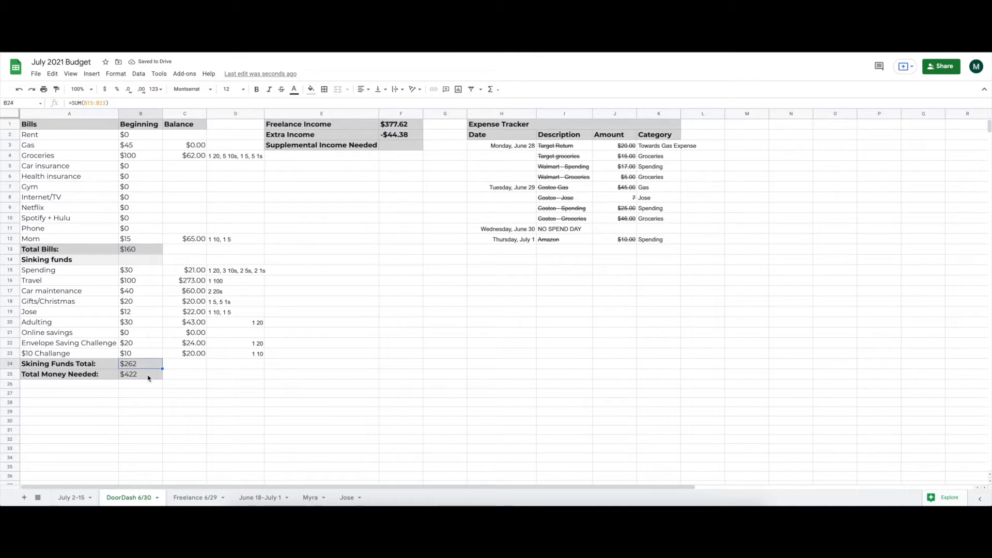
pyautogui.click(149, 376)
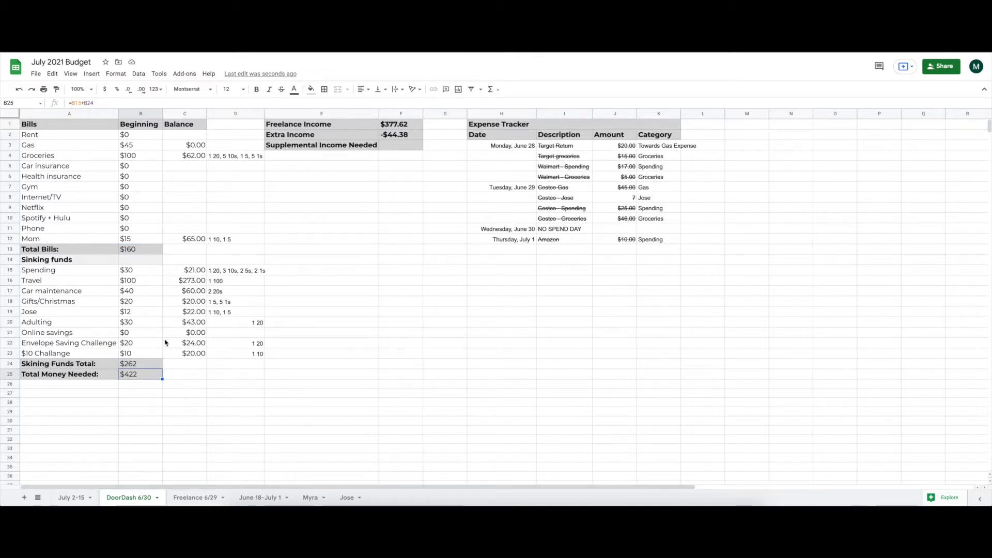
pyautogui.click(90, 103)
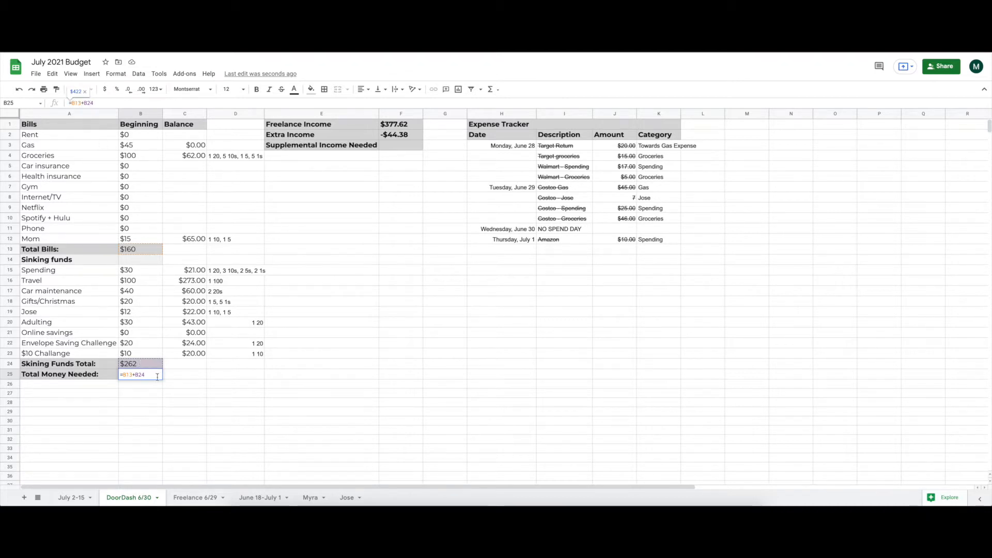
pyautogui.press('Escape')
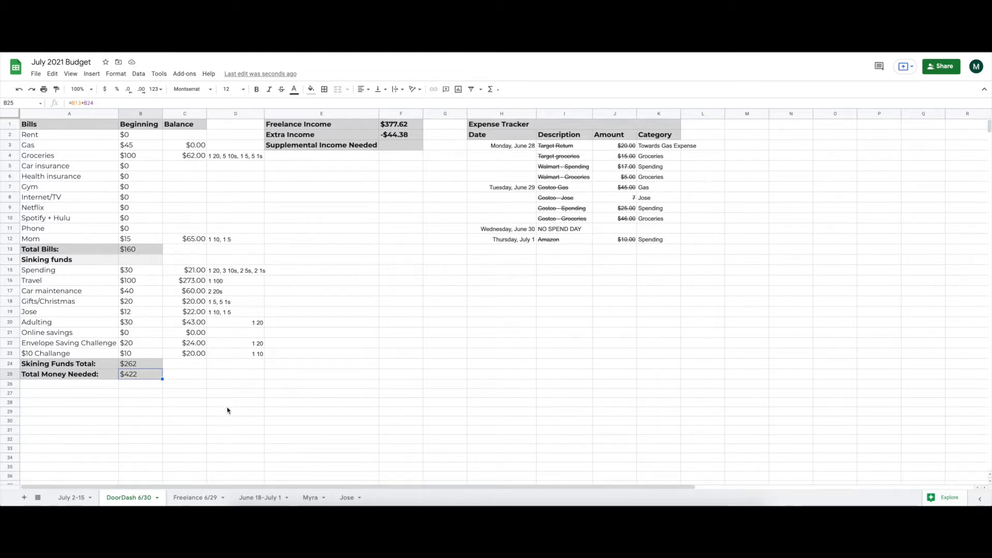
# Step: Compare the Total Money Needed in B25 with the freelance income and extra income cells
pyautogui.moveTo(101, 376); pyautogui.dragTo(154, 379)
pyautogui.click(149, 377)
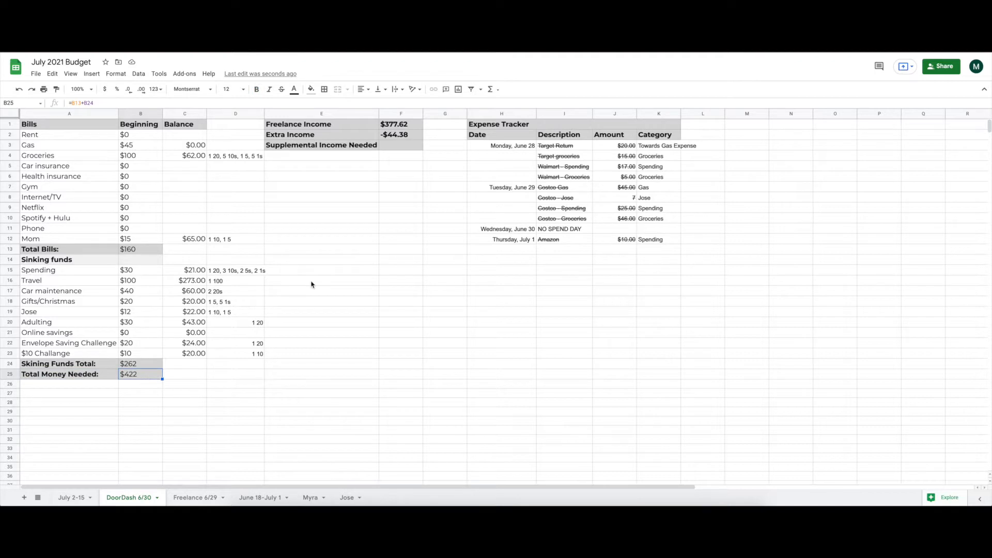
pyautogui.click(407, 125)
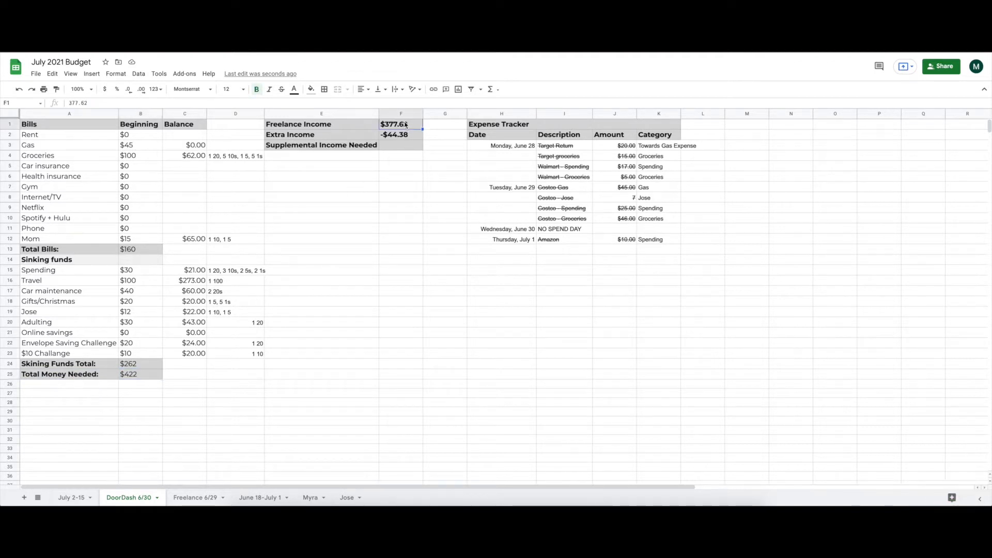
pyautogui.click(415, 138)
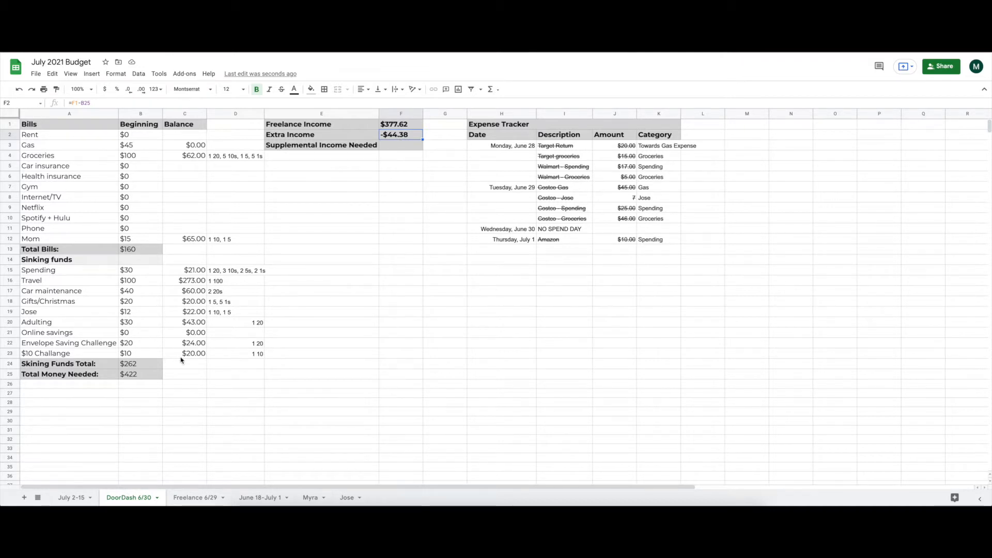
pyautogui.click(396, 125)
pyautogui.moveTo(155, 168); pyautogui.dragTo(128, 365)
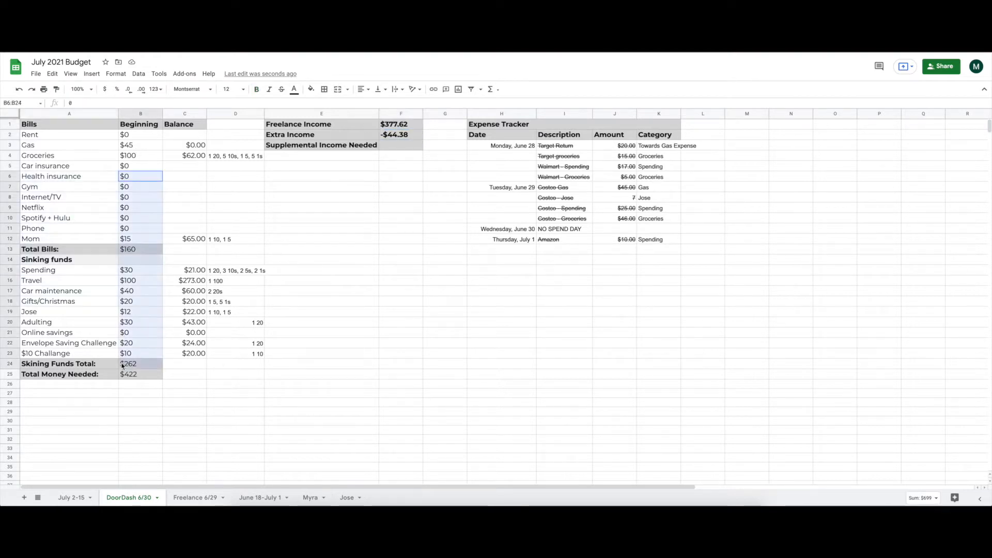
pyautogui.click(138, 376)
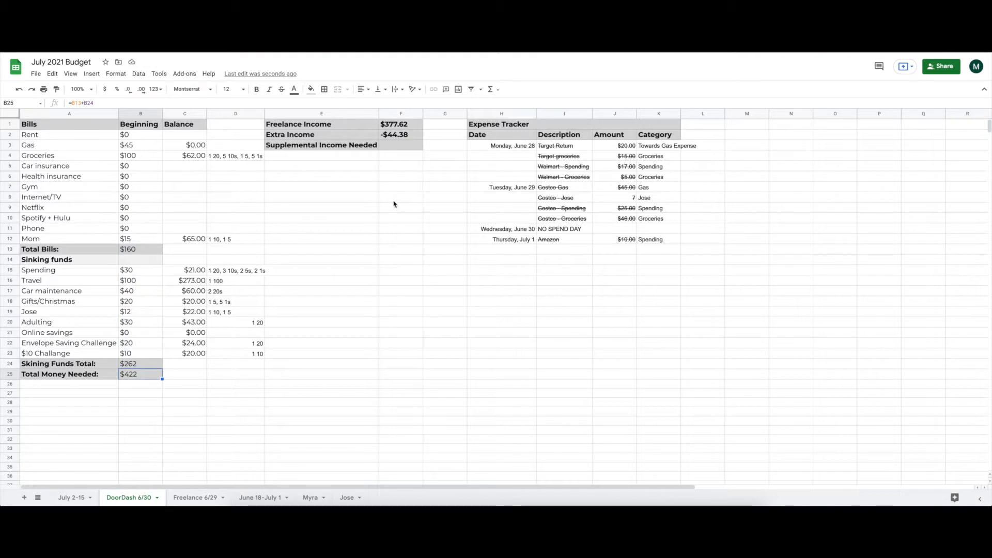
# Step: Inspect the Extra Income formula in F2 and look over the Expense Tracker block H1:K12
pyautogui.click(393, 135)
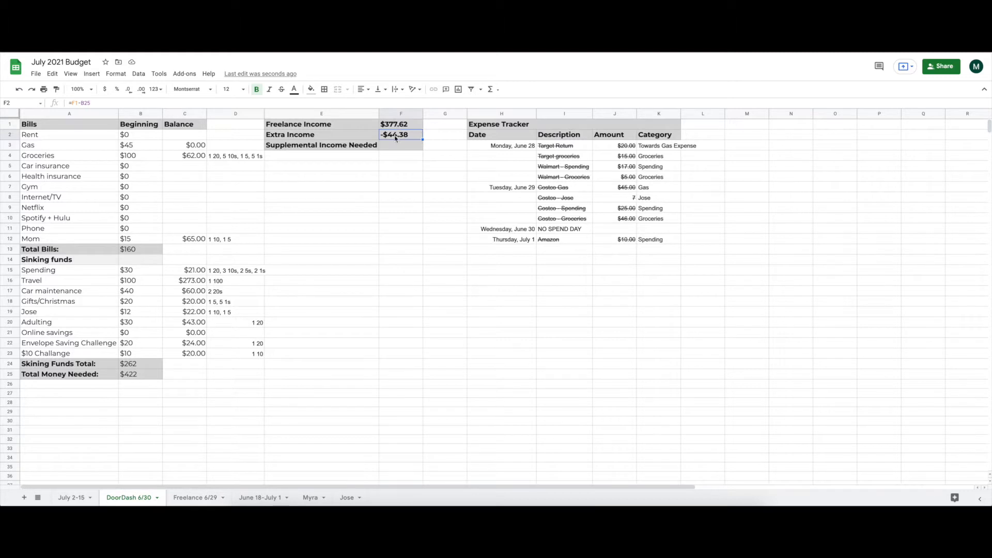
pyautogui.click(442, 138)
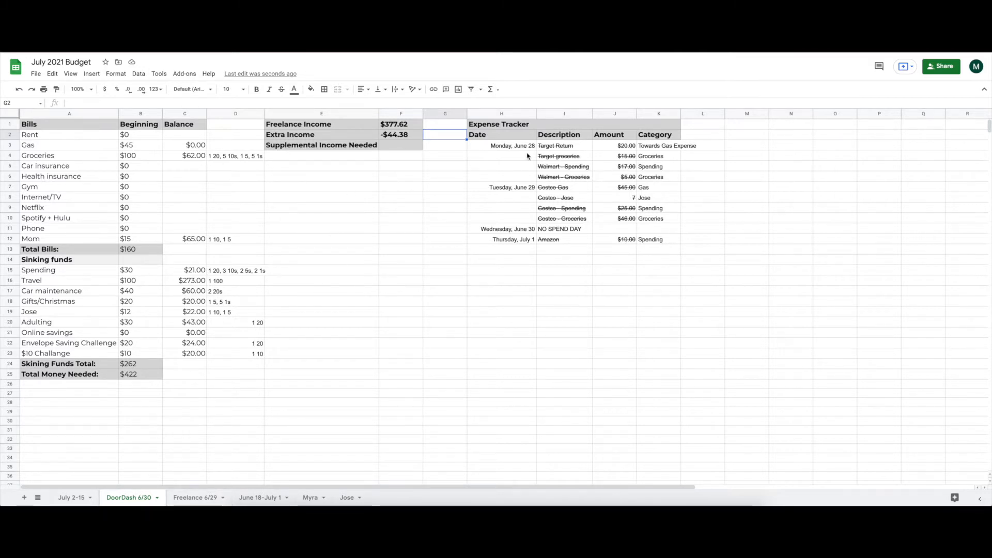
pyautogui.moveTo(522, 125); pyautogui.dragTo(655, 239)
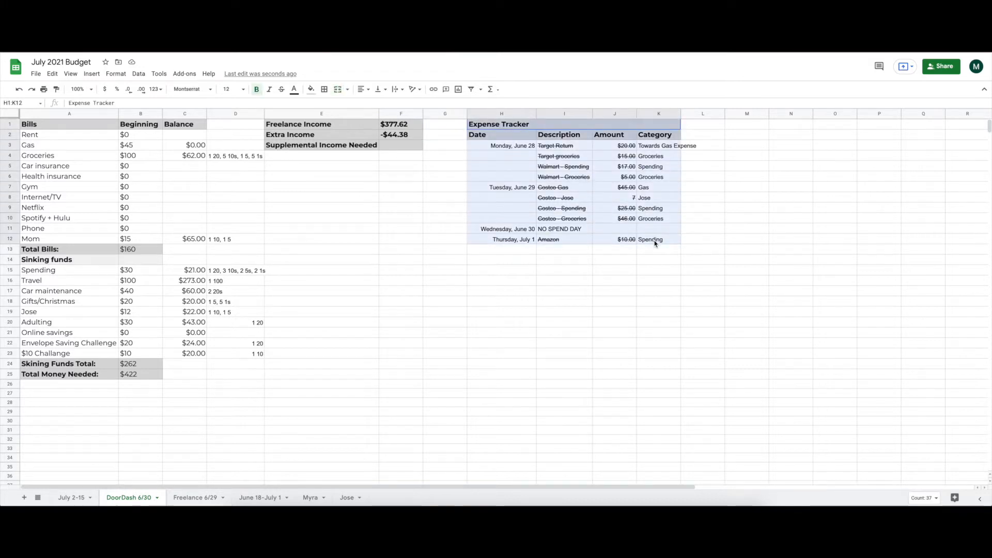
# Step: Review the date, description, amount and category entries in the first rows of the Expense Tracker
pyautogui.click(505, 146)
pyautogui.moveTo(569, 147); pyautogui.dragTo(567, 187)
pyautogui.moveTo(620, 146); pyautogui.dragTo(626, 187)
pyautogui.moveTo(656, 147); pyautogui.dragTo(652, 189)
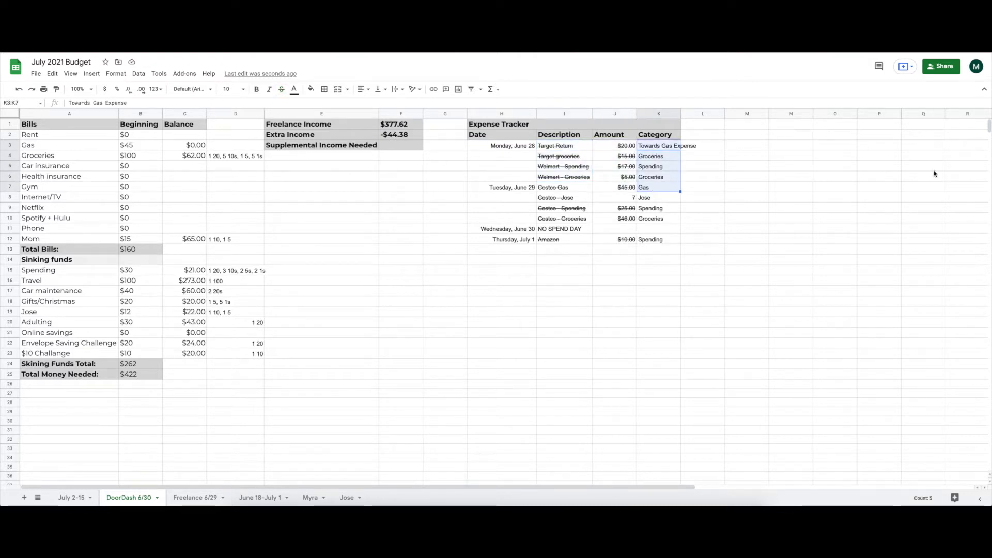
pyautogui.click(565, 170)
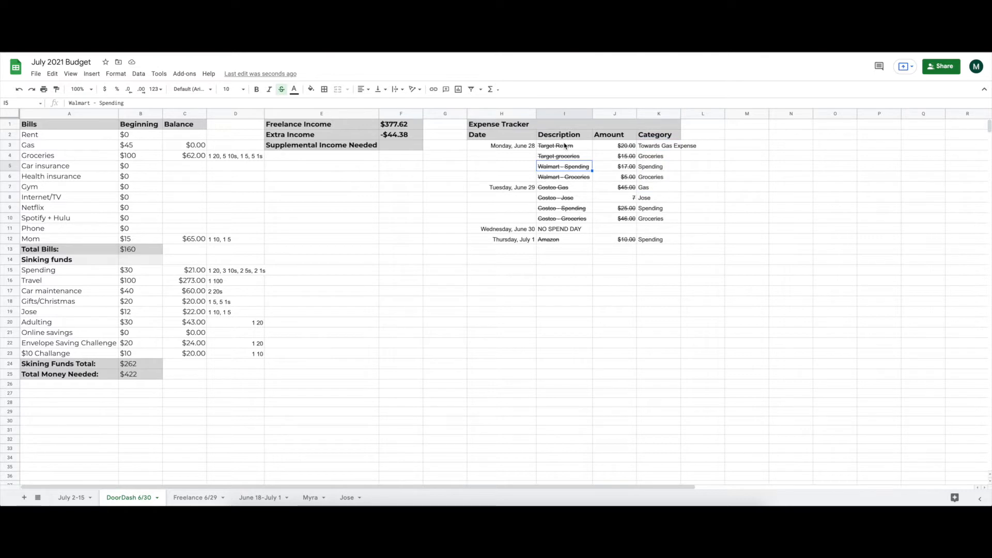
# Step: Examine the Target Return entry for Monday, June 28, including its amount and category
pyautogui.moveTo(517, 148); pyautogui.dragTo(662, 148)
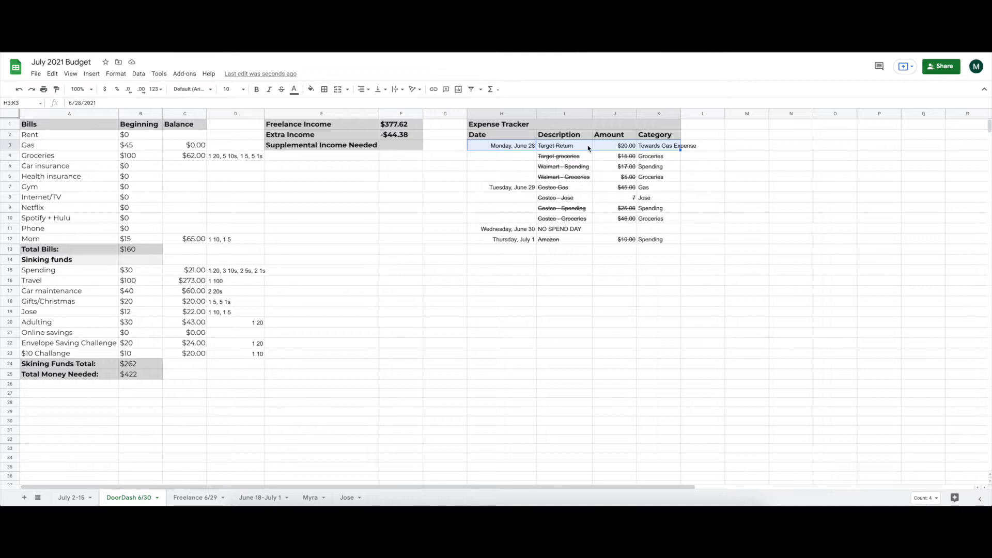
pyautogui.click(690, 156)
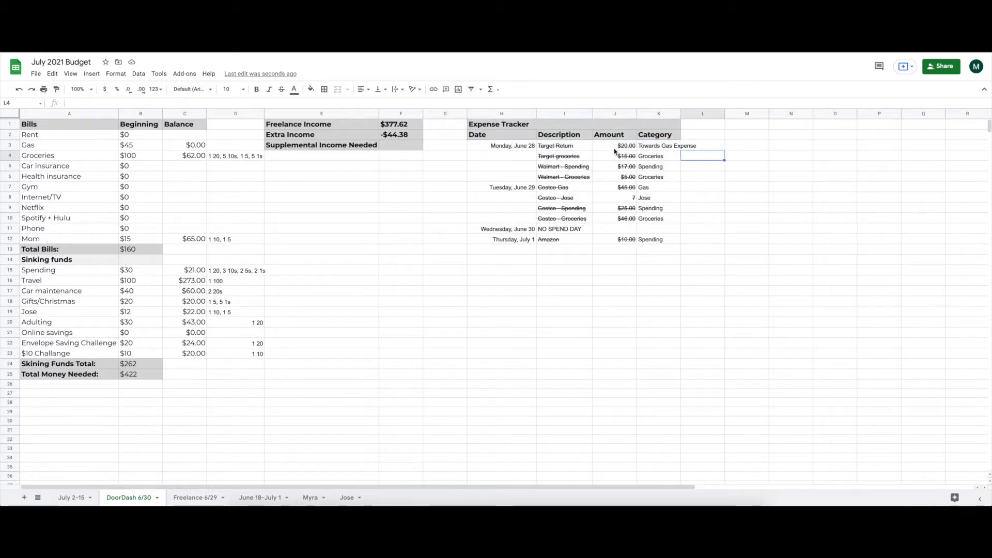
pyautogui.click(615, 149)
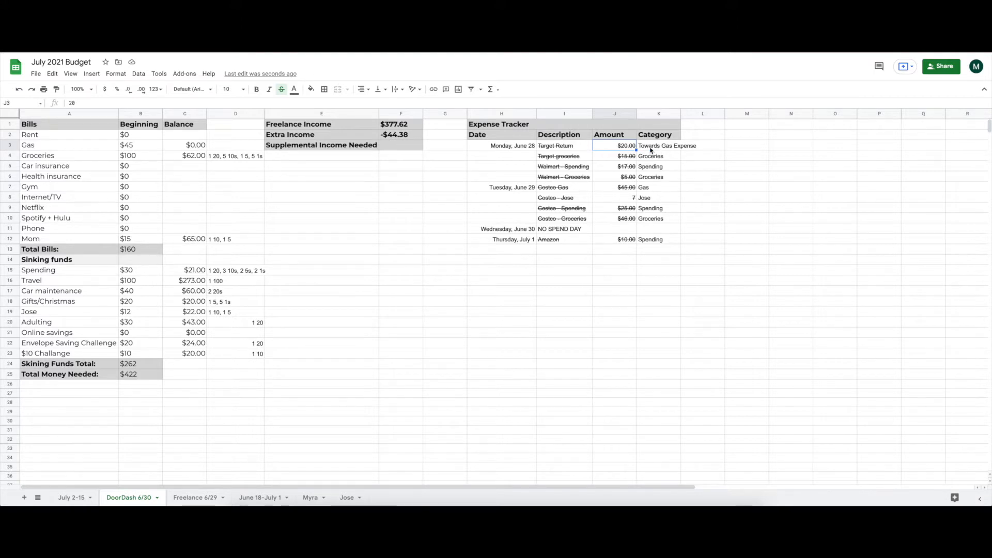
pyautogui.click(679, 150)
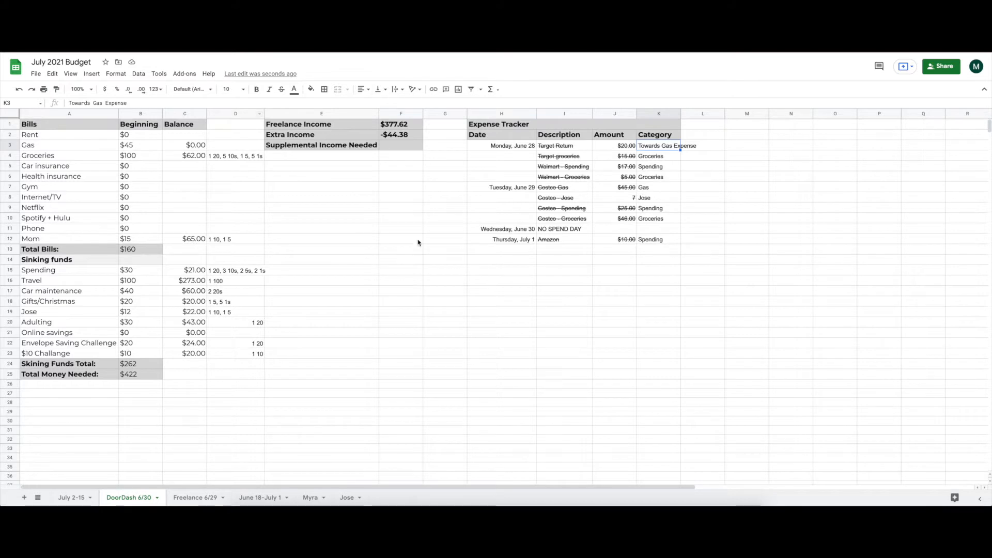
pyautogui.click(759, 145)
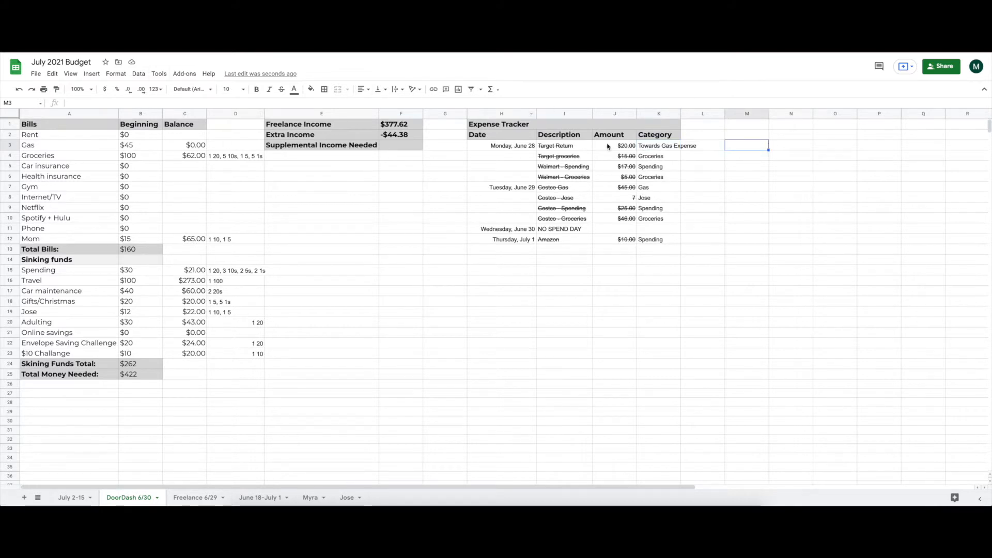
# Step: Compare the Target groceries entry and its category with the beginning amount and balance of Groceries
pyautogui.click(583, 159)
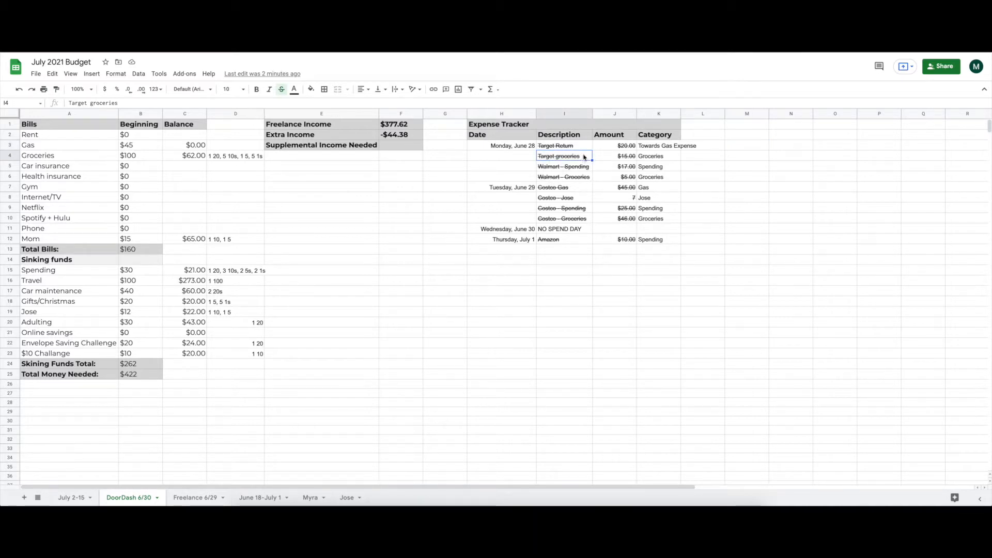
pyautogui.moveTo(660, 157)
pyautogui.mouseDown()
pyautogui.moveTo(689, 166)
pyautogui.moveTo(670, 159)
pyautogui.mouseUp()
pyautogui.click(148, 160)
pyautogui.click(186, 160)
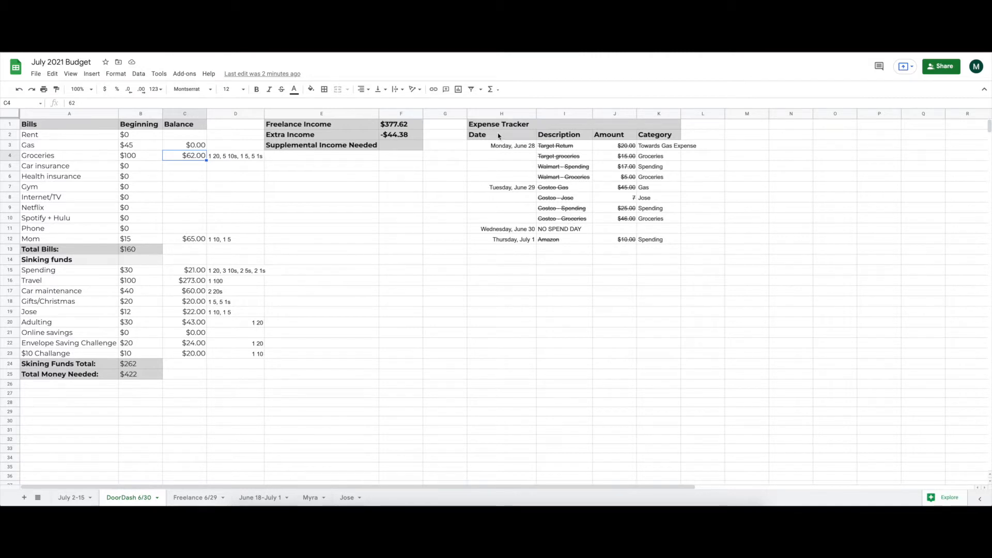
# Step: Look over tracker entries H3:K12 and check the Target groceries amount against the Groceries balance in C4
pyautogui.moveTo(512, 146); pyautogui.dragTo(664, 243)
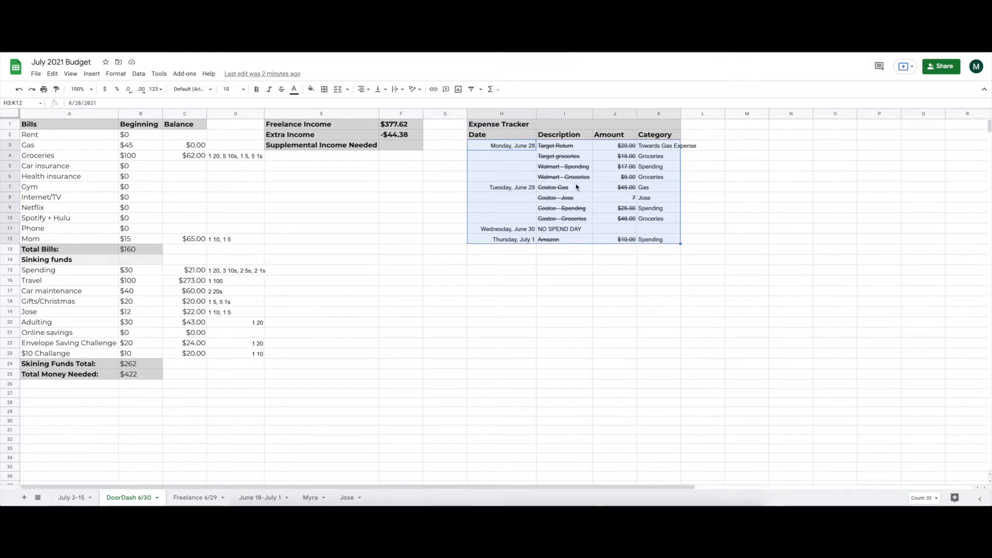
pyautogui.click(625, 158)
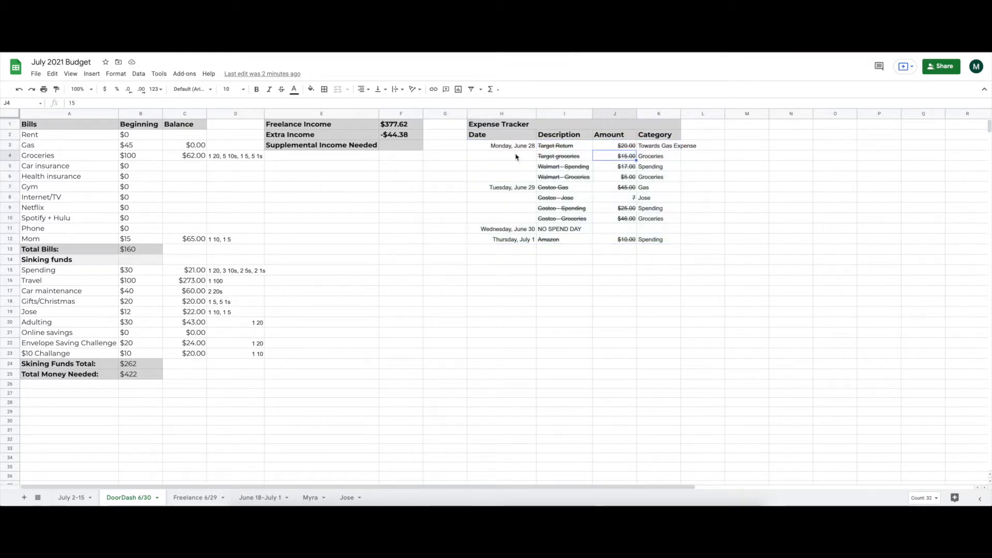
pyautogui.click(189, 160)
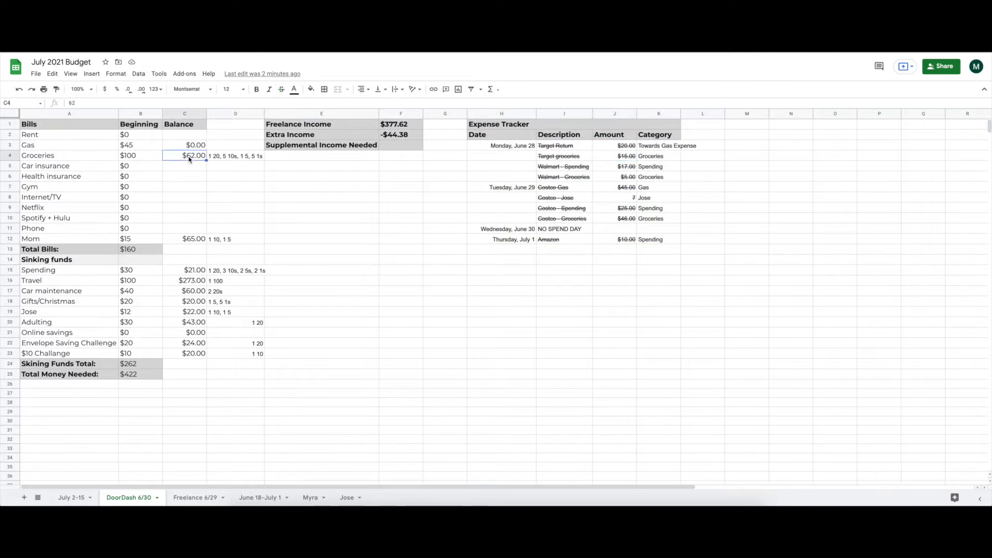
pyautogui.moveTo(613, 160); pyautogui.dragTo(562, 159)
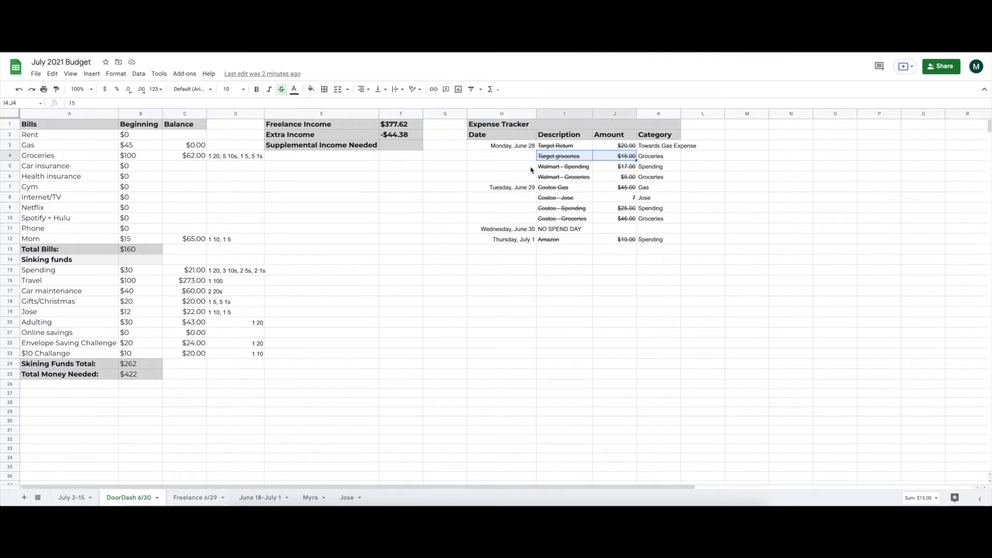
# Step: Review how the Walmart purchase is split between the Spending and Groceries categories in rows 5 and 6
pyautogui.click(567, 169)
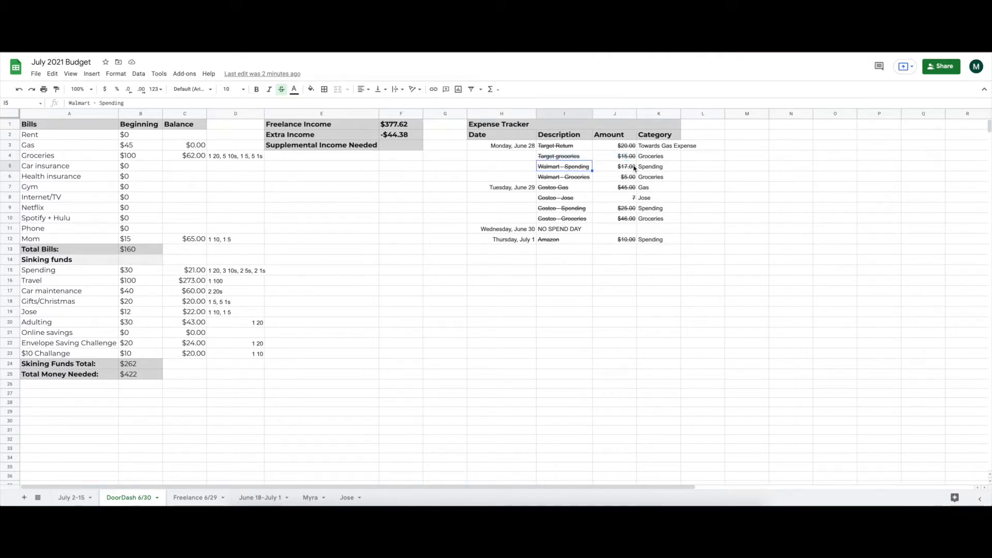
pyautogui.click(573, 178)
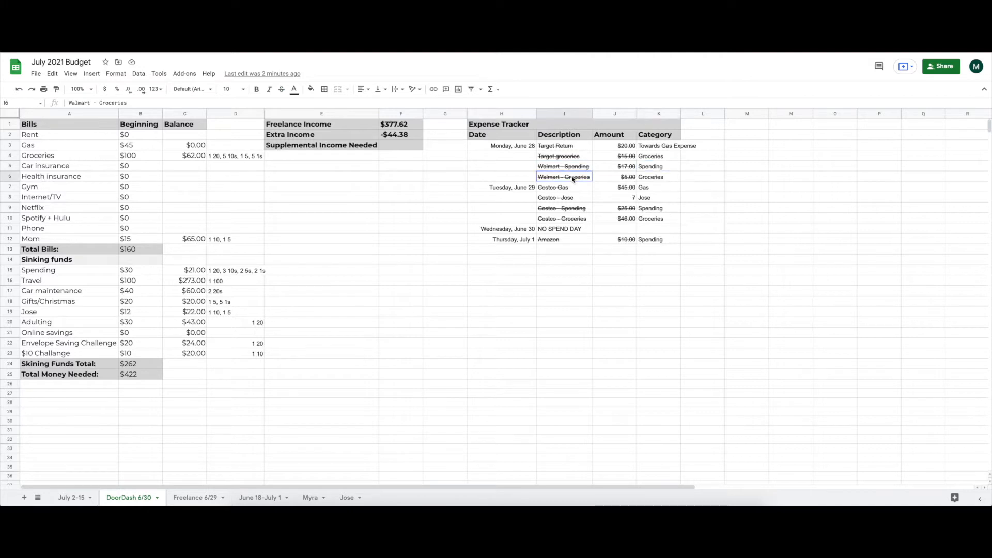
pyautogui.click(629, 178)
pyautogui.click(649, 177)
pyautogui.moveTo(569, 168); pyautogui.dragTo(657, 177)
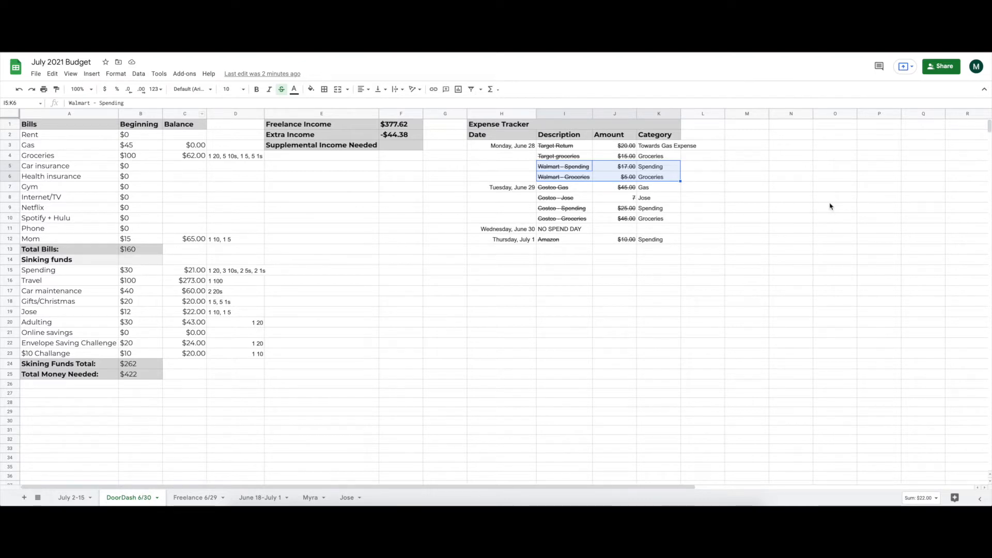
pyautogui.click(713, 197)
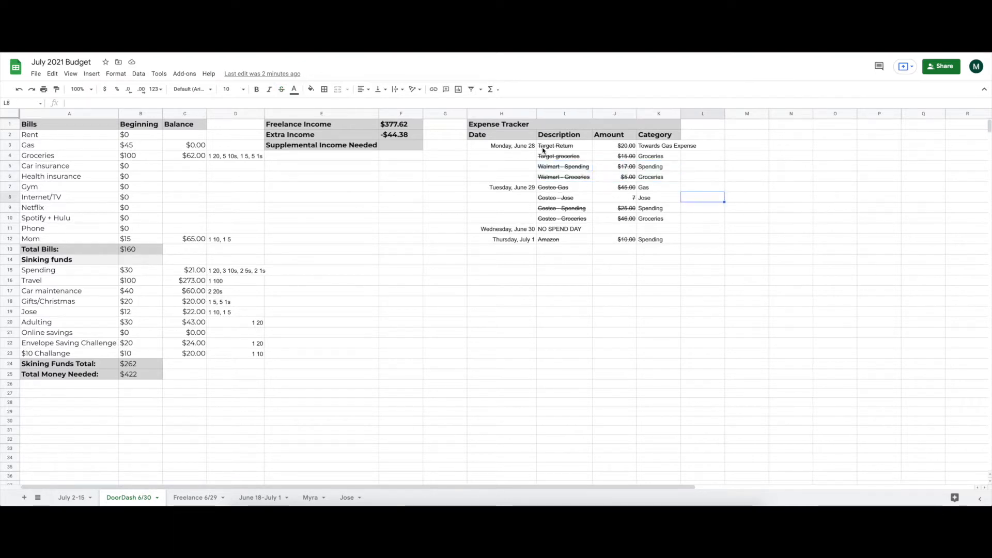
# Step: Review the remaining tracker entries, the NO SPEND DAY row and each date from June 28 to July 1
pyautogui.moveTo(514, 168); pyautogui.dragTo(664, 240)
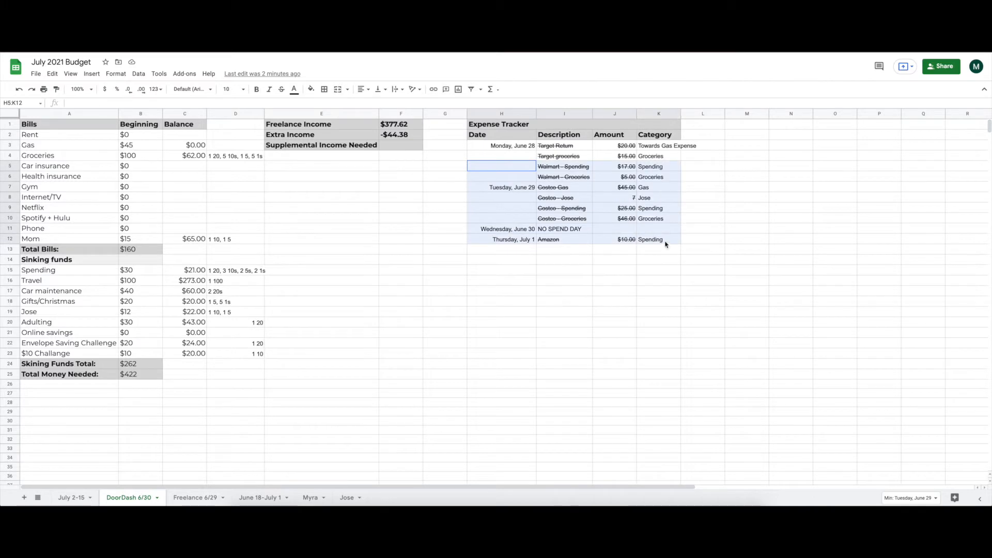
pyautogui.click(523, 231)
pyautogui.click(552, 231)
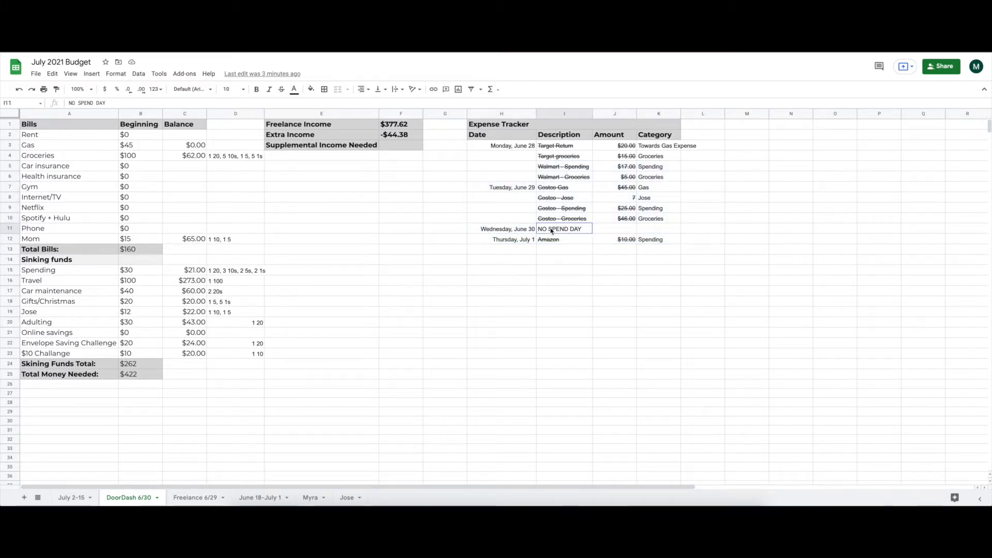
pyautogui.click(628, 231)
pyautogui.click(524, 146)
pyautogui.click(521, 189)
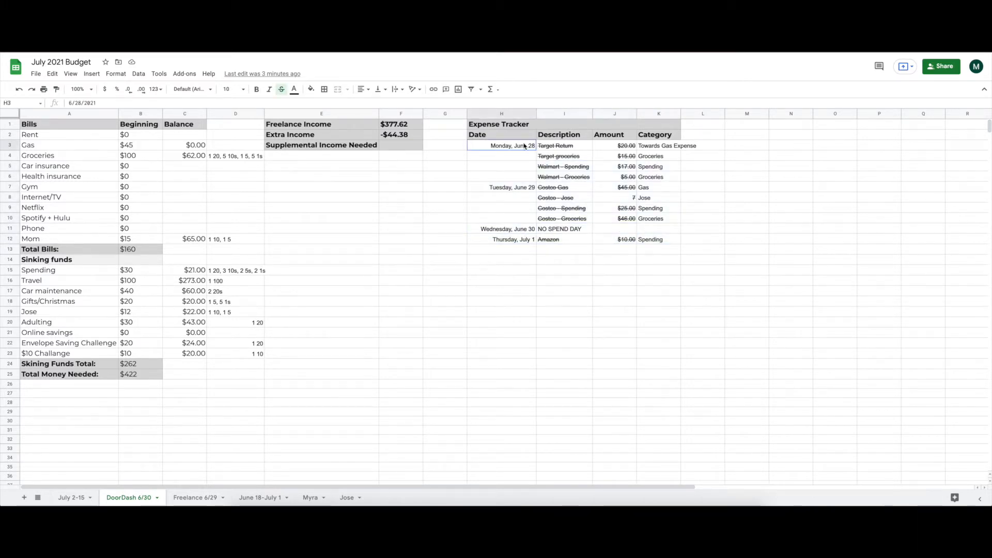
pyautogui.click(523, 230)
pyautogui.click(525, 241)
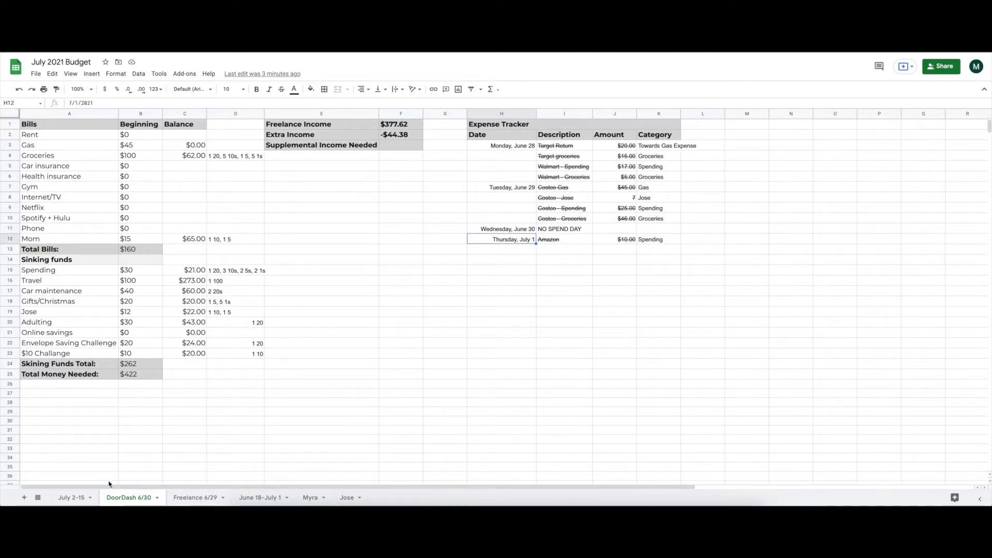
# Step: Open the July 2-15 sheet and review its Expense Tracker entries in H3:K10
pyautogui.click(75, 497)
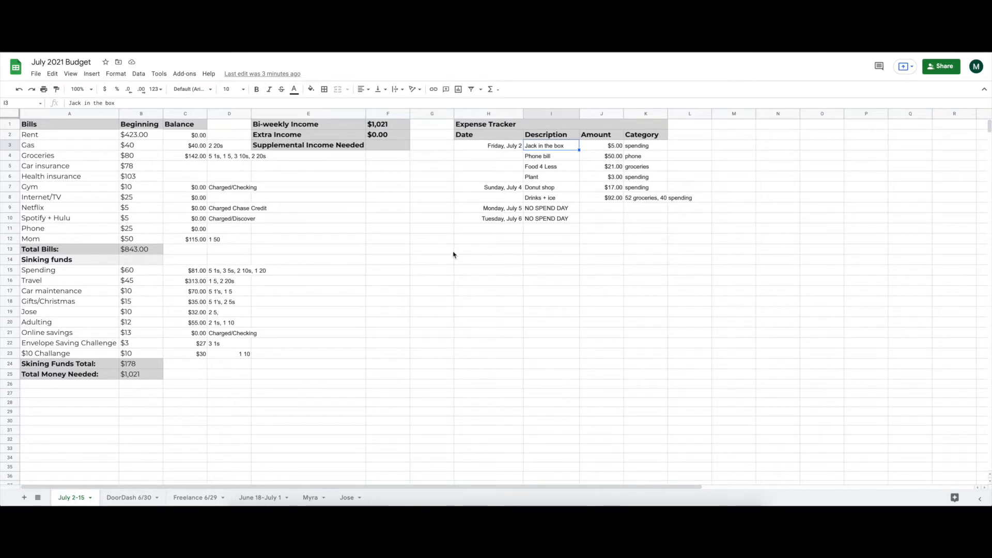
pyautogui.click(480, 147)
pyautogui.moveTo(496, 146); pyautogui.dragTo(658, 217)
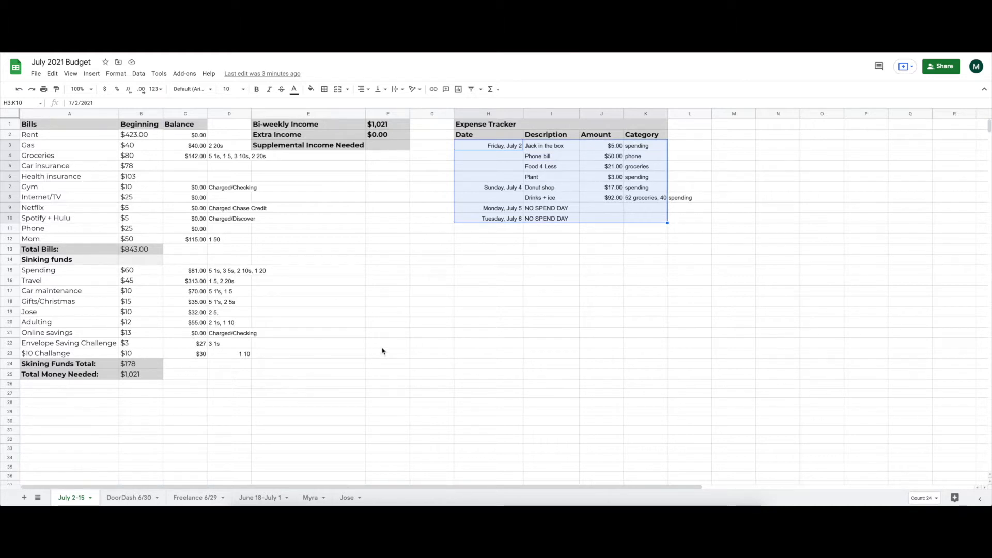
# Step: Compare the Balance column C2:C23 with the Beginning column B2:B23 on the July 2-15 sheet
pyautogui.moveTo(188, 135); pyautogui.dragTo(187, 356)
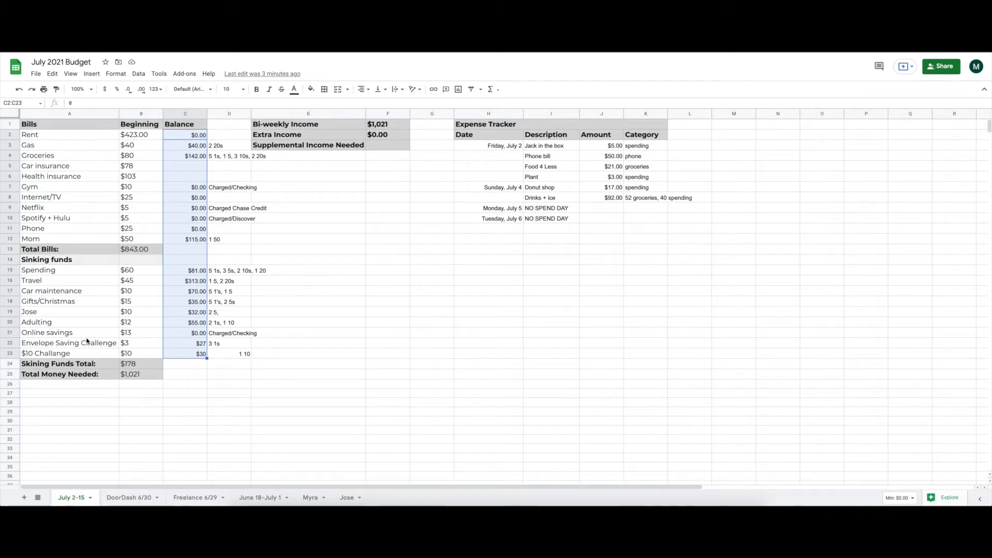
pyautogui.moveTo(145, 135); pyautogui.dragTo(138, 371)
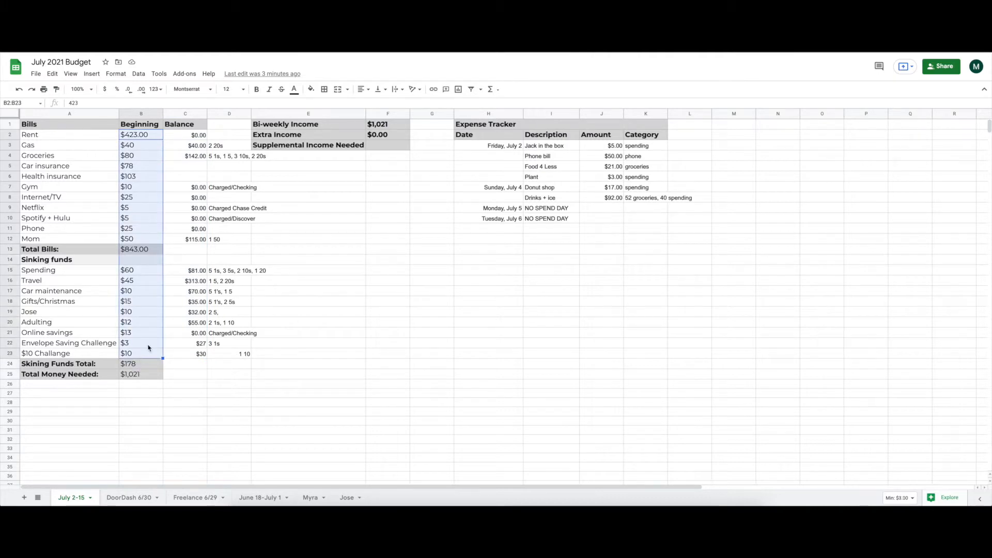
pyautogui.click(195, 136)
pyautogui.moveTo(194, 174); pyautogui.dragTo(199, 356)
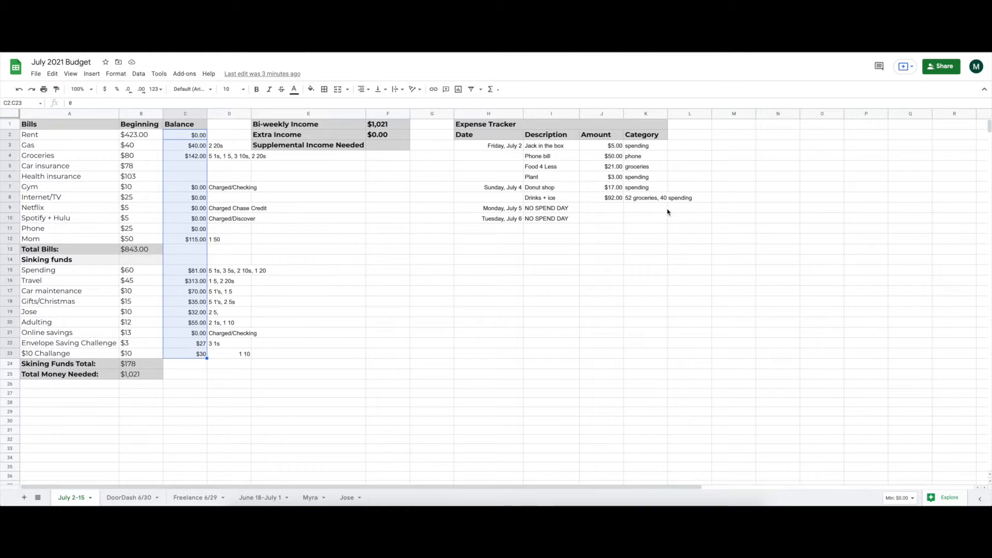
# Step: Go back over the July 2-15 expense entries, ending at the Friday, July 2 date cell
pyautogui.click(557, 169)
pyautogui.moveTo(504, 146); pyautogui.dragTo(661, 222)
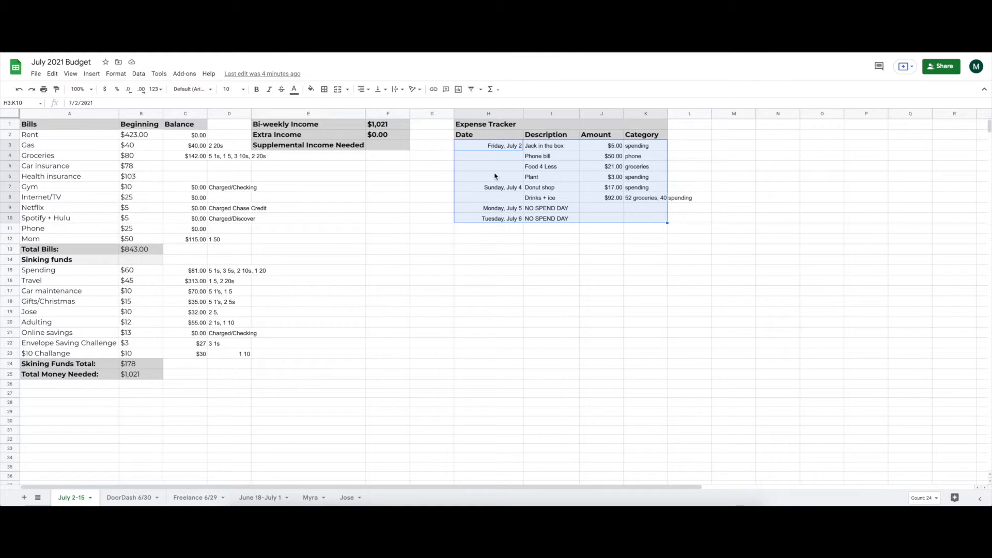
pyautogui.click(516, 157)
pyautogui.click(509, 147)
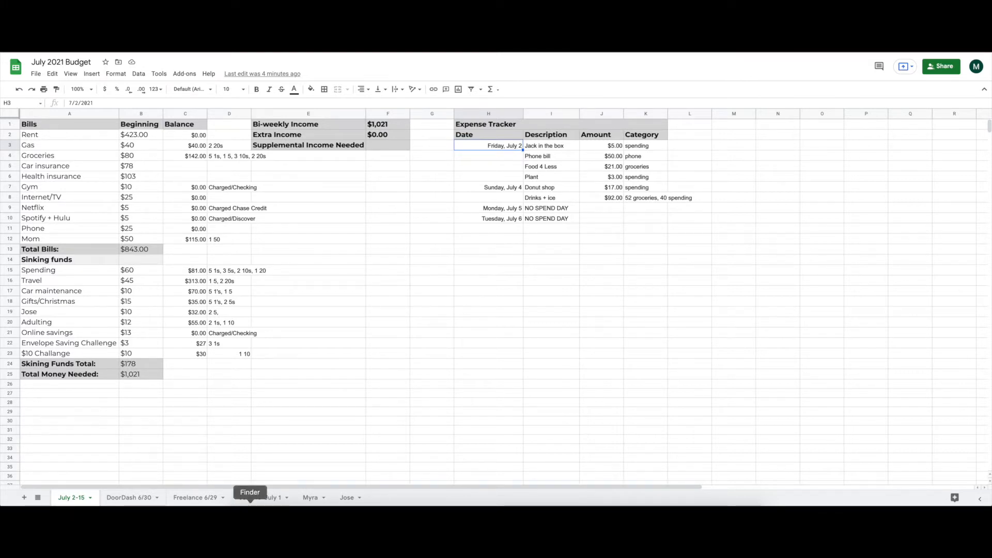
# Step: Switch to the Calculator app and move its window clear of the expense entries
pyautogui.press('F4')
pyautogui.write('ca')
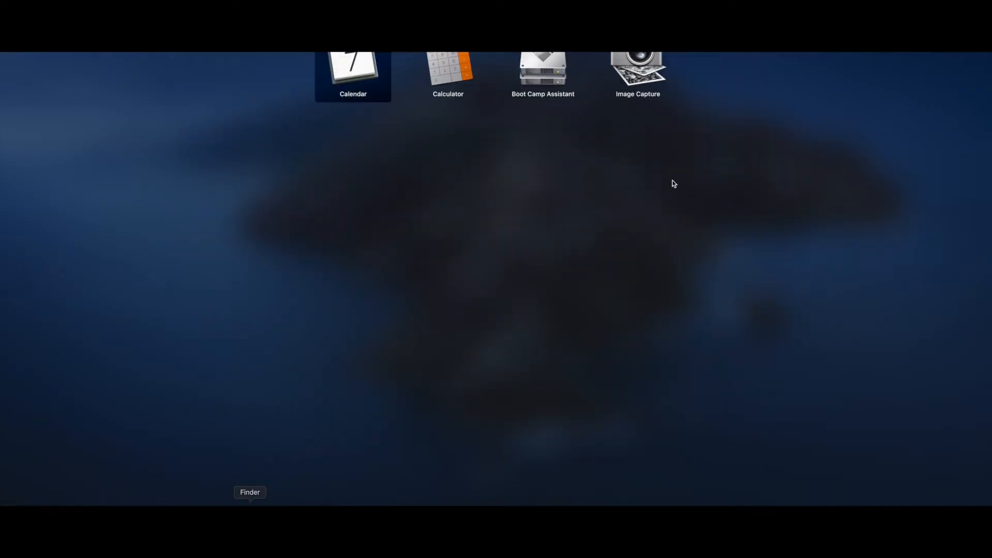
pyautogui.click(438, 71)
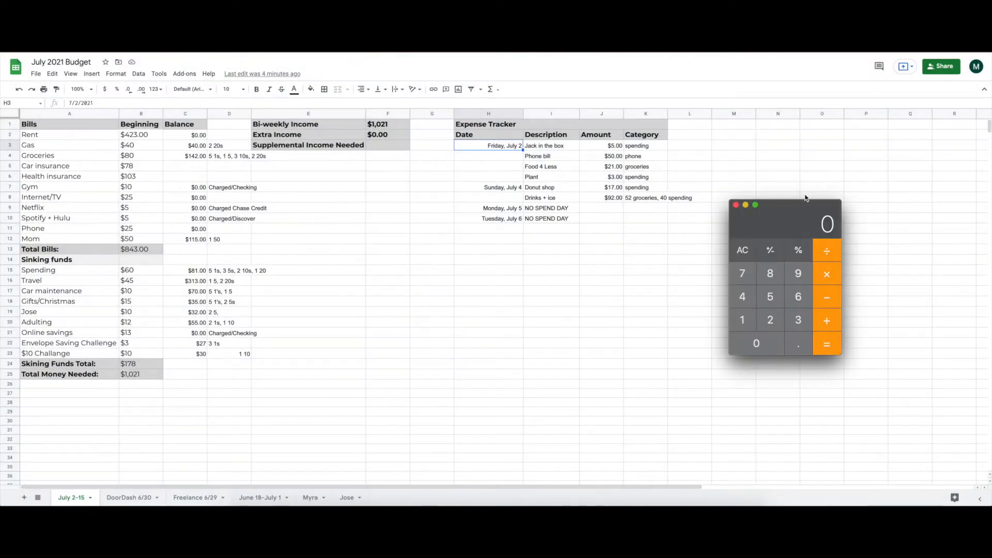
pyautogui.moveTo(805, 202); pyautogui.dragTo(820, 163)
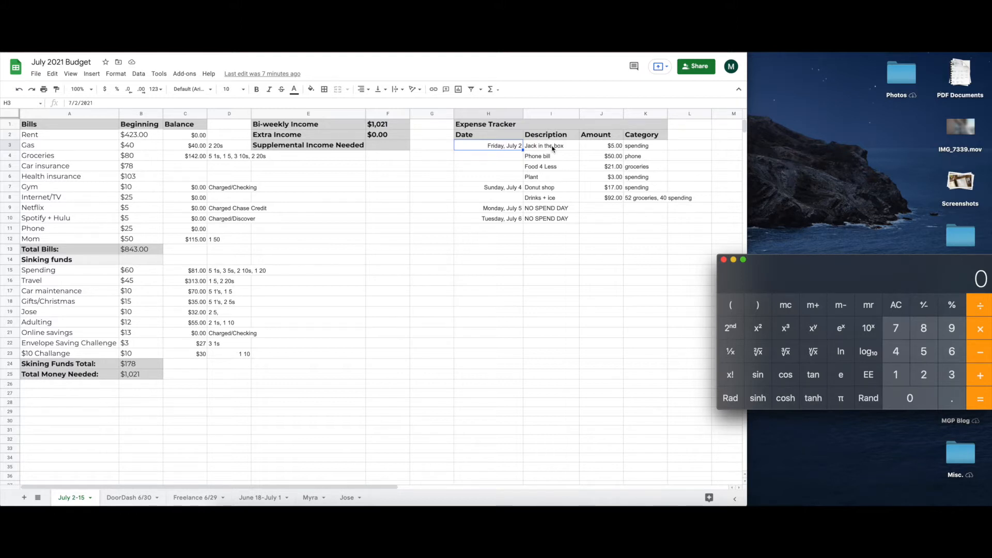
# Step: Calculate the Spending balance of 81 minus the 5 spent at Jack in the box in Calculator
pyautogui.click(611, 146)
pyautogui.click(611, 146)
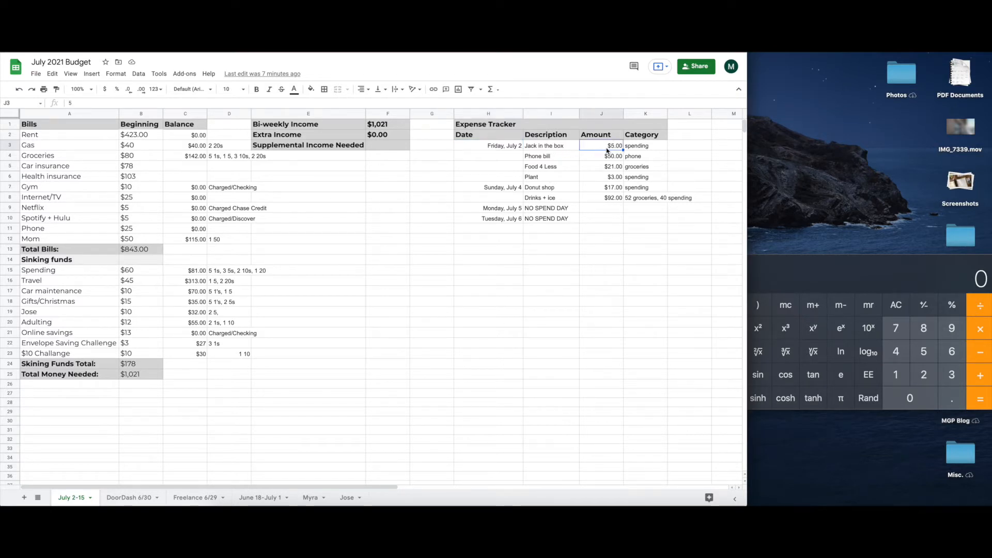
pyautogui.click(645, 146)
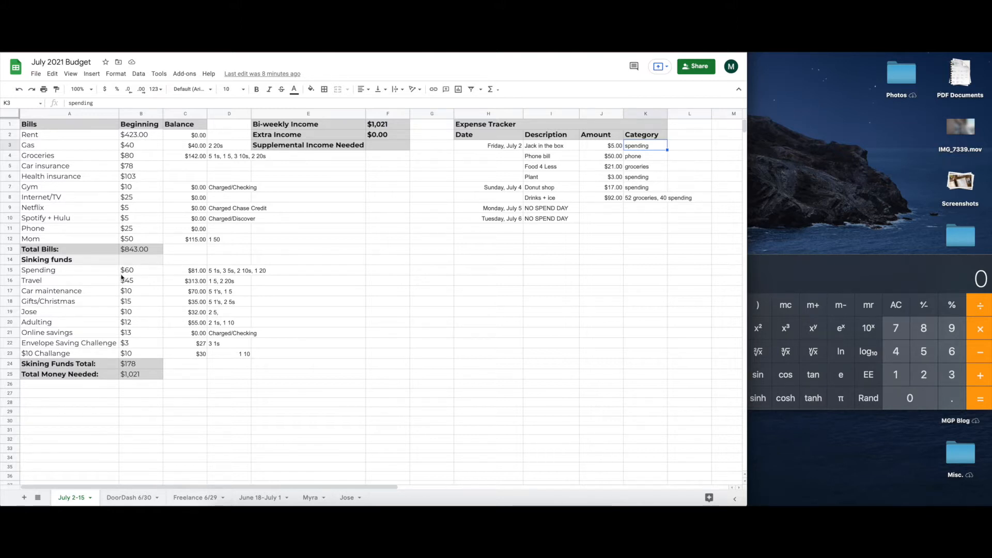
pyautogui.click(598, 148)
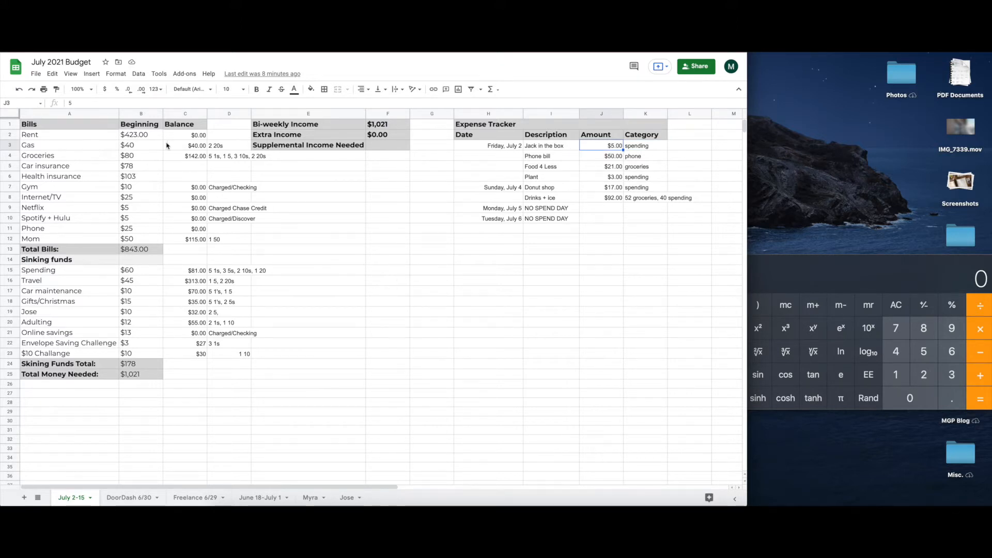
pyautogui.click(130, 273)
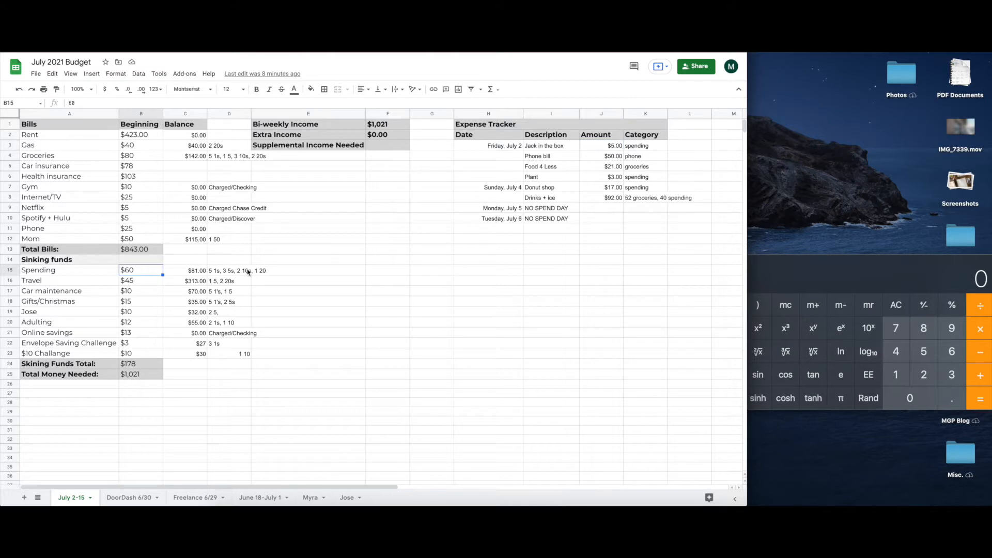
pyautogui.click(198, 272)
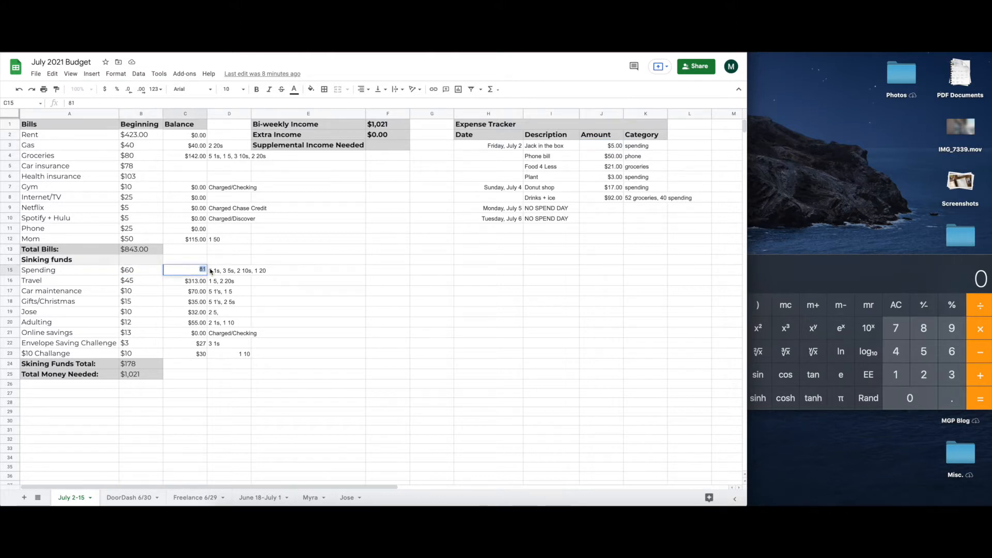
pyautogui.click(918, 334)
pyautogui.click(918, 334)
pyautogui.click(901, 367)
pyautogui.click(926, 353)
pyautogui.click(980, 398)
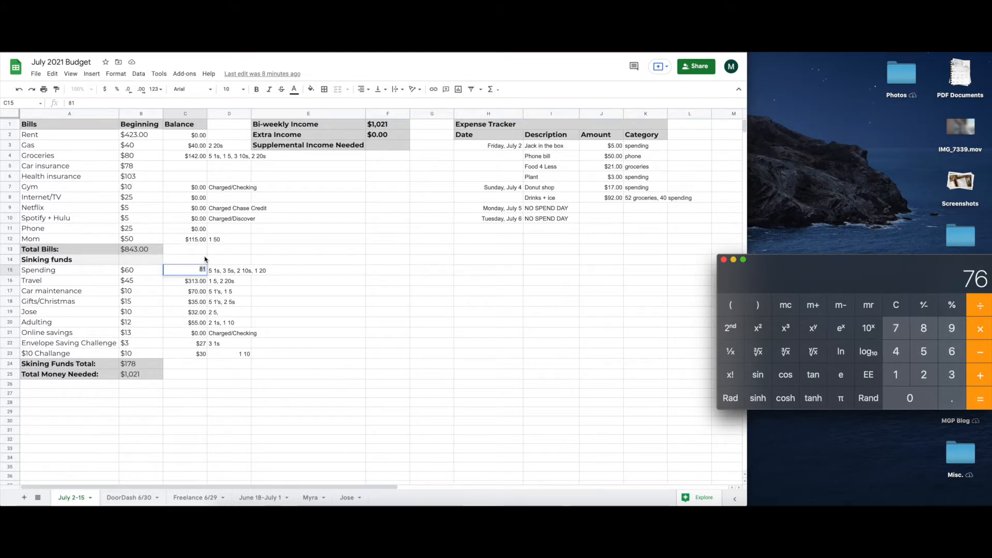
# Step: Set the Spending balance in C15 to 76 and strike through the Jack in the box description and amount in I3:J3
pyautogui.doubleClick(196, 268)
pyautogui.write('76')
pyautogui.press('Return')
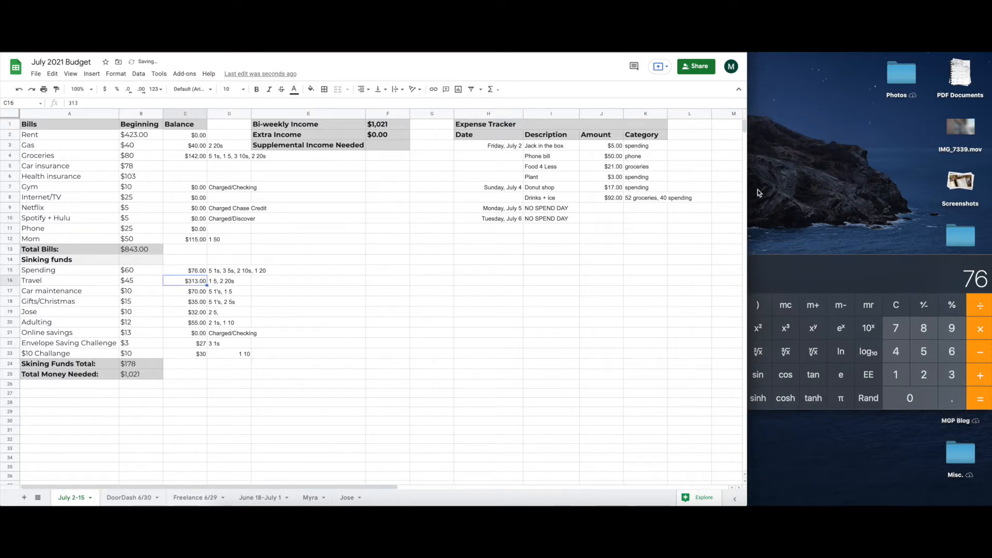
pyautogui.moveTo(589, 149); pyautogui.dragTo(538, 148)
pyautogui.click(282, 92)
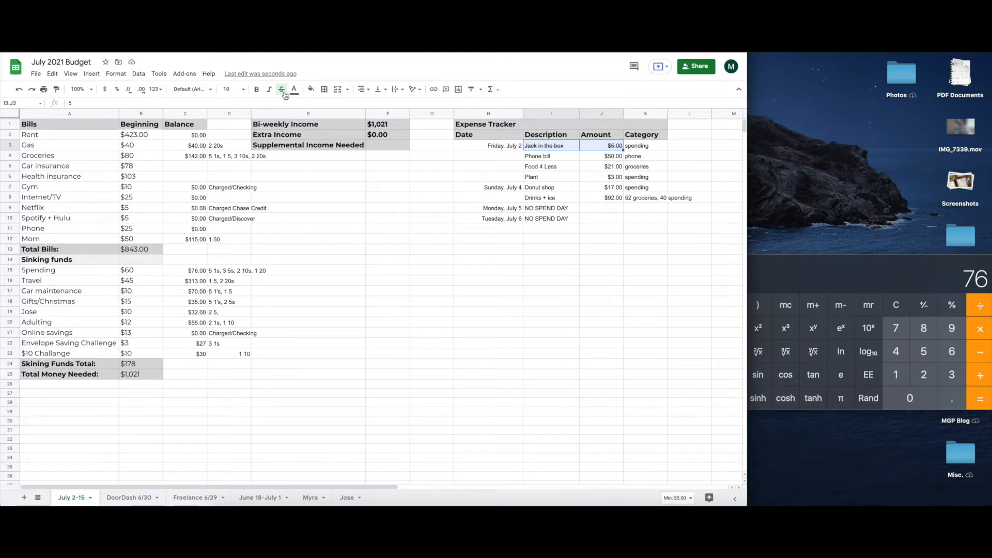
# Step: Check the Phone balance in C11 and strike through the Phone bill description and amount in I4:J4
pyautogui.moveTo(542, 157); pyautogui.dragTo(600, 157)
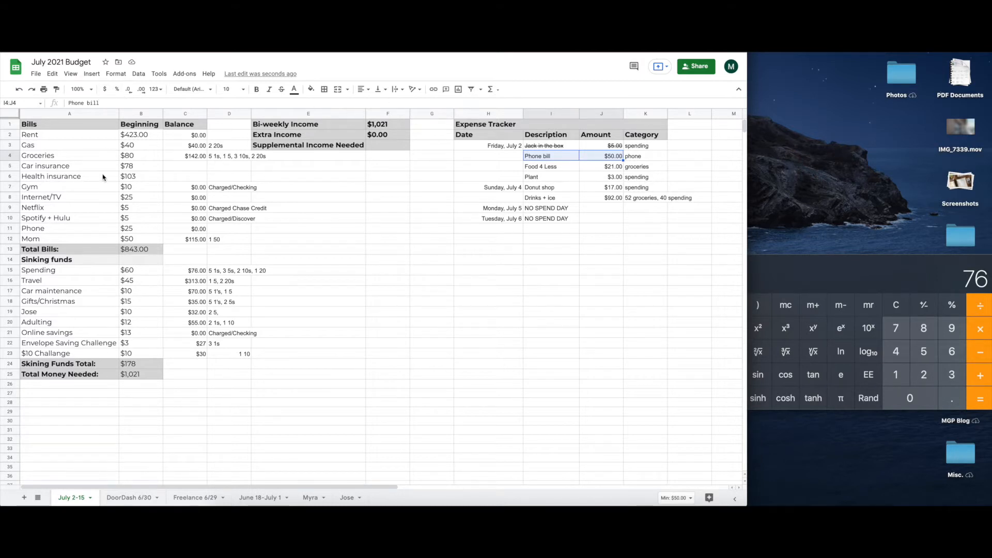
pyautogui.click(191, 230)
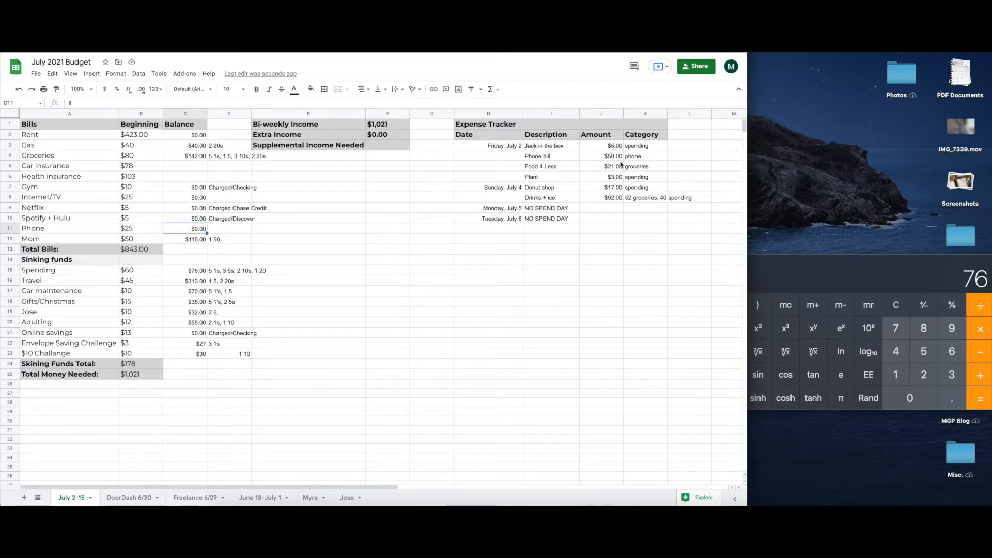
pyautogui.moveTo(618, 158); pyautogui.dragTo(569, 160)
pyautogui.click(282, 90)
pyautogui.click(204, 230)
pyautogui.moveTo(554, 168); pyautogui.dragTo(600, 170)
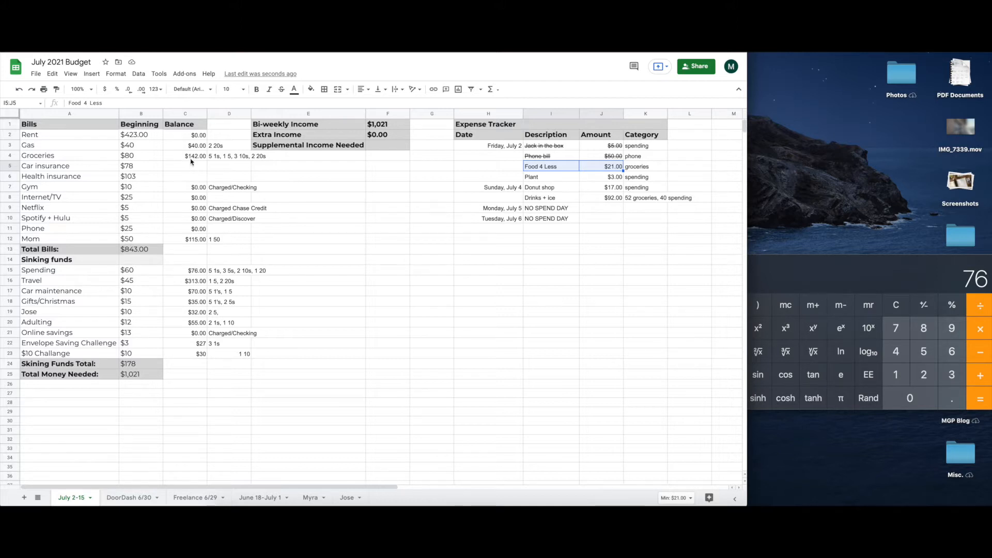
pyautogui.click(896, 375)
pyautogui.click(896, 352)
pyautogui.click(926, 383)
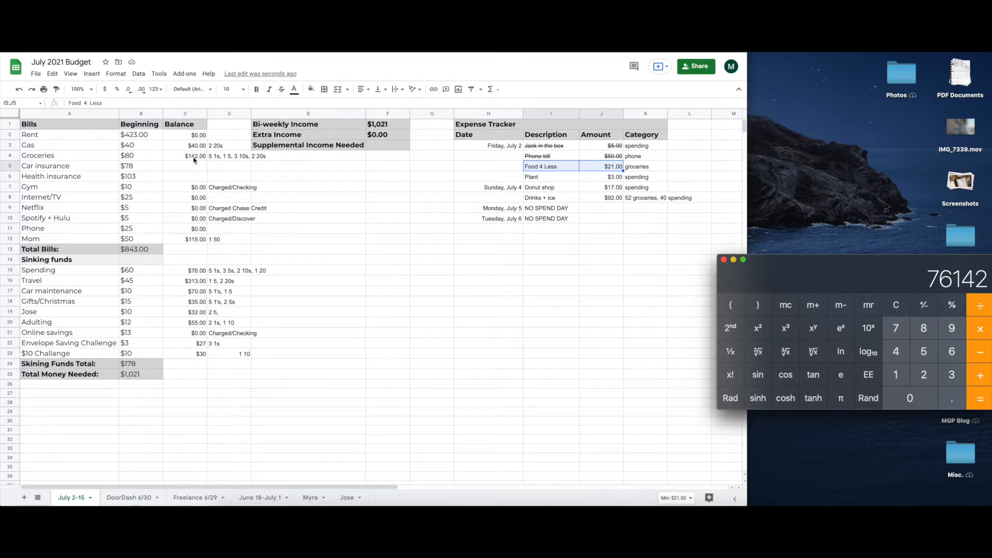
pyautogui.click(895, 305)
# Step: Calculate the Groceries balance of 142 minus the 21 spent at Food 4 Less in Calculator
pyautogui.click(900, 373)
pyautogui.click(896, 352)
pyautogui.click(933, 377)
pyautogui.press('-')
pyautogui.click(926, 376)
pyautogui.click(896, 378)
pyautogui.click(979, 403)
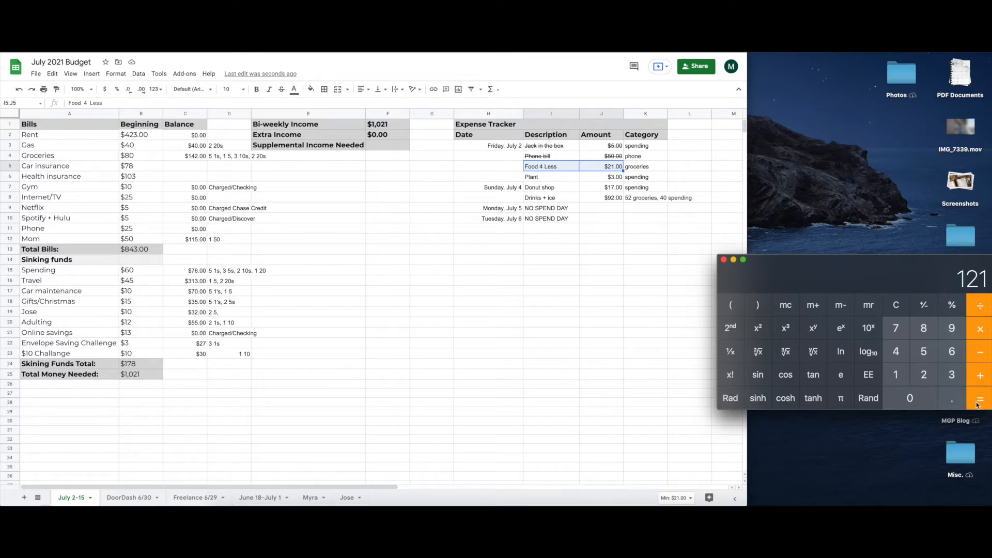
# Step: Set the Groceries balance in C4 to 121 and strike through the Food 4 Less description and amount in I5:J5
pyautogui.click(202, 158)
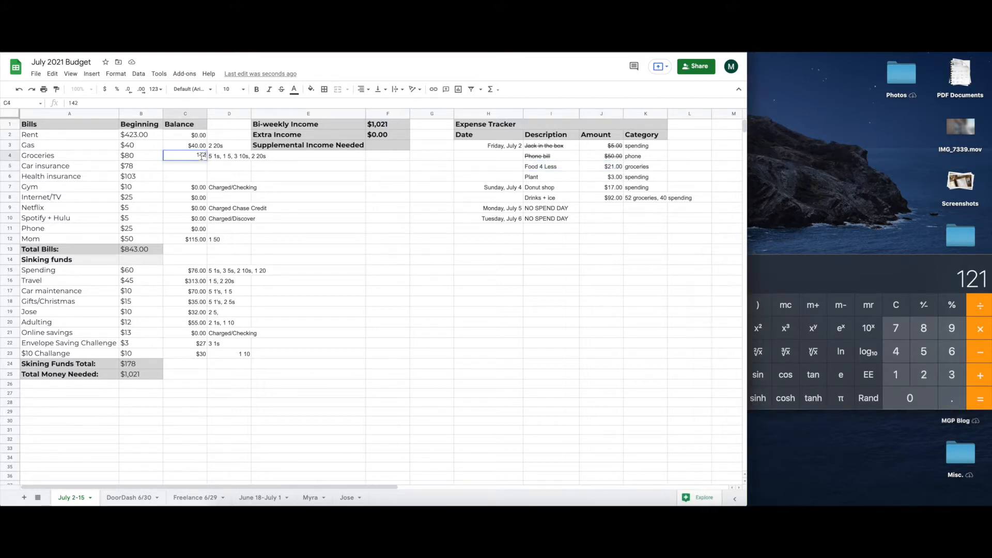
pyautogui.write('1')
pyautogui.press('BackSpace')
pyautogui.write('121')
pyautogui.press('Return')
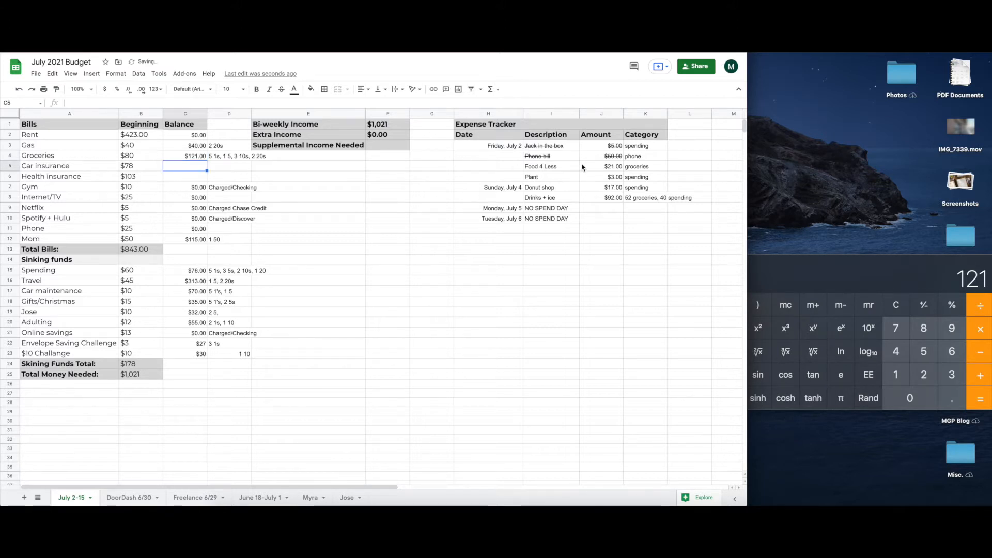
pyautogui.moveTo(582, 167); pyautogui.dragTo(527, 166)
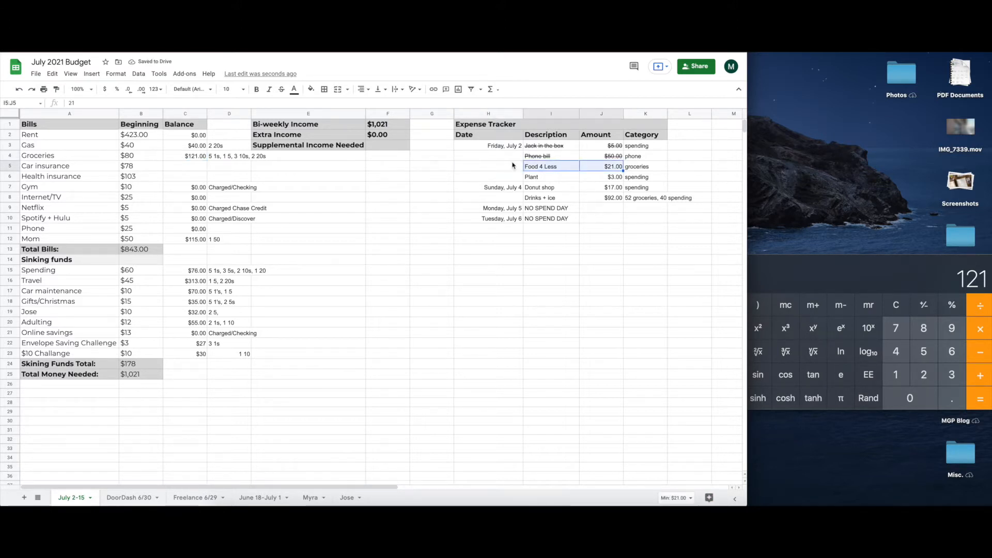
pyautogui.click(281, 89)
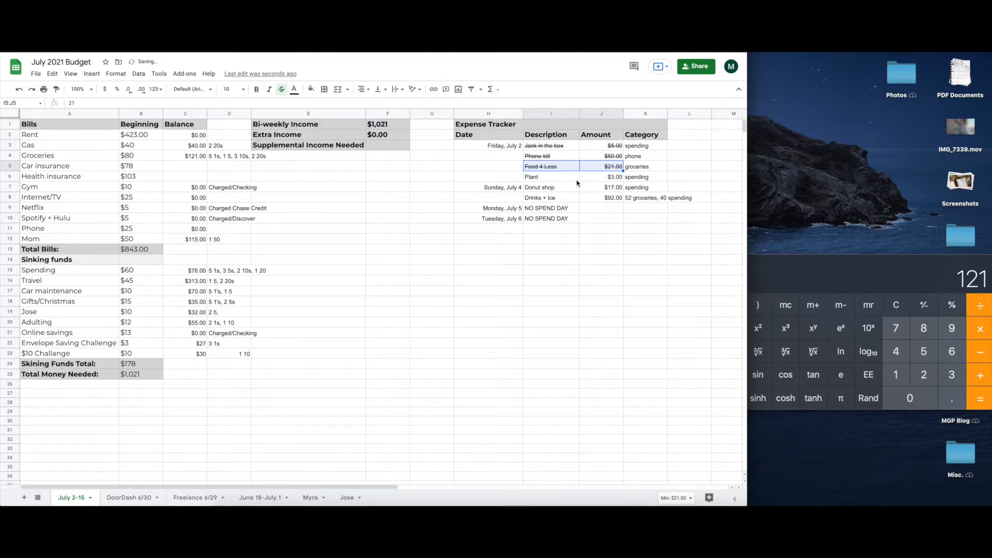
# Step: Calculate the Spending balance of 76 minus the 3 spent on the plant in Calculator
pyautogui.click(575, 179)
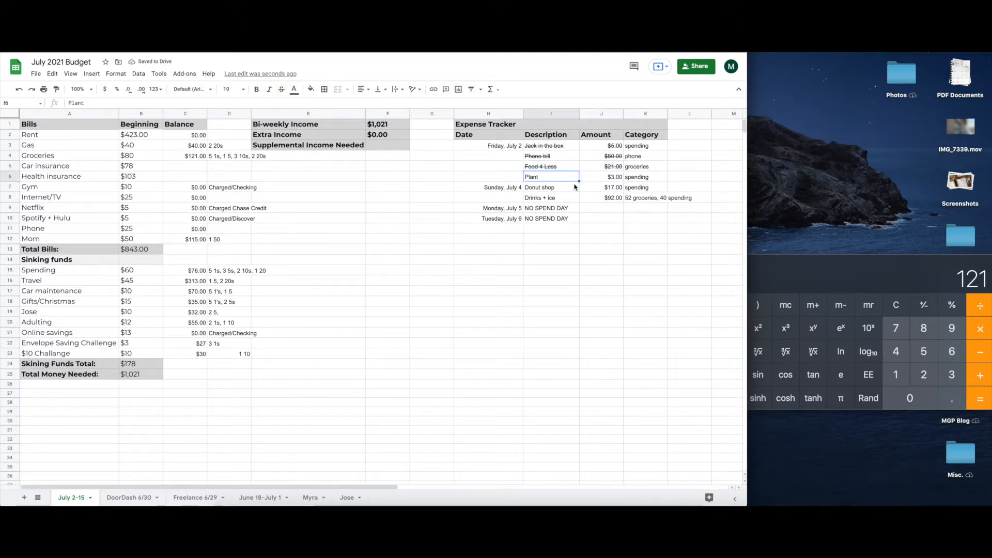
pyautogui.moveTo(573, 179); pyautogui.dragTo(604, 180)
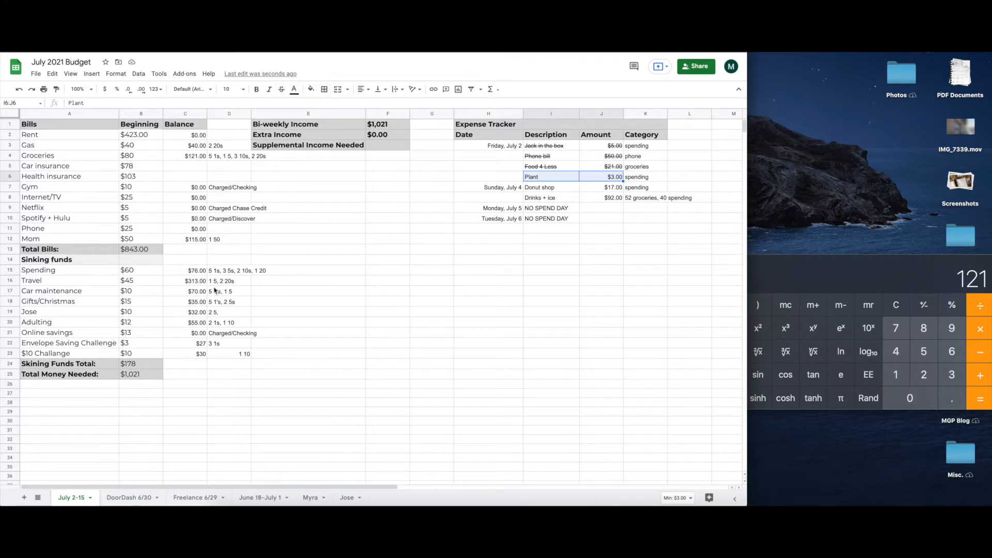
pyautogui.click(184, 273)
pyautogui.click(896, 328)
pyautogui.click(952, 352)
pyautogui.click(987, 354)
pyautogui.click(951, 375)
pyautogui.click(981, 398)
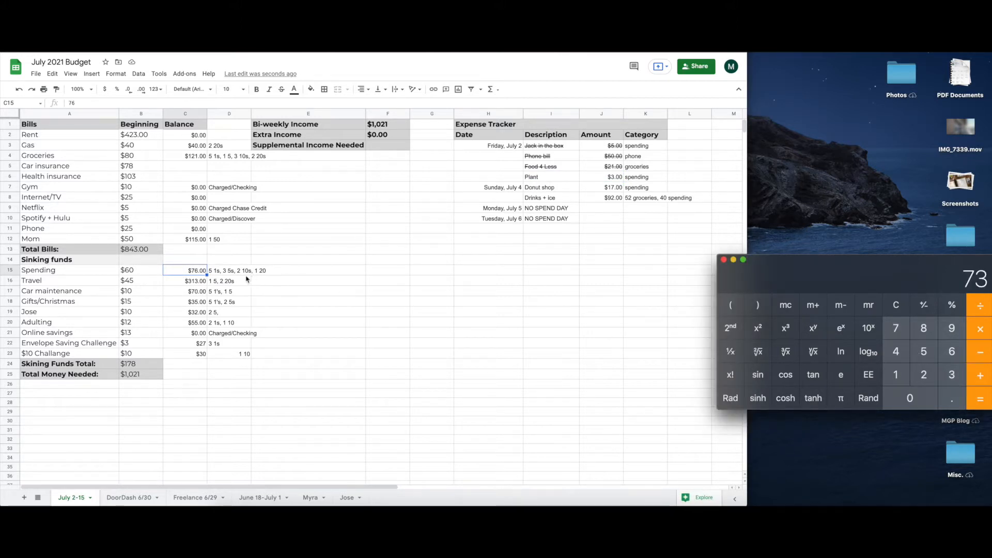
# Step: Set the Spending balance in C15 to 73 and strike through the Plant description and amount in I6:J6
pyautogui.click(190, 280)
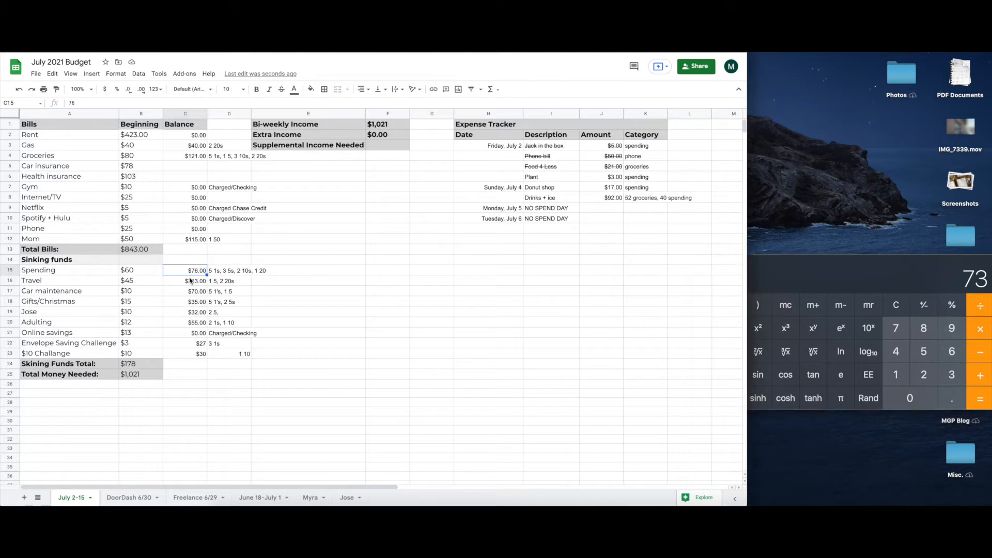
pyautogui.write('73')
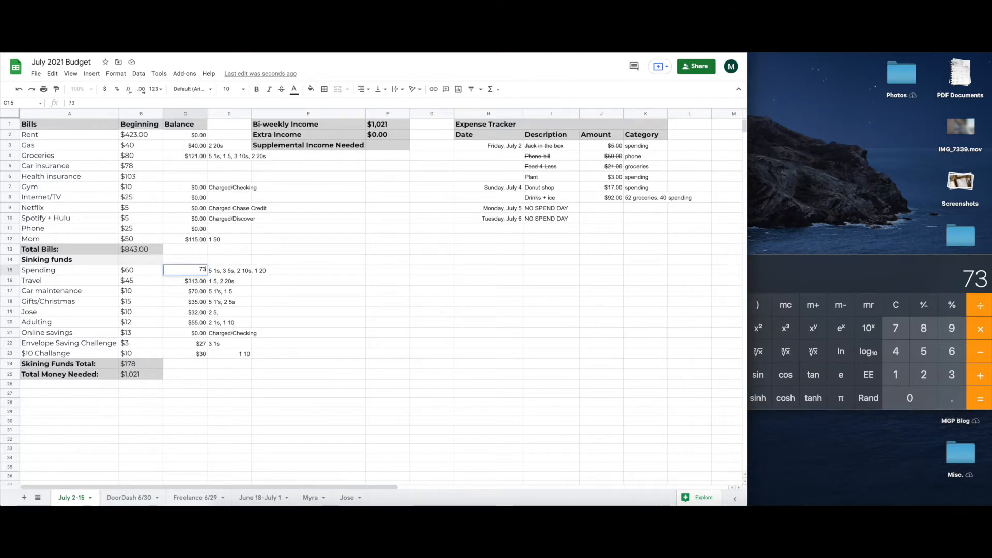
pyautogui.press('Return')
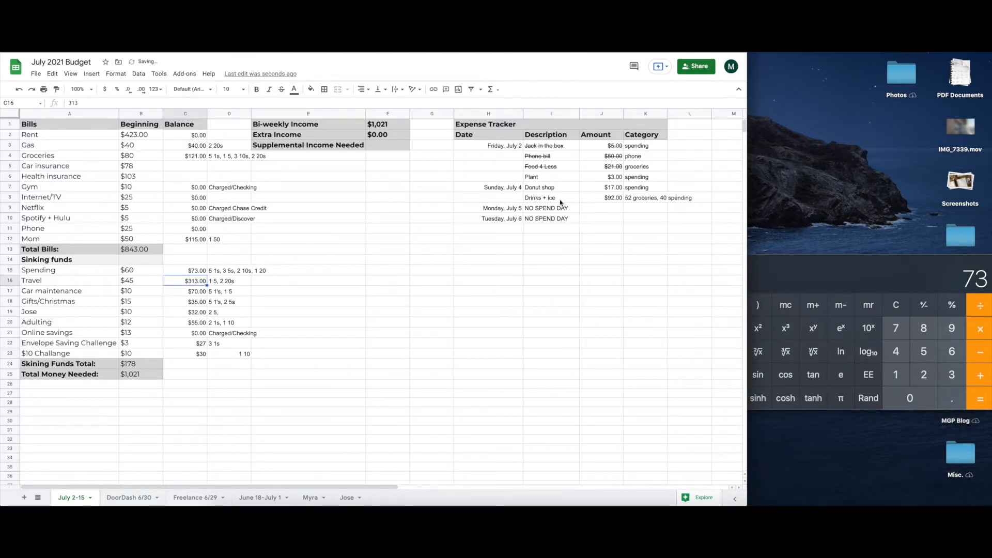
pyautogui.moveTo(596, 177); pyautogui.dragTo(550, 177)
pyautogui.click(282, 90)
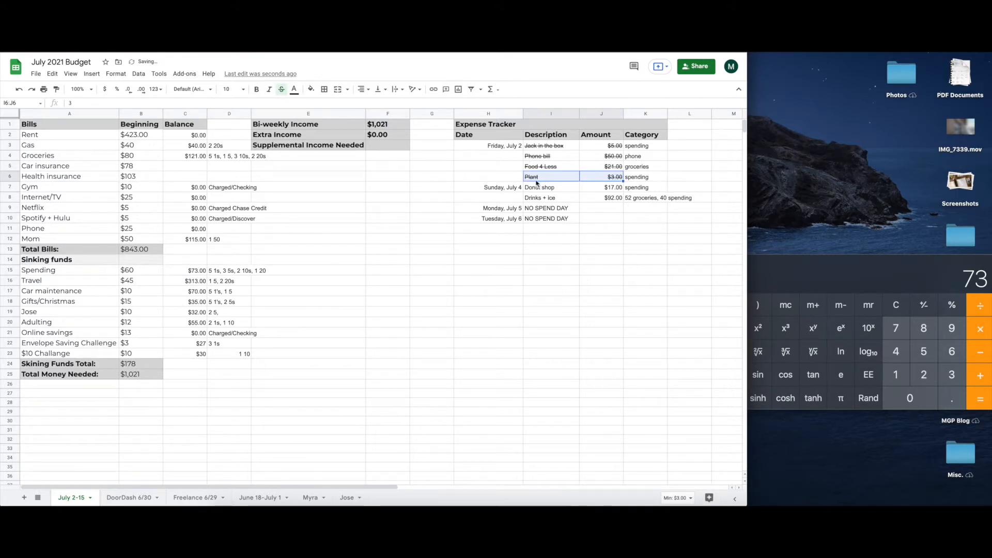
# Step: Calculate the Spending balance of 73 minus the 17 spent at the donut shop in Calculator
pyautogui.click(565, 189)
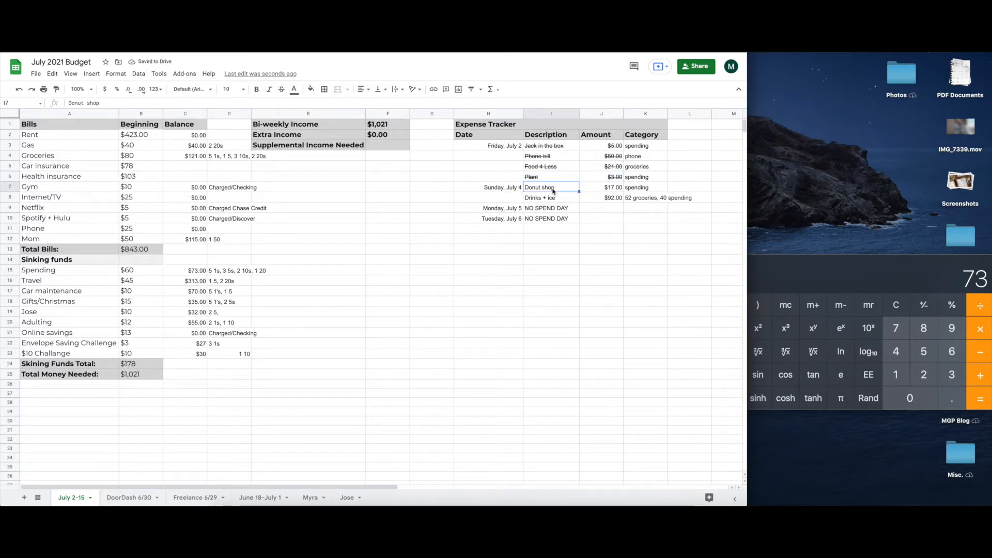
pyautogui.keyDown('shift'); pyautogui.click(602, 188); pyautogui.keyUp('shift')
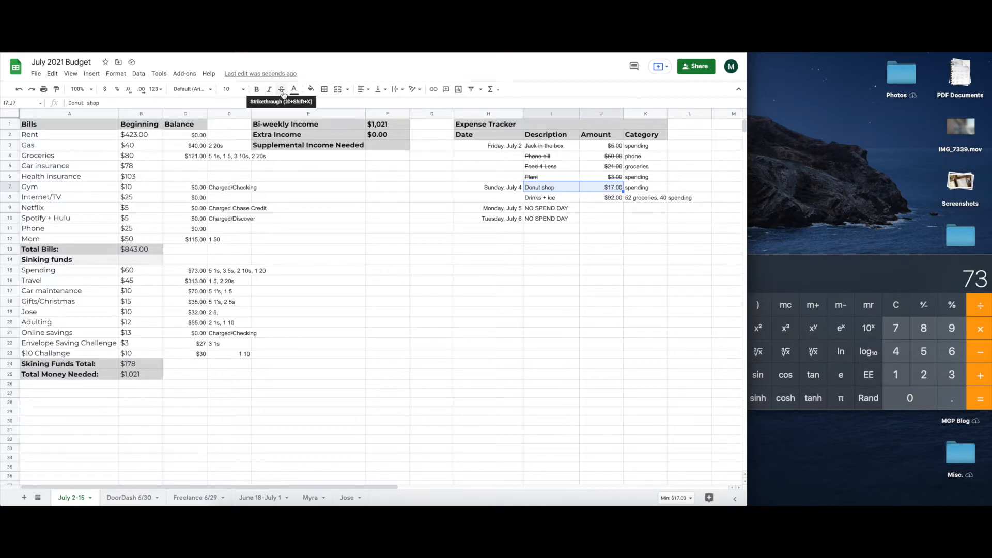
pyautogui.click(193, 273)
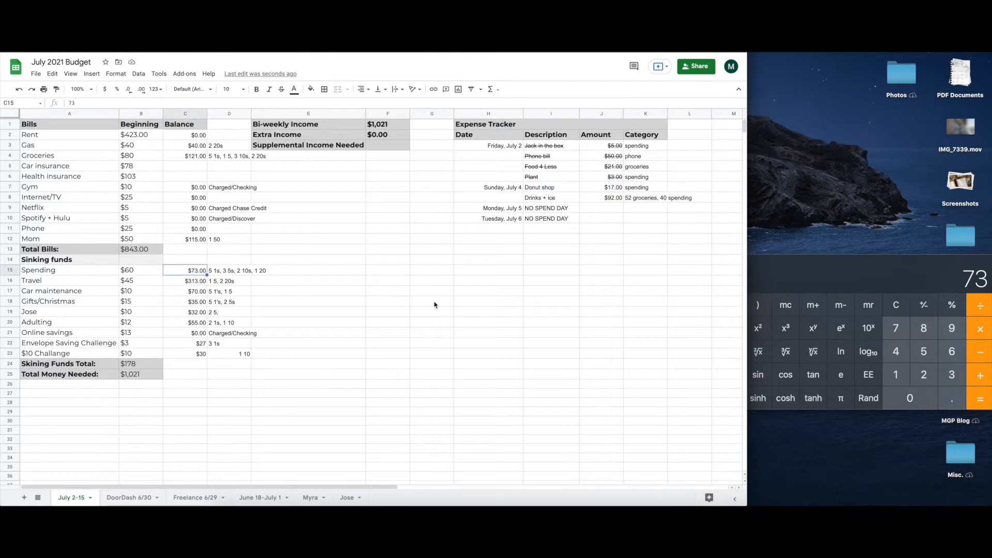
pyautogui.click(978, 353)
pyautogui.click(896, 375)
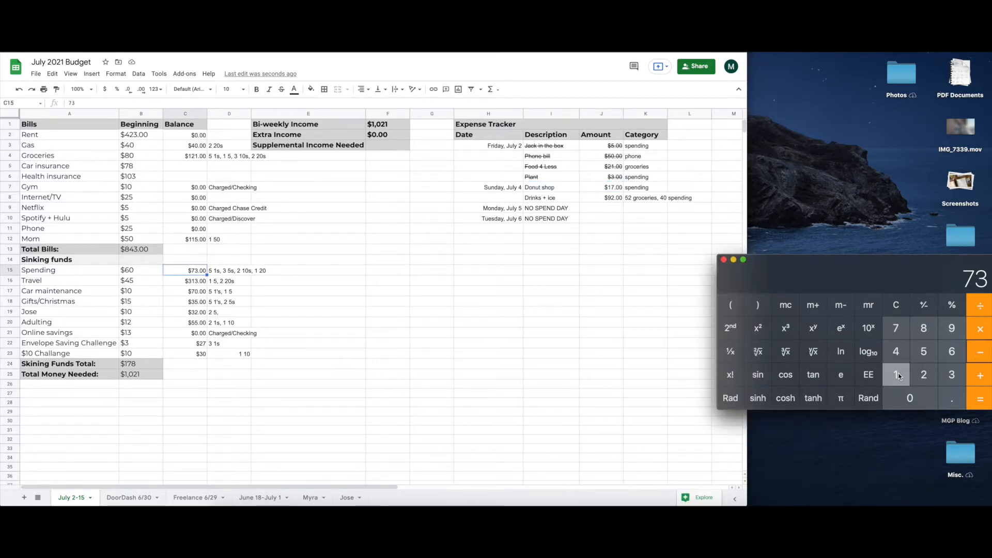
pyautogui.press('7')
pyautogui.click(979, 397)
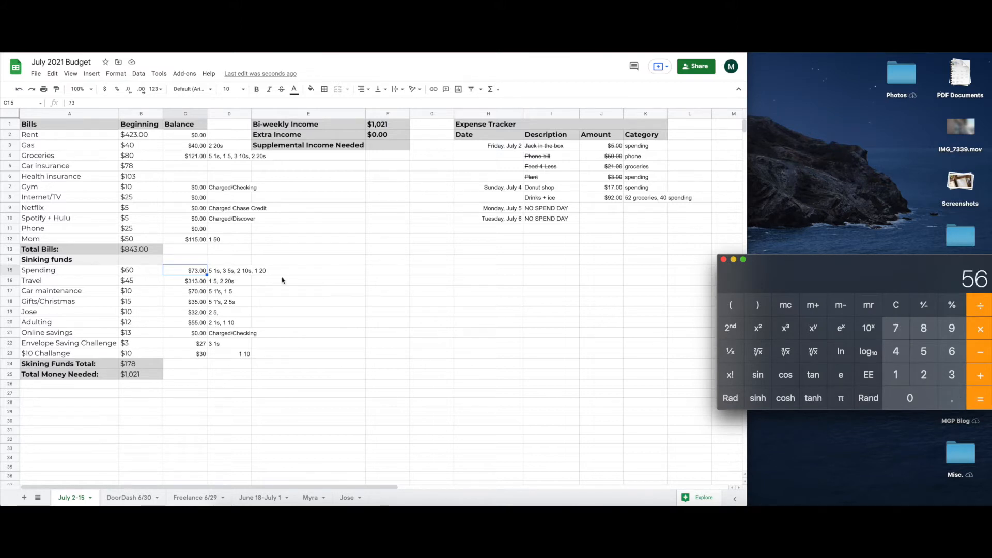
# Step: Set the Spending balance in C15 to 56 and strike through the Donut shop description and amount in I7:J7
pyautogui.click(181, 274)
pyautogui.write('56')
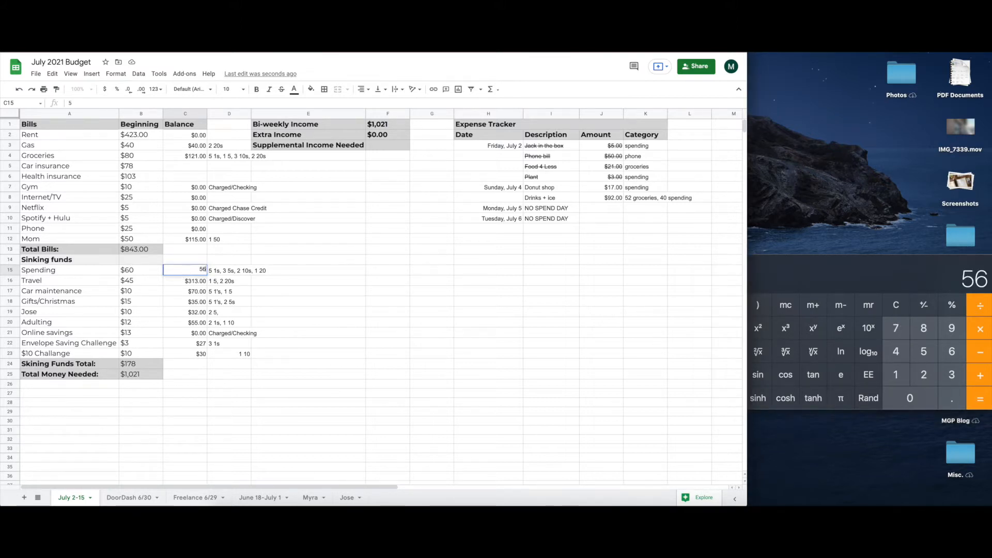
pyautogui.press('Return')
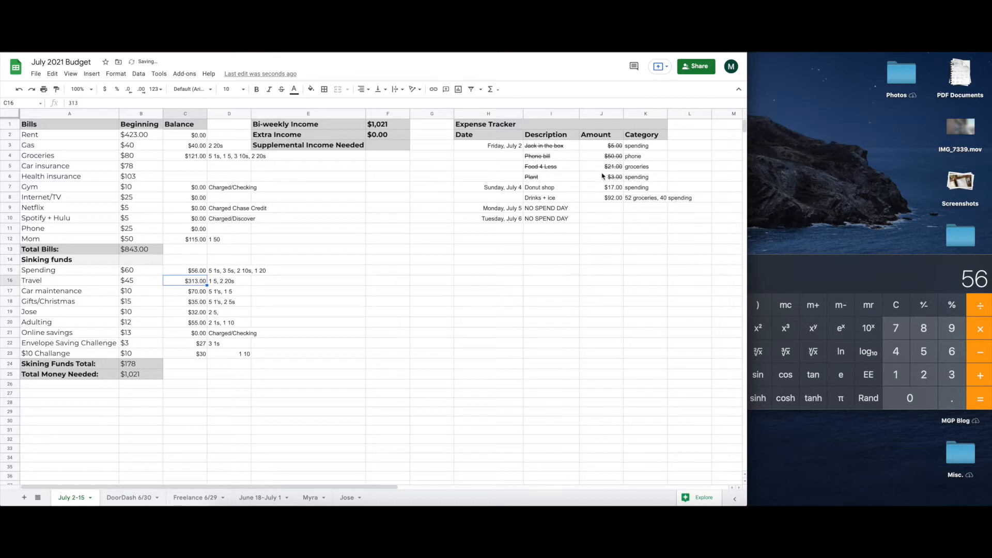
pyautogui.moveTo(608, 187); pyautogui.dragTo(540, 186)
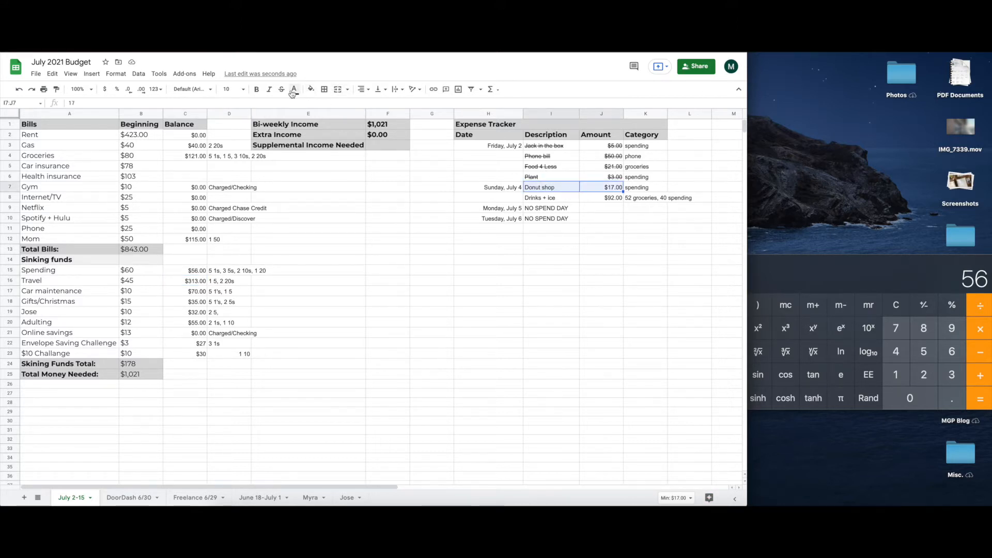
pyautogui.click(281, 90)
# Step: Calculate the Spending balance of 56 minus the 40 spending portion of the Drinks + ice expense in Calculator
pyautogui.click(612, 200)
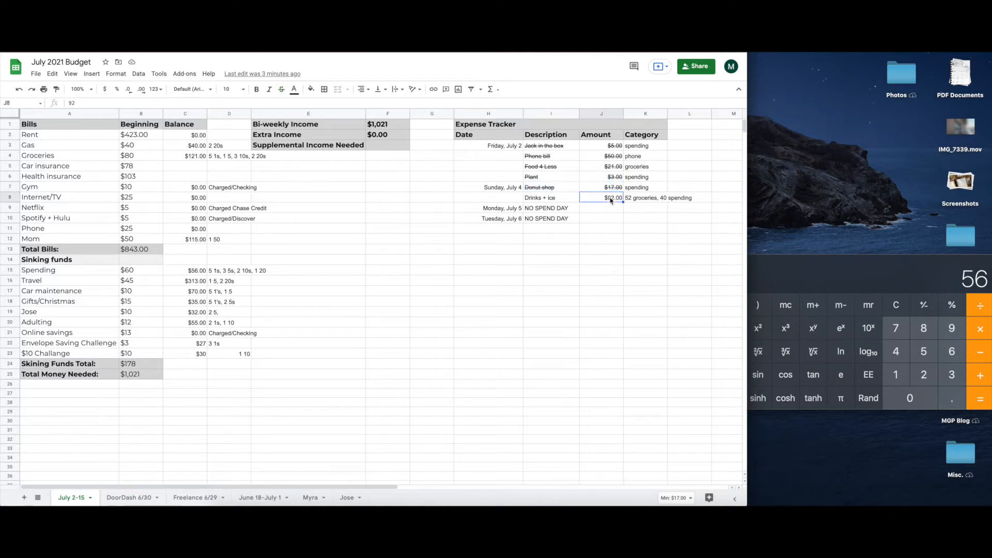
pyautogui.moveTo(543, 198); pyautogui.dragTo(608, 200)
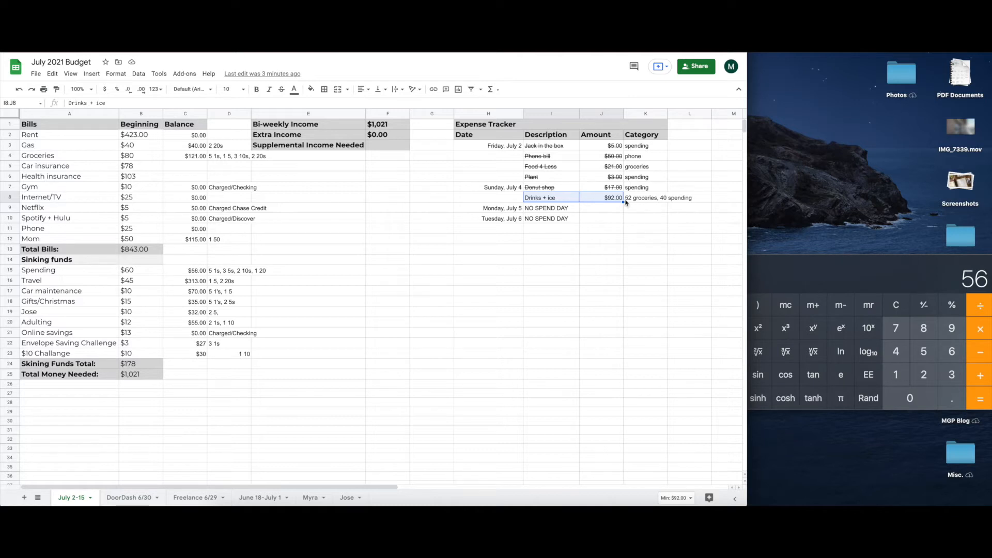
pyautogui.click(194, 157)
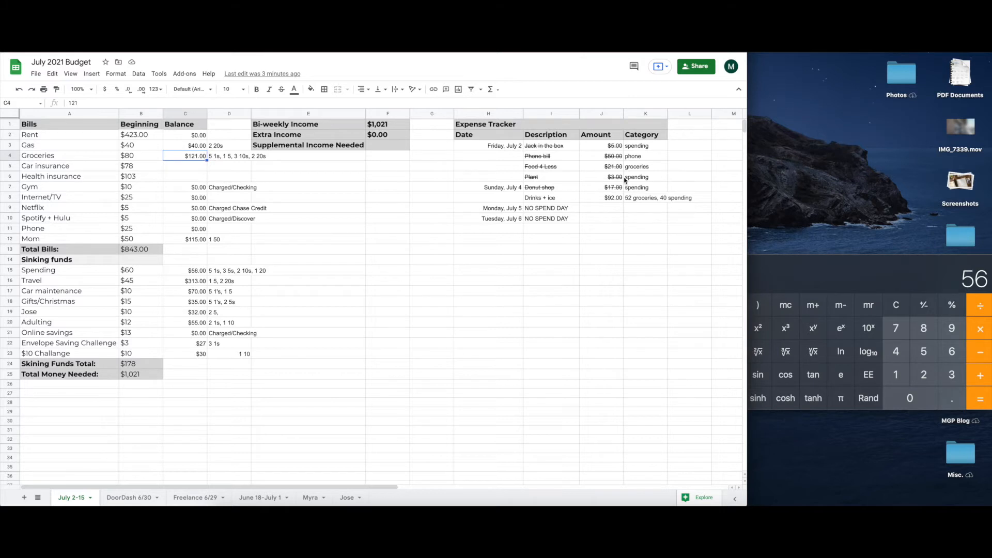
pyautogui.moveTo(558, 201); pyautogui.dragTo(680, 206)
pyautogui.click(627, 203)
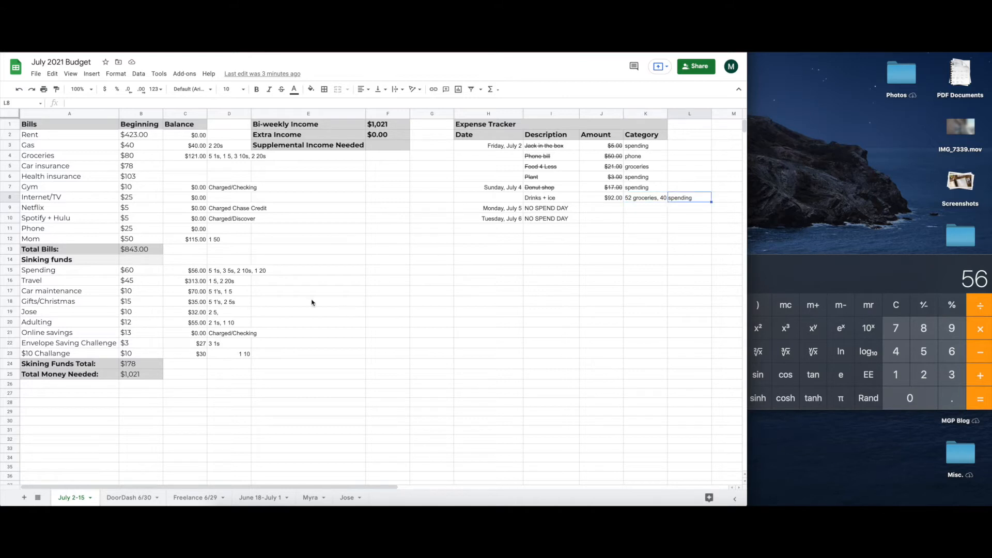
pyautogui.click(199, 273)
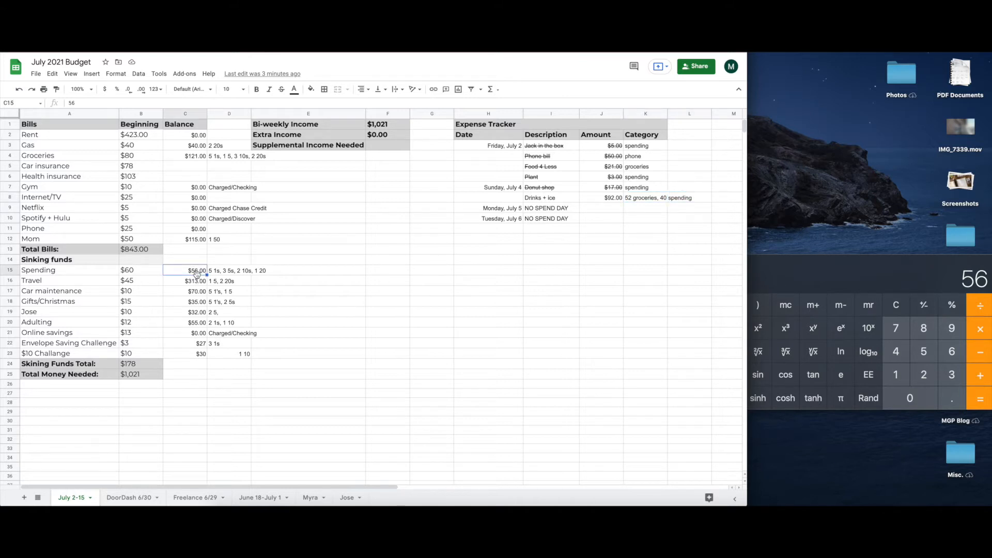
pyautogui.click(980, 355)
pyautogui.click(897, 358)
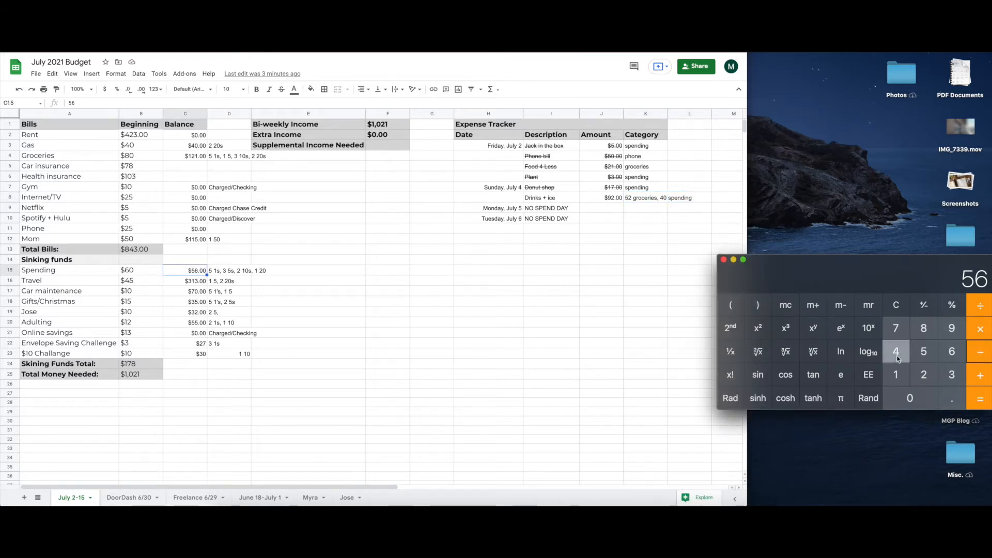
pyautogui.click(912, 399)
pyautogui.click(984, 404)
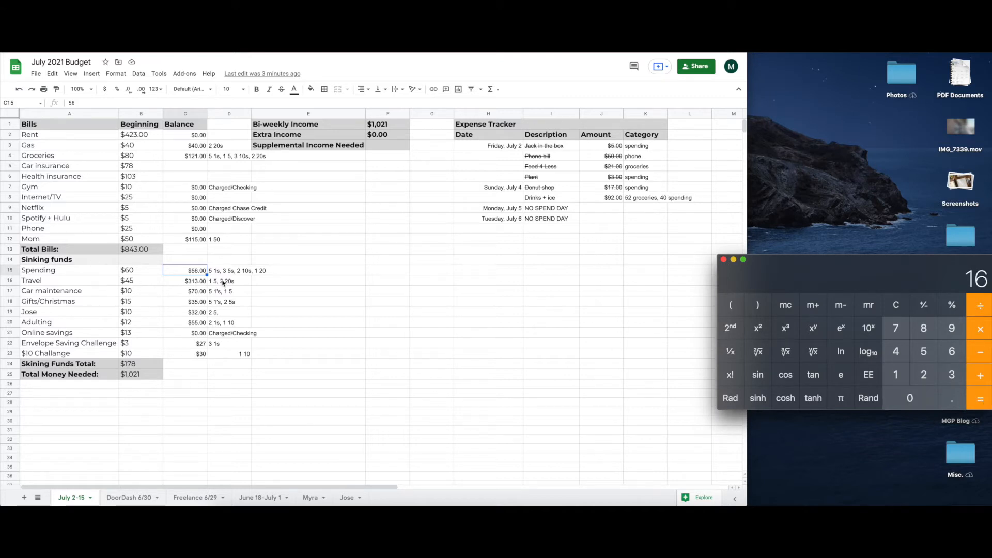
# Step: Set the Spending balance in C15 to 16
pyautogui.click(197, 271)
pyautogui.write('16')
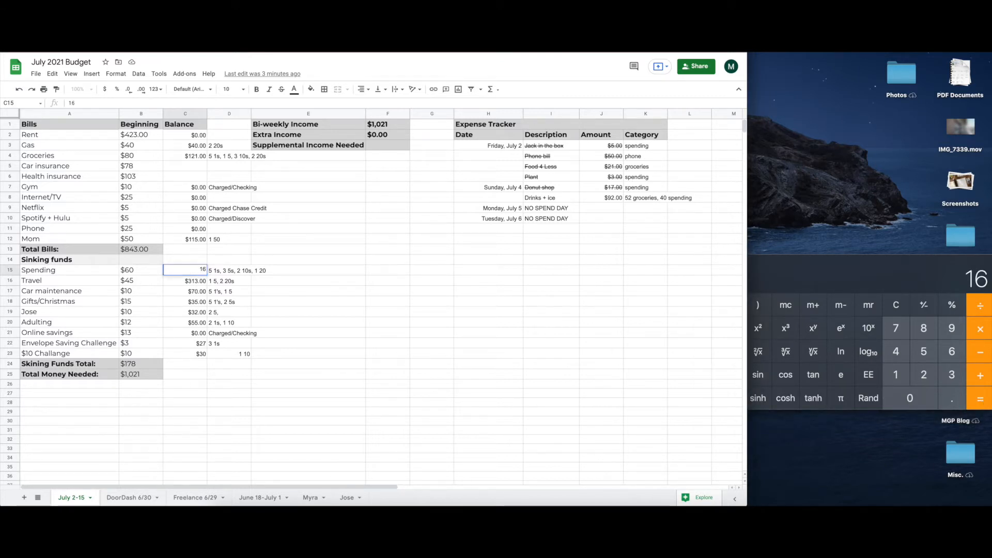
pyautogui.press('Return')
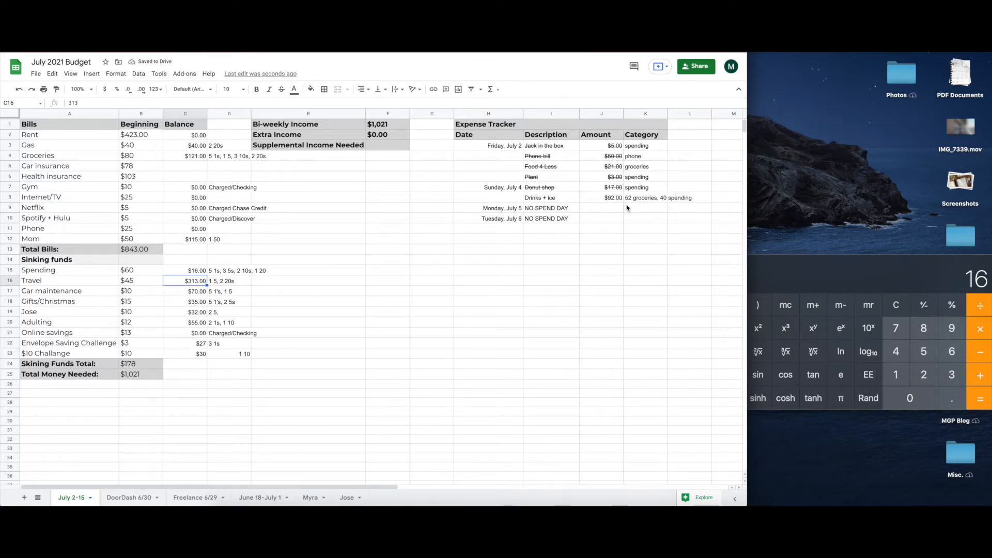
# Step: Calculate the Groceries balance of 121 minus the 52 groceries portion of the Drinks + ice expense in Calculator
pyautogui.click(198, 154)
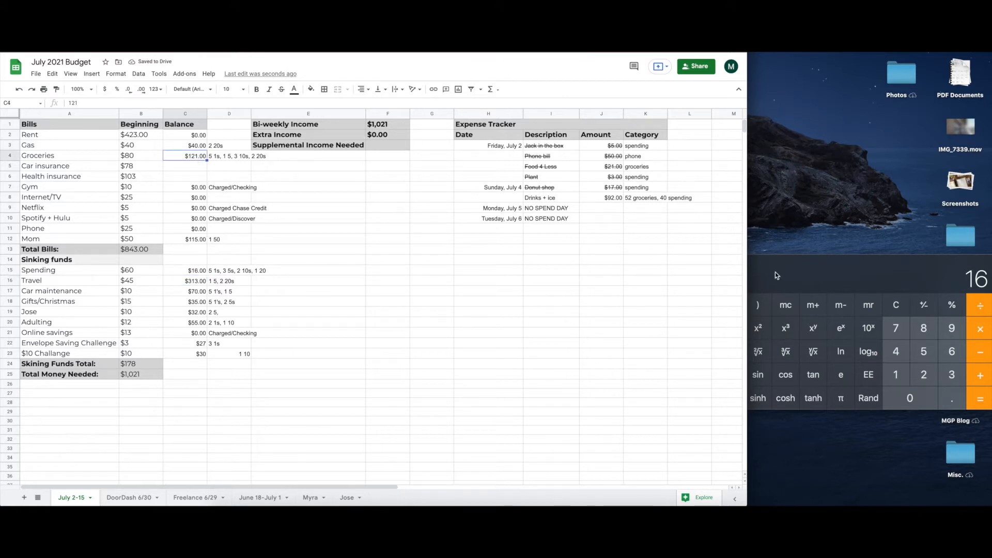
pyautogui.click(957, 396)
pyautogui.write('121')
pyautogui.click(935, 354)
pyautogui.click(926, 373)
pyautogui.click(980, 398)
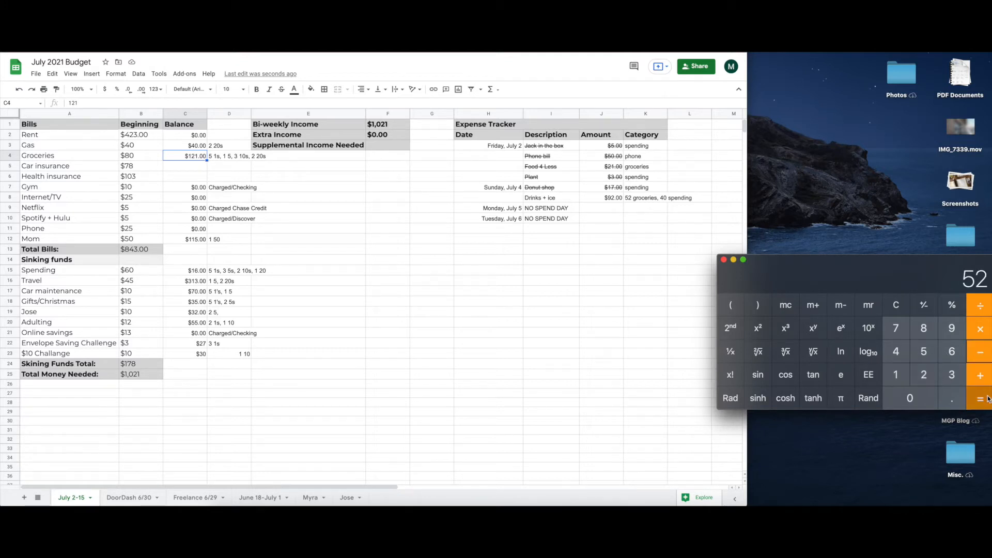
# Step: Set the Groceries balance in C4 to 69 and strike through the Drinks + ice description, amount and category in I8:K8
pyautogui.click(193, 160)
pyautogui.write('69')
pyautogui.press('Return')
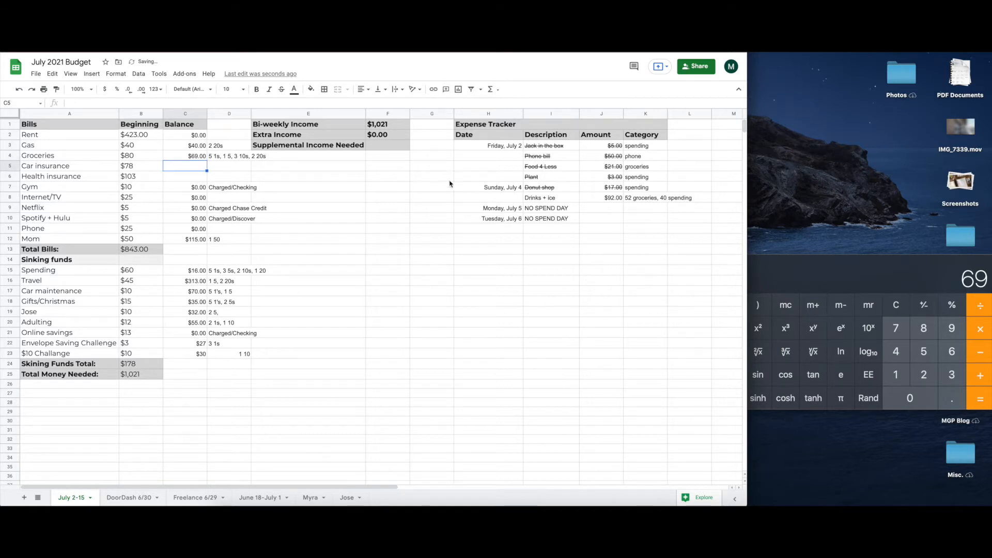
pyautogui.moveTo(557, 199); pyautogui.dragTo(646, 200)
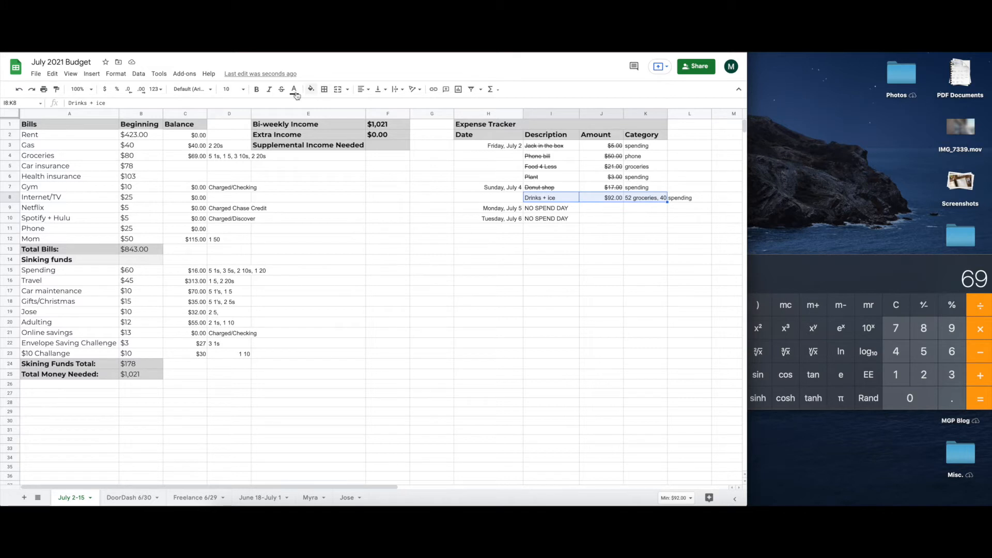
pyautogui.click(281, 89)
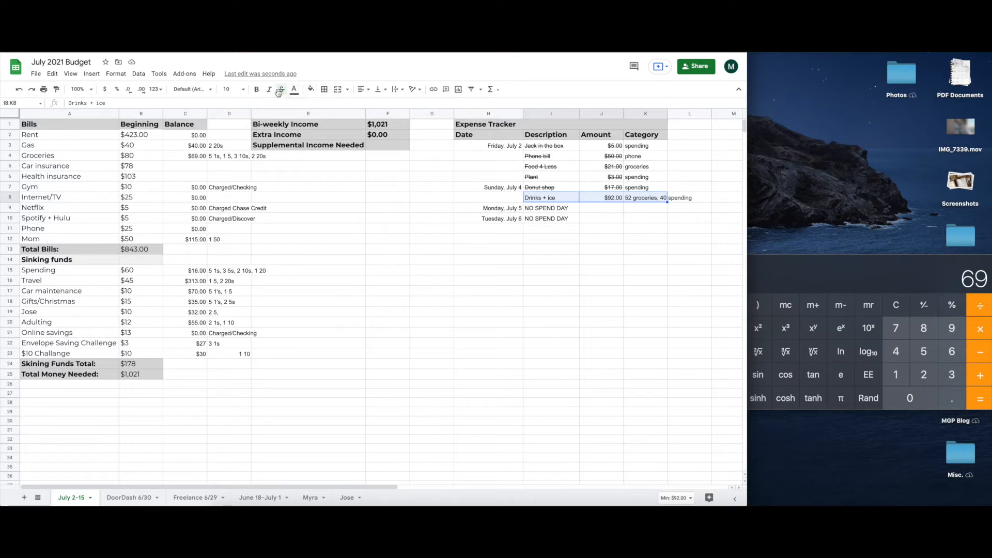
pyautogui.click(687, 285)
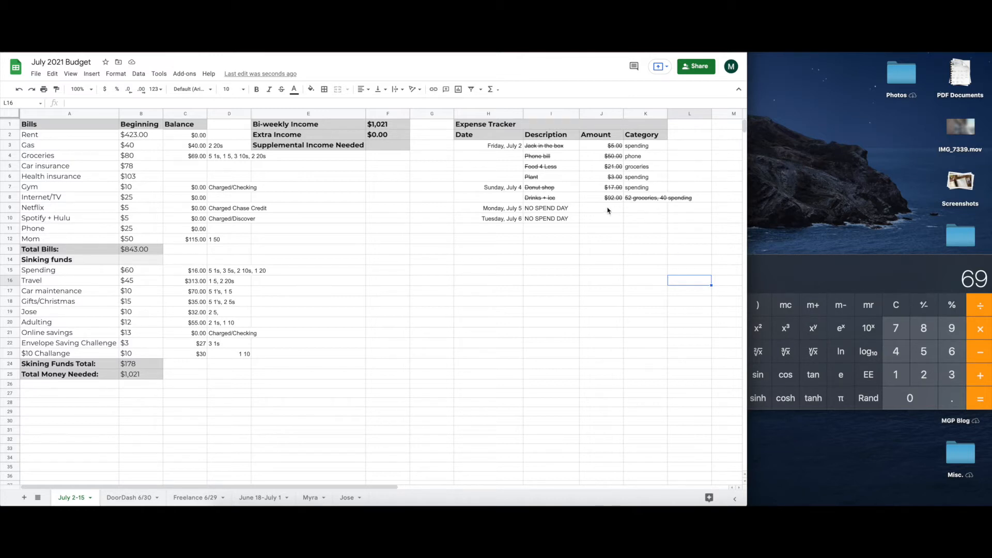
pyautogui.click(509, 212)
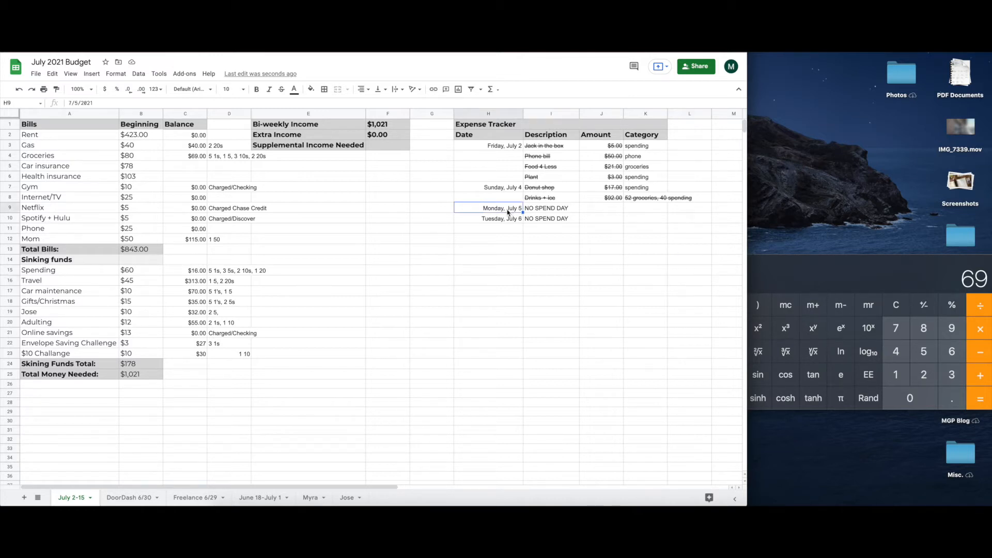
pyautogui.click(538, 210)
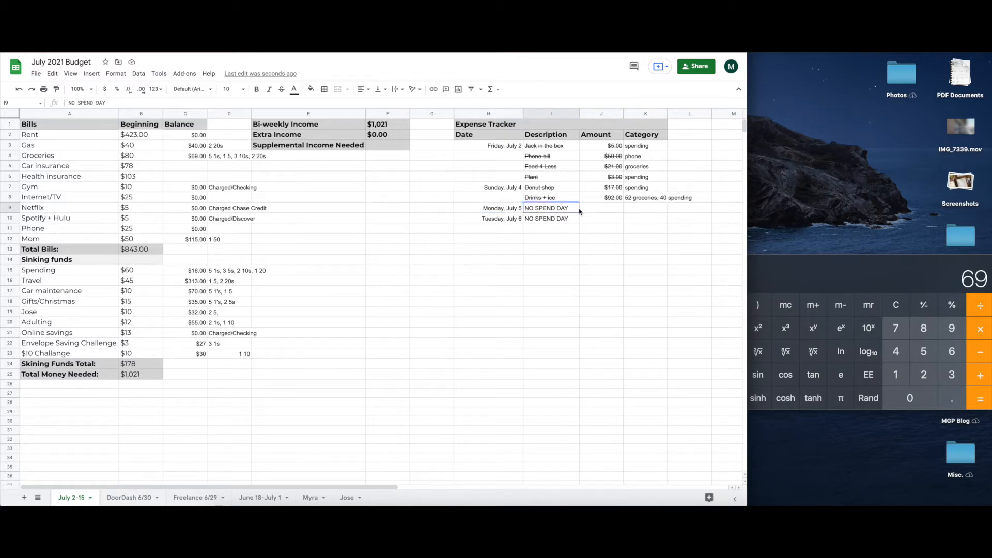
pyautogui.click(505, 221)
pyautogui.click(540, 222)
pyautogui.click(499, 224)
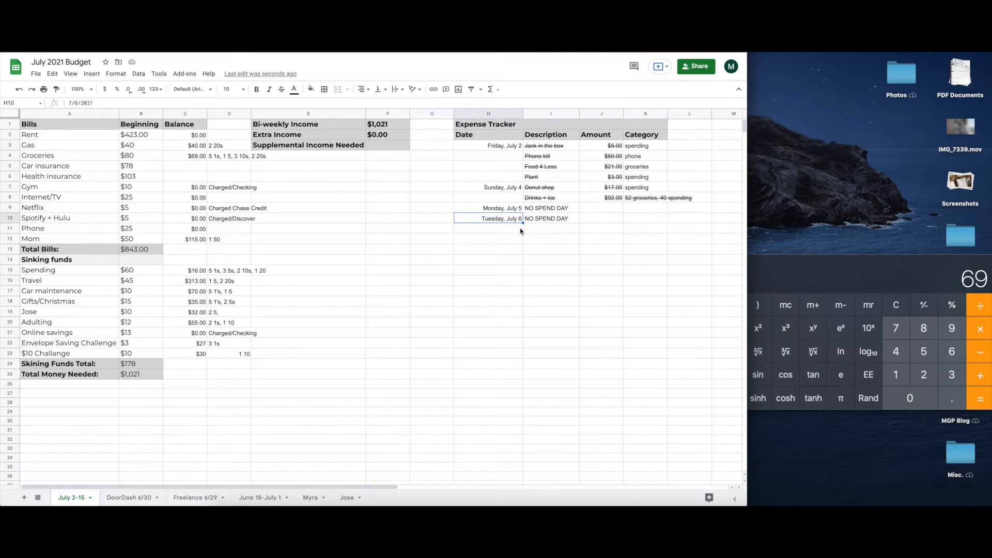
# Step: Copy the Tuesday, July 6 date and its NO SPEND DAY description from H10:I10 into H11:I11
pyautogui.click(521, 231)
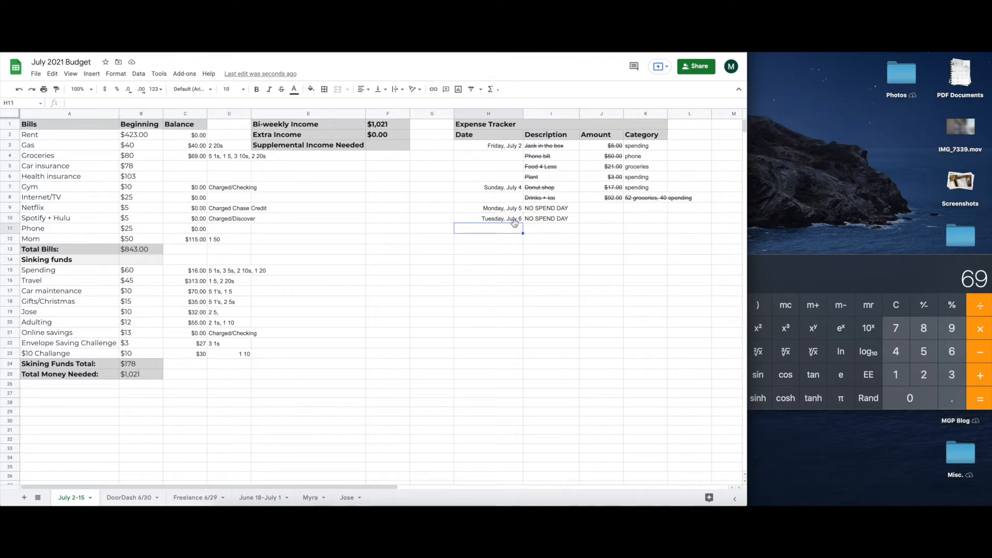
pyautogui.click(509, 222)
pyautogui.keyDown('shift'); pyautogui.click(549, 219); pyautogui.keyUp('shift')
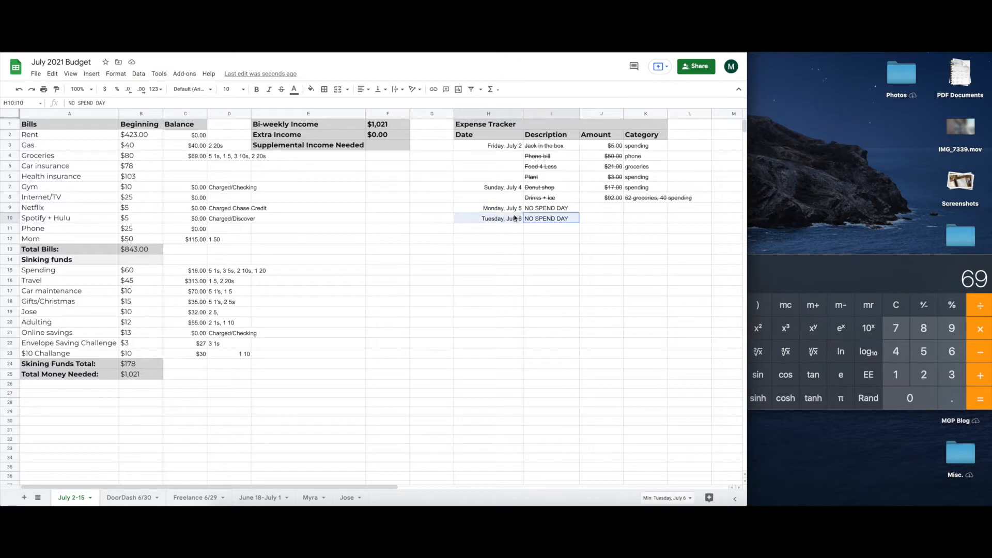
pyautogui.rightClick(516, 220)
pyautogui.click(515, 228)
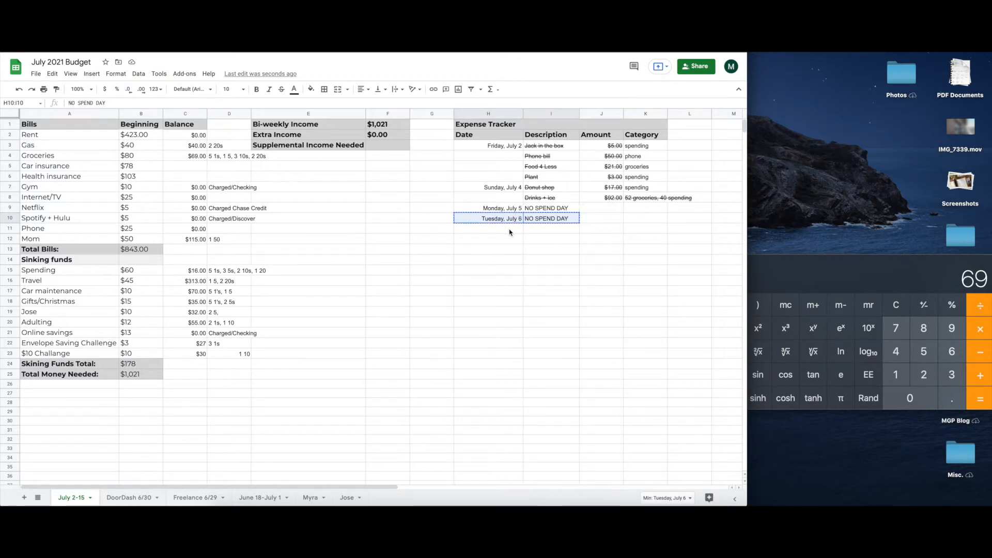
pyautogui.rightClick(511, 230)
pyautogui.click(543, 227)
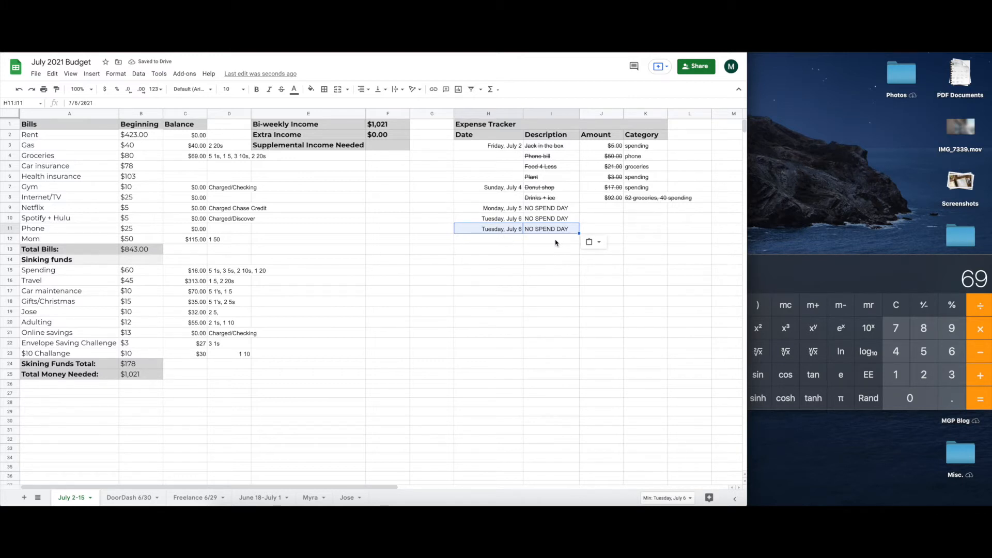
pyautogui.click(555, 243)
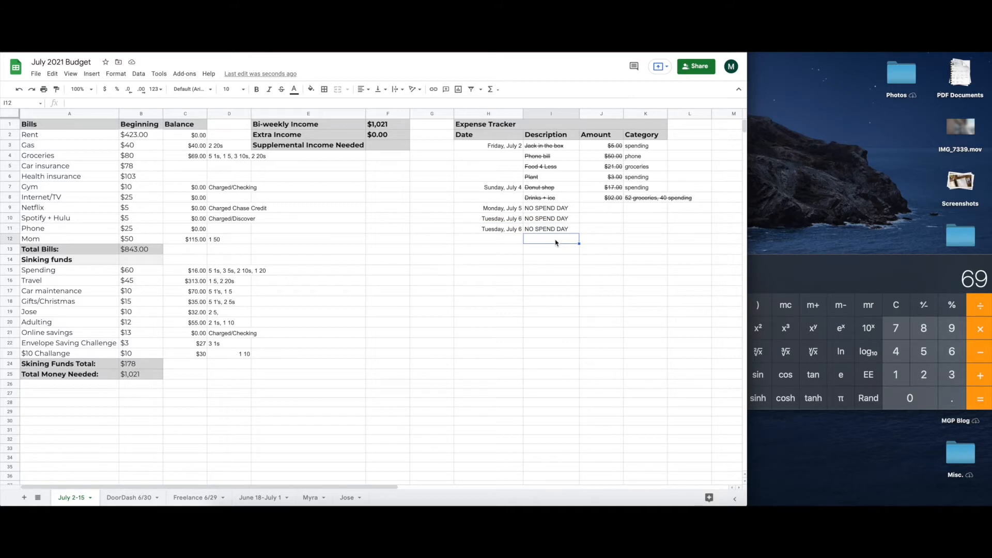
# Step: Fill the date series from H10 down to H11 so the new row is dated Wednesday, July 7
pyautogui.click(519, 221)
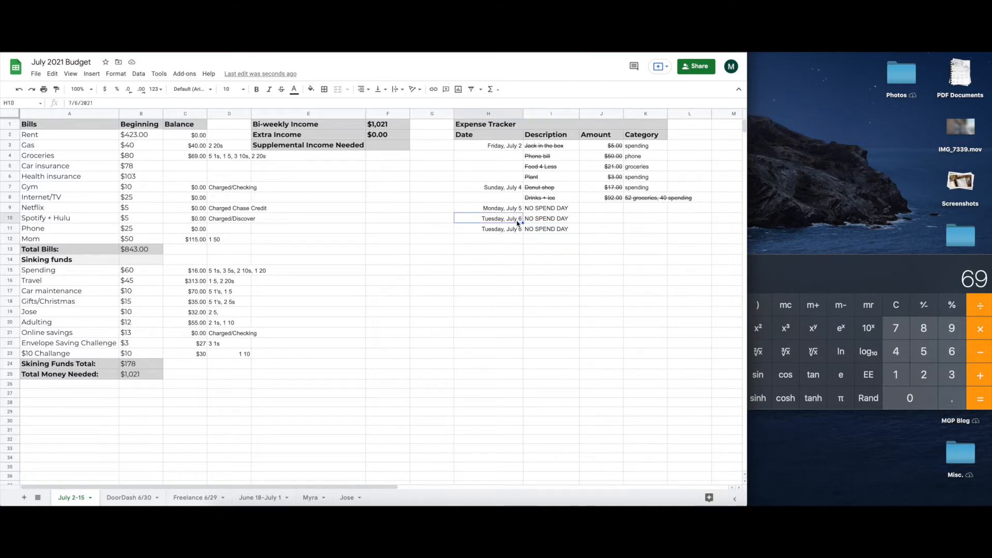
pyautogui.click(520, 230)
pyautogui.click(522, 223)
pyautogui.moveTo(523, 224); pyautogui.dragTo(523, 231)
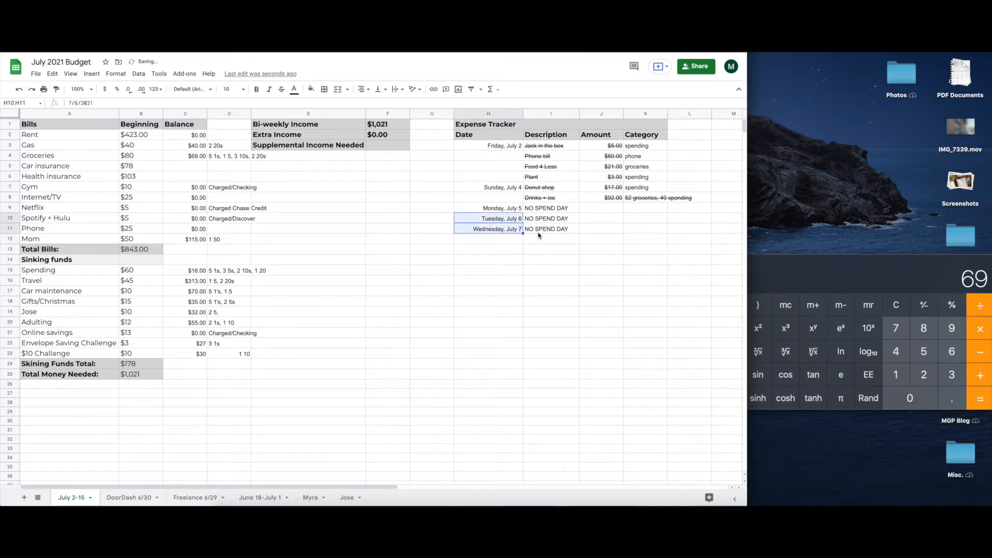
pyautogui.click(546, 233)
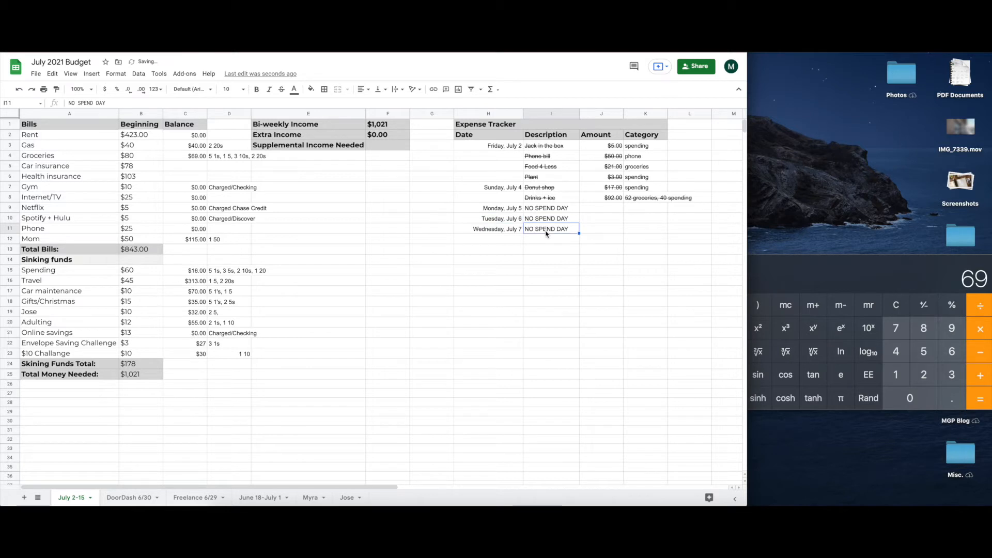
pyautogui.press('Left')
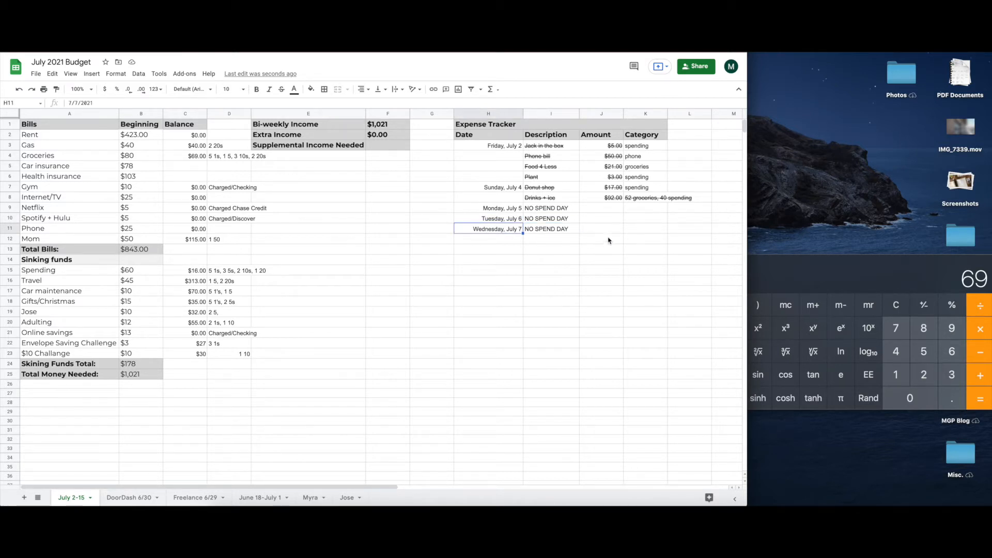
pyautogui.click(604, 191)
pyautogui.click(609, 202)
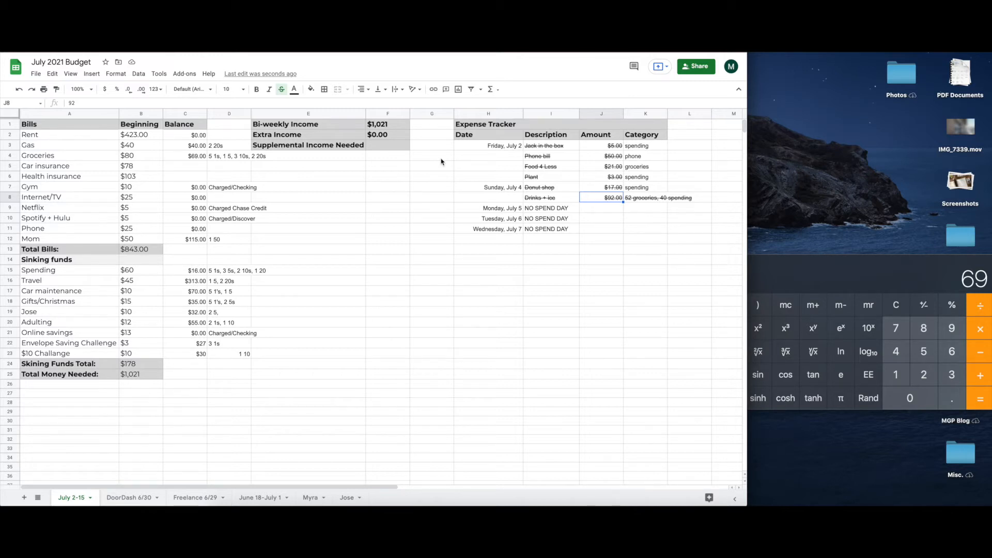
pyautogui.moveTo(487, 230); pyautogui.dragTo(663, 236)
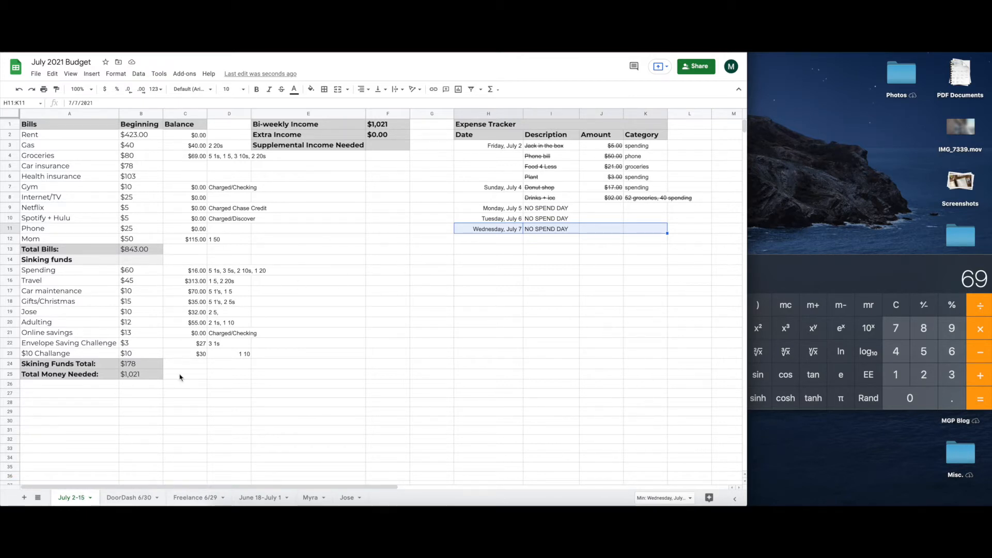
pyautogui.click(198, 272)
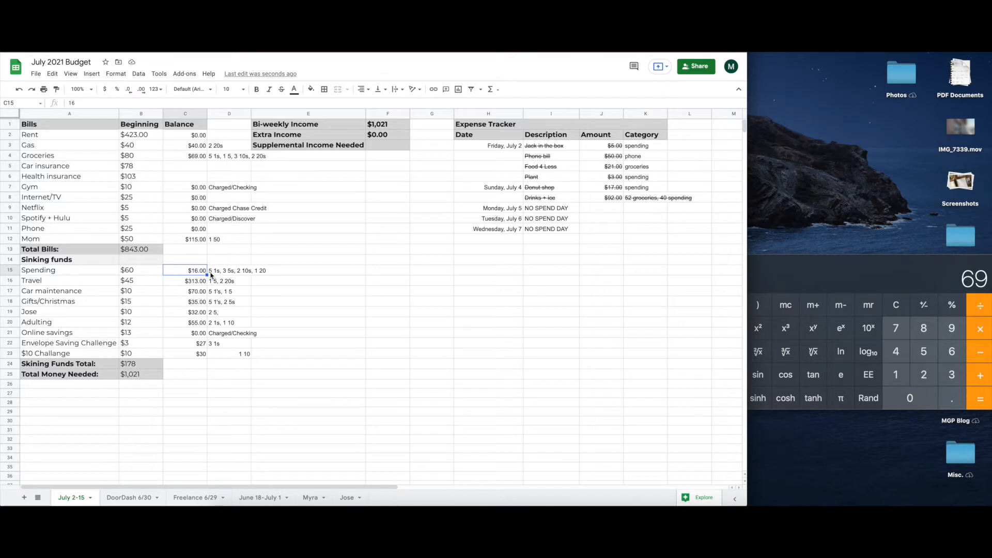
# Step: Record the July 7 expense in row 11 with description Pieology, amount 23 and category groceries
pyautogui.doubleClick(552, 232)
pyautogui.tripleClick(552, 226)
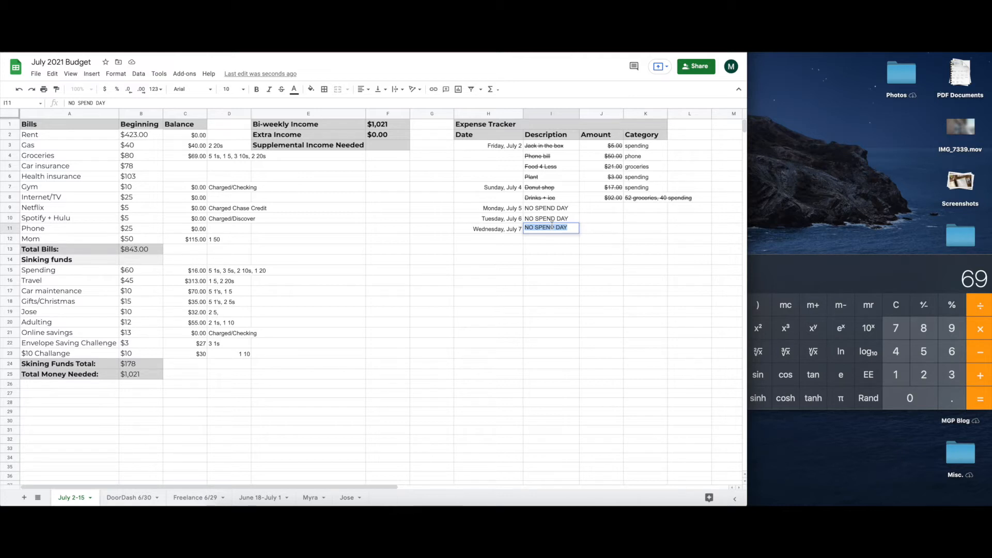
pyautogui.write('P')
pyautogui.press('Tab')
pyautogui.write('23')
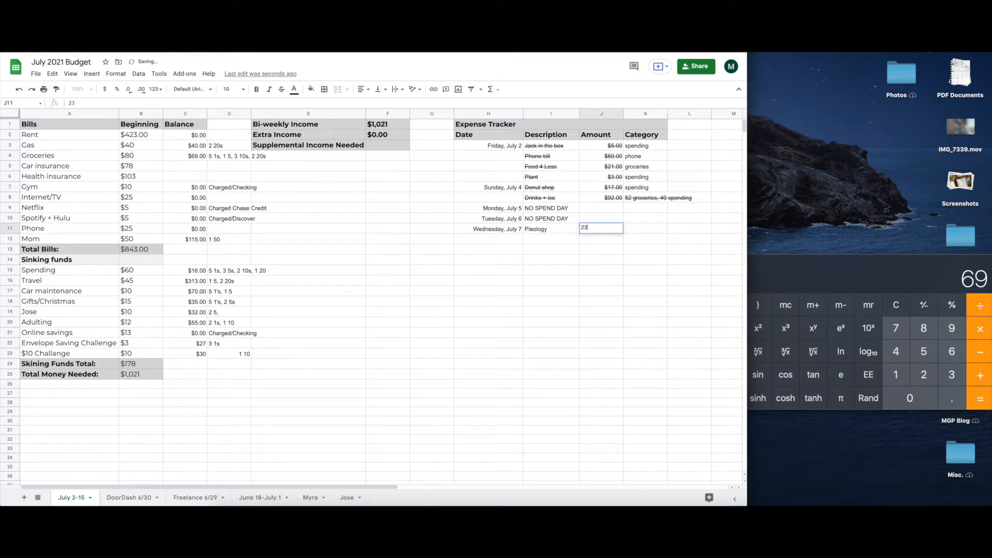
pyautogui.press('Tab')
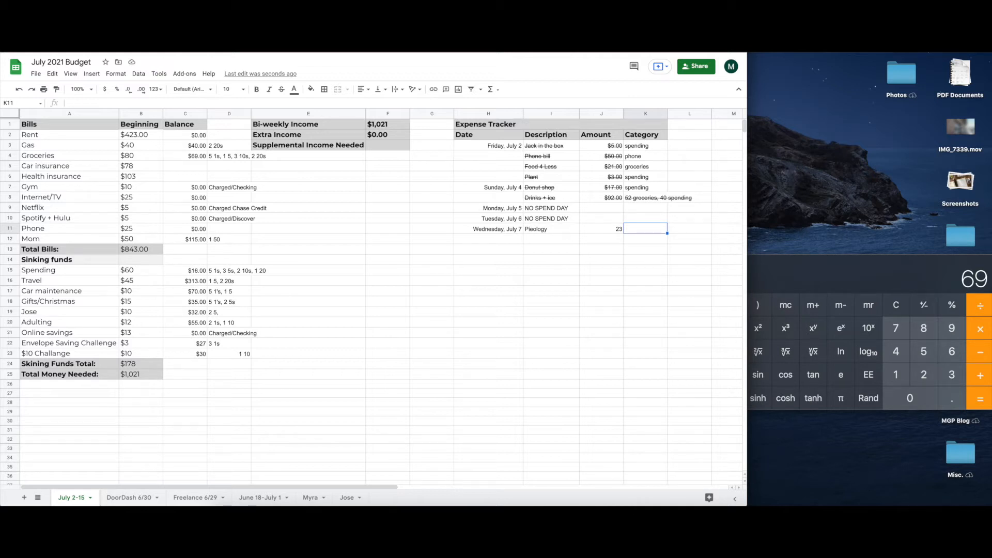
pyautogui.write('groceries')
pyautogui.press('Return')
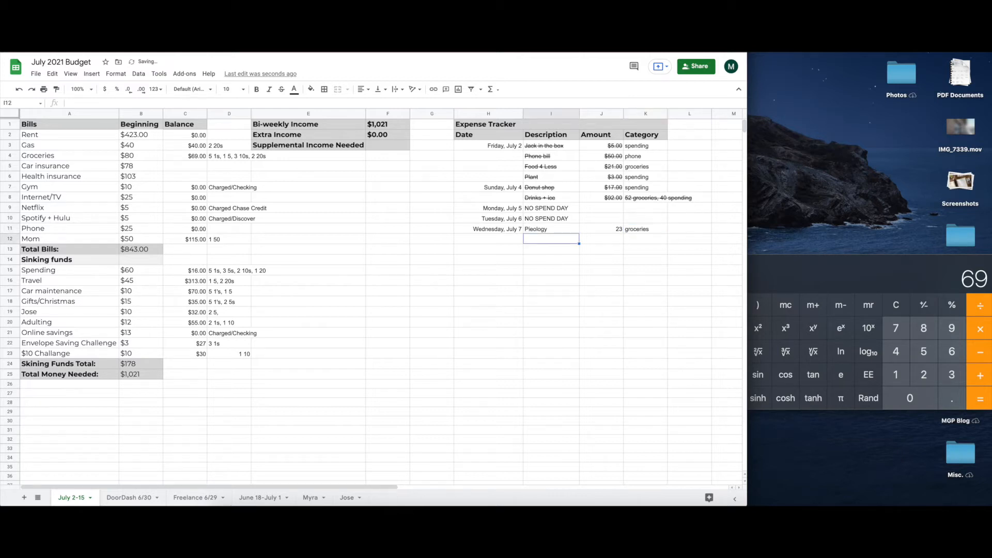
pyautogui.click(173, 272)
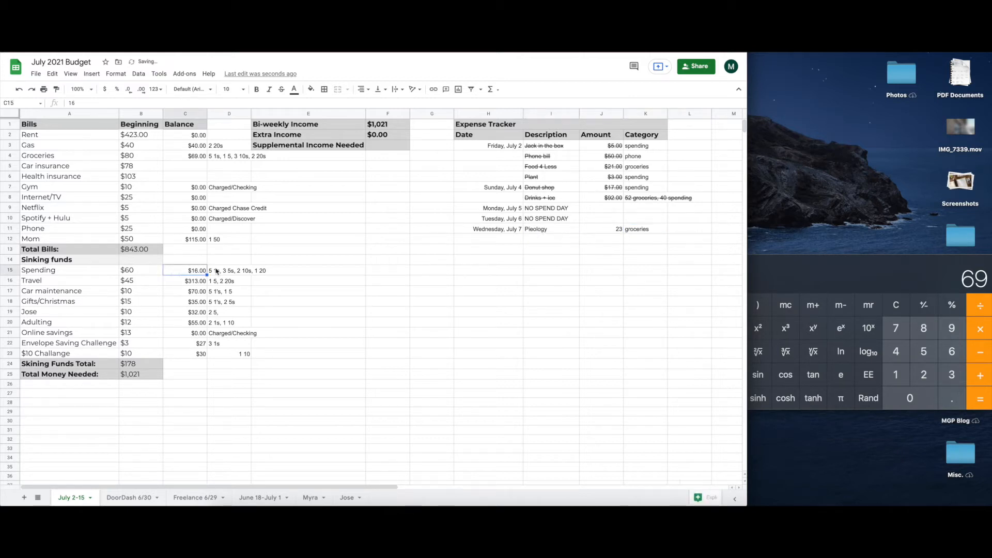
# Step: Strike through the Pieology description and its amount in I11:J11 of the expense tracker
pyautogui.click(609, 233)
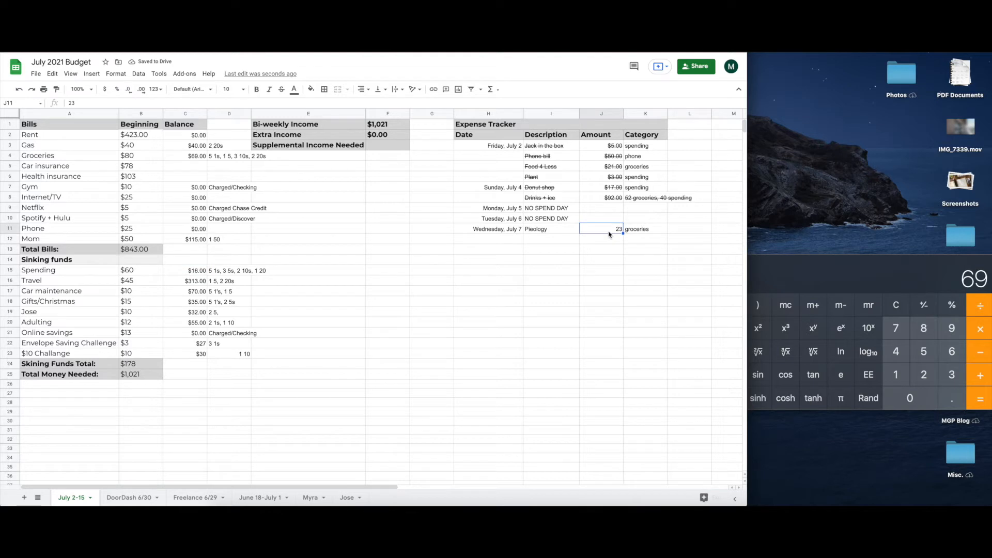
pyautogui.moveTo(609, 233); pyautogui.dragTo(549, 231)
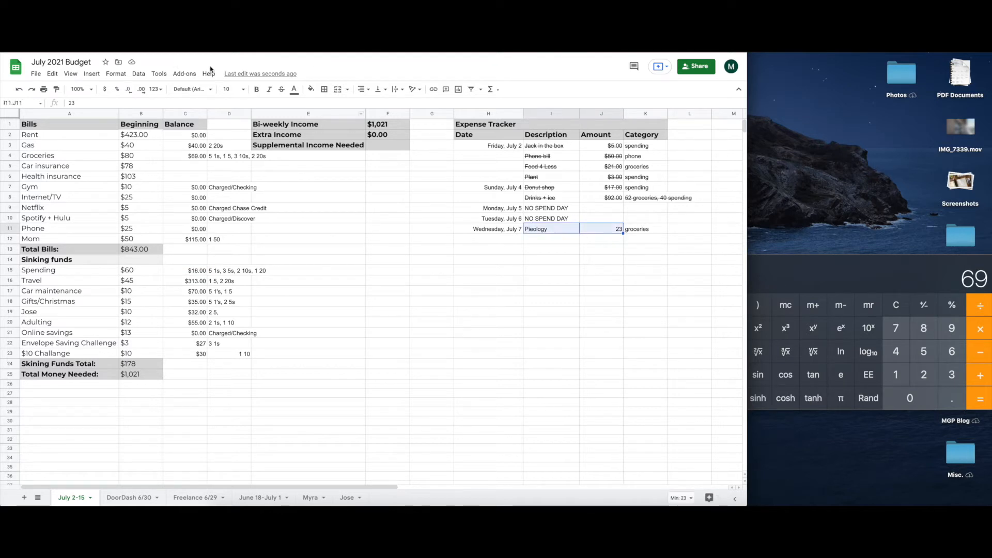
pyautogui.click(281, 90)
# Step: Subtract 23 from 69 in Calculator and set the Groceries balance in C4 to 46
pyautogui.click(140, 153)
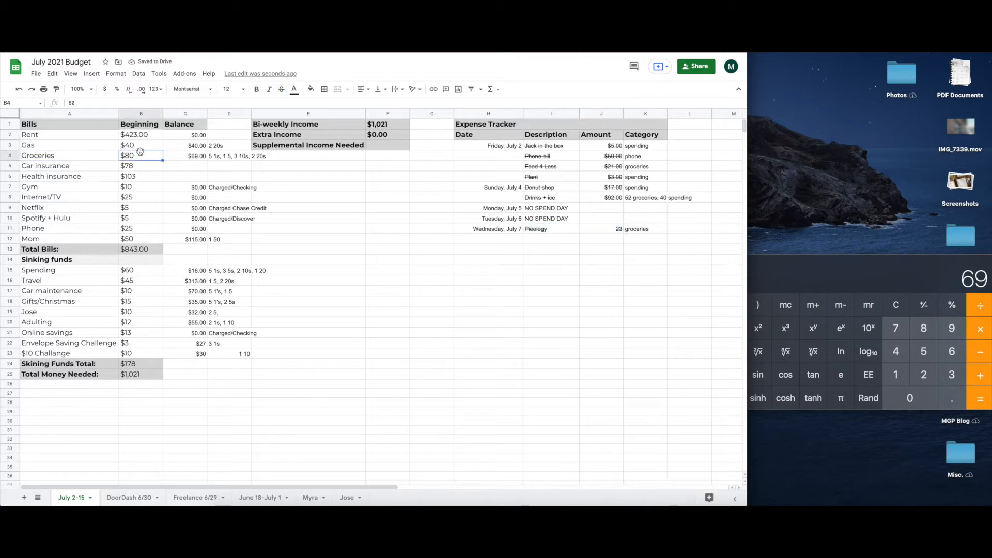
pyautogui.click(204, 157)
pyautogui.click(982, 355)
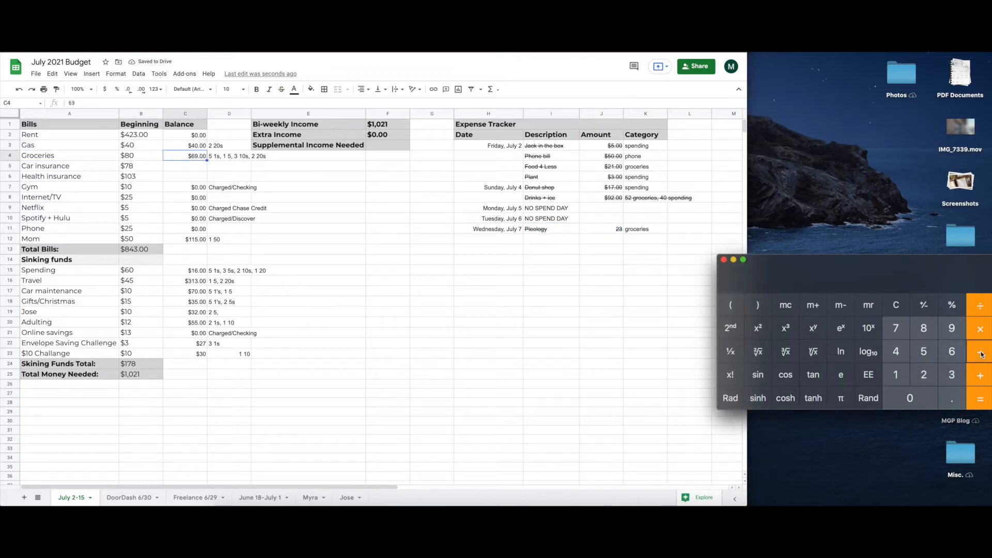
pyautogui.click(931, 374)
pyautogui.click(951, 374)
pyautogui.click(980, 399)
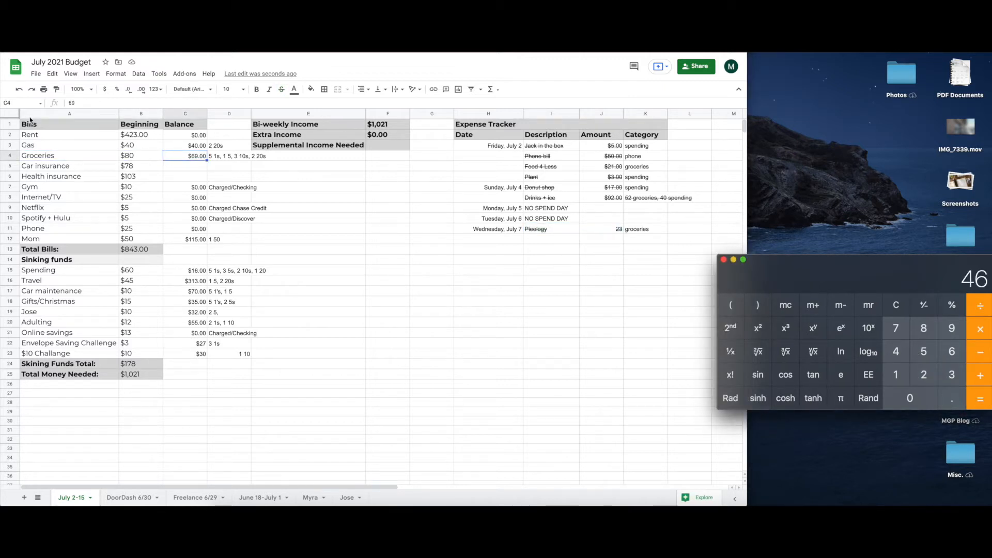
pyautogui.write('46+23')
pyautogui.click(175, 154)
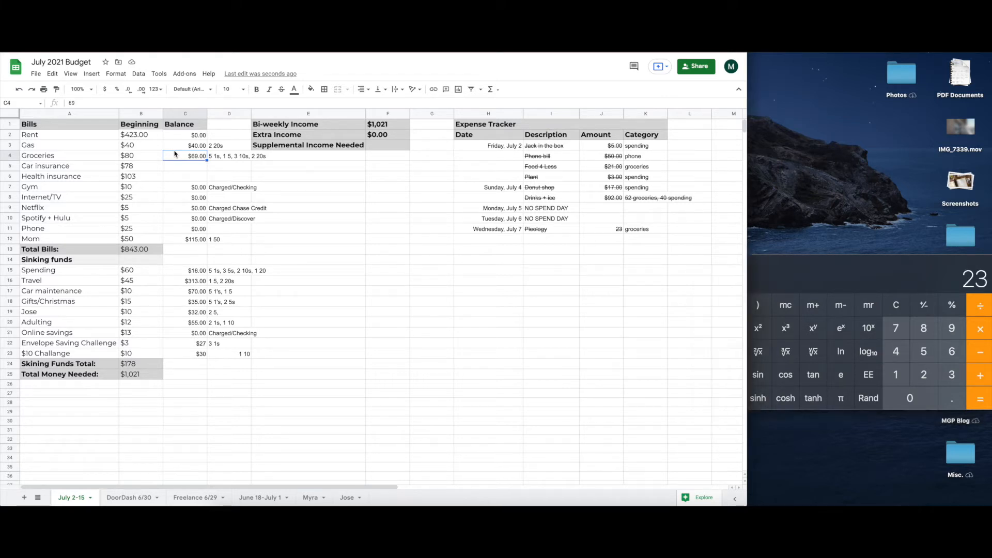
pyautogui.write('46')
pyautogui.press('Return')
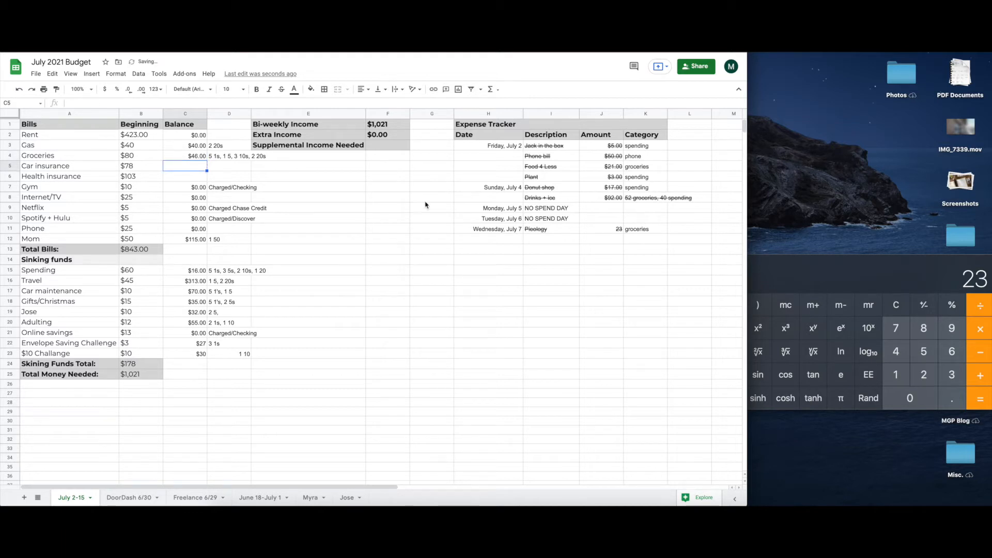
pyautogui.click(977, 377)
pyautogui.write('46')
pyautogui.click(983, 378)
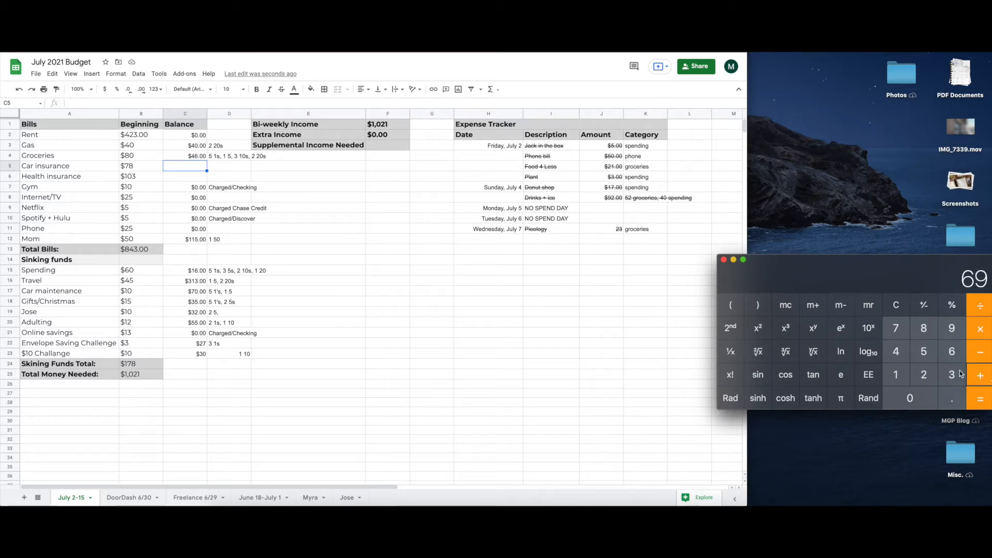
pyautogui.click(632, 313)
pyautogui.press('Up')
pyautogui.write('69')
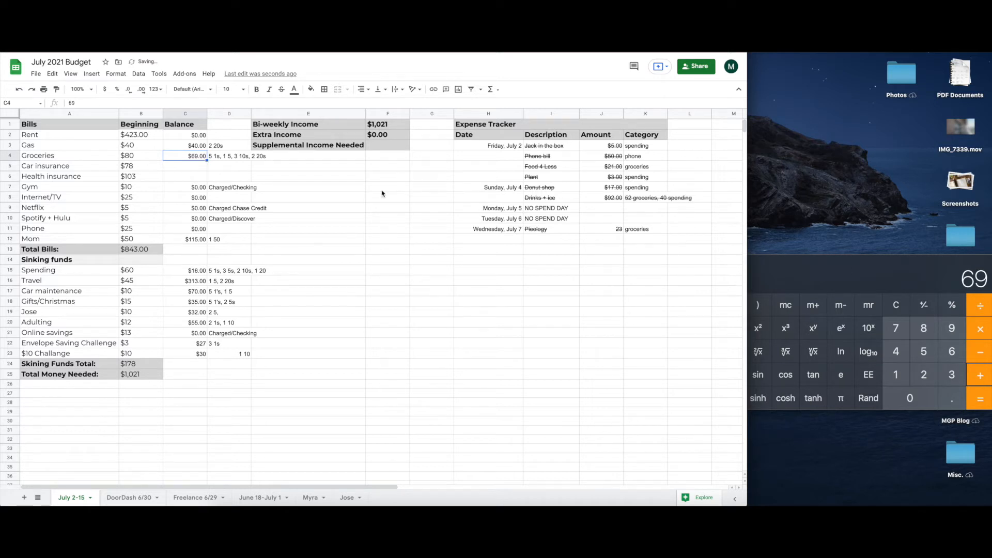
pyautogui.click(19, 89)
# Step: Duplicate the July 2-15 sheet, place the copy before it and rename the copy Freelance 7/6
pyautogui.rightClick(76, 502)
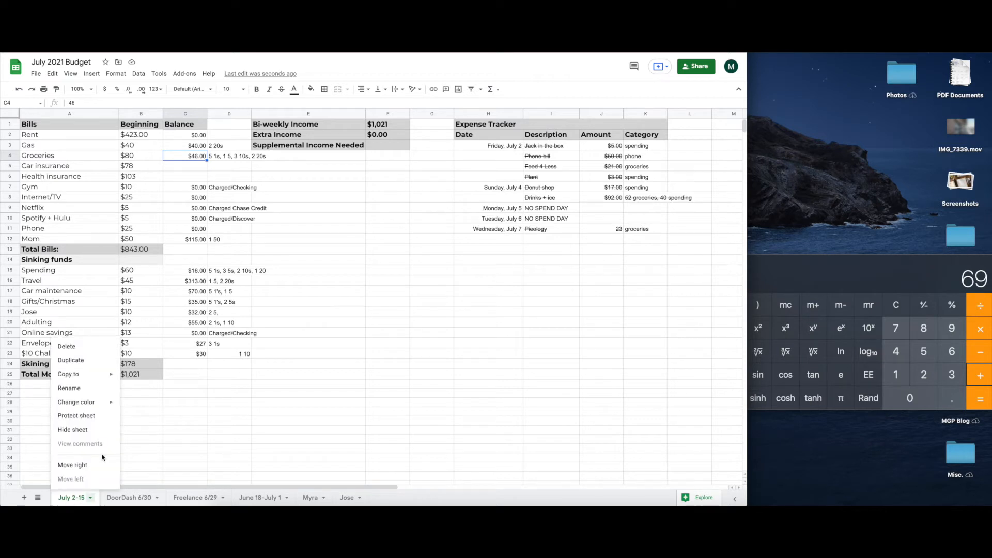
pyautogui.click(75, 360)
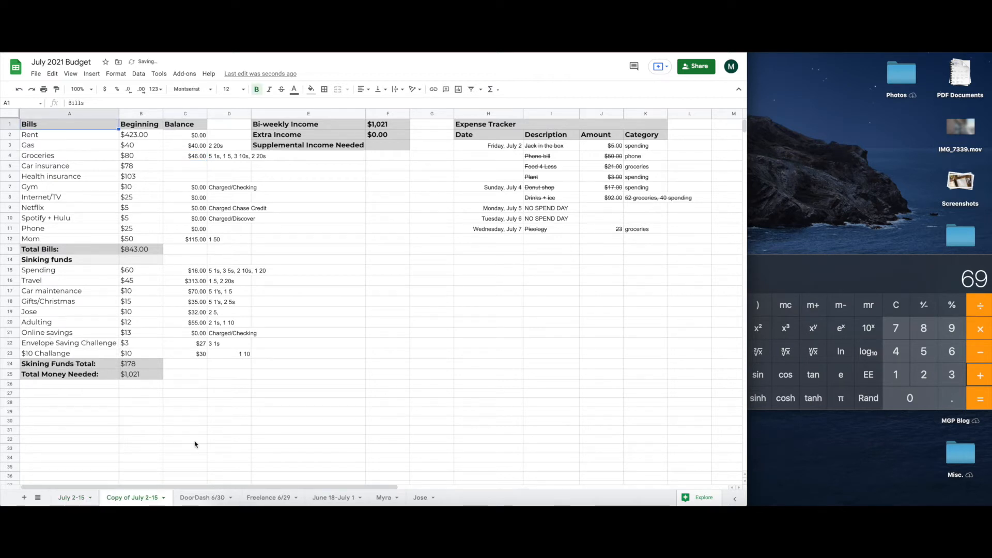
pyautogui.doubleClick(76, 498)
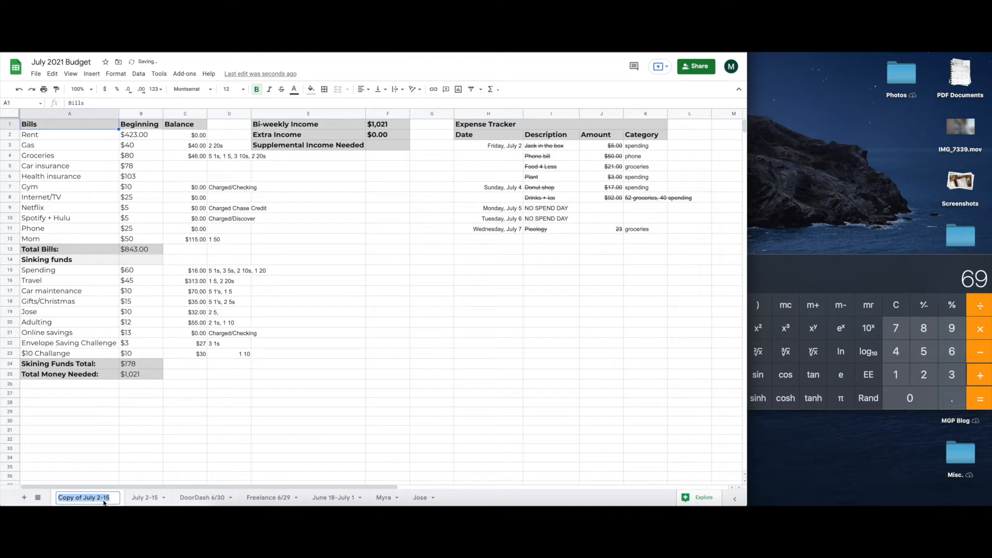
pyautogui.write('Fr')
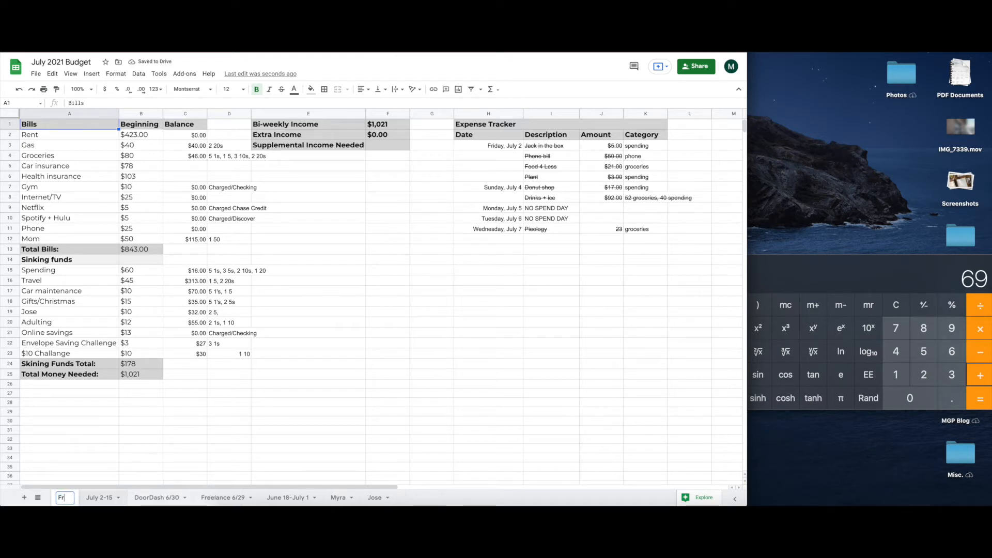
pyautogui.write('eelance')
pyautogui.press('Return')
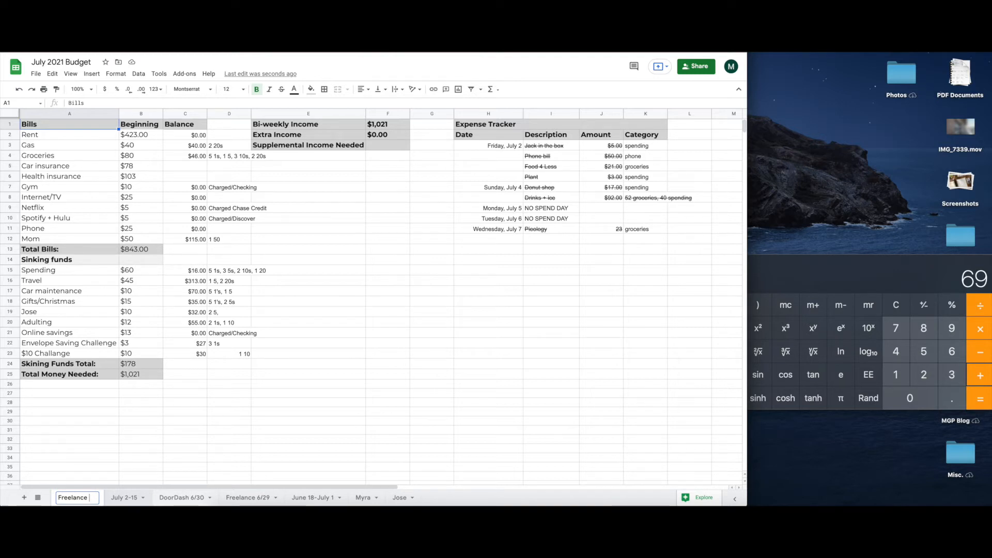
pyautogui.press('XF86AudioRaiseVolume')
pyautogui.press('XF86AudioMute')
pyautogui.write('7/')
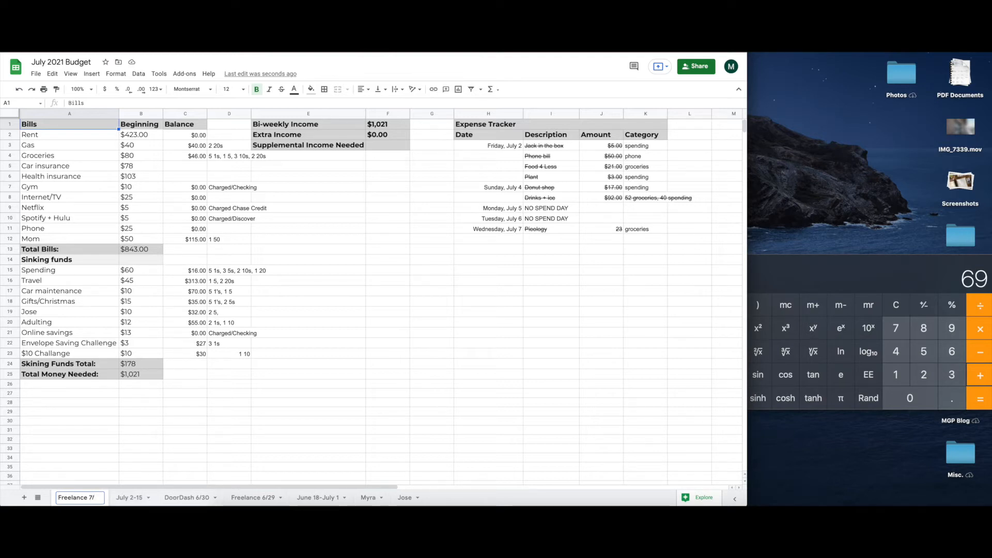
pyautogui.write('6')
pyautogui.press('Return')
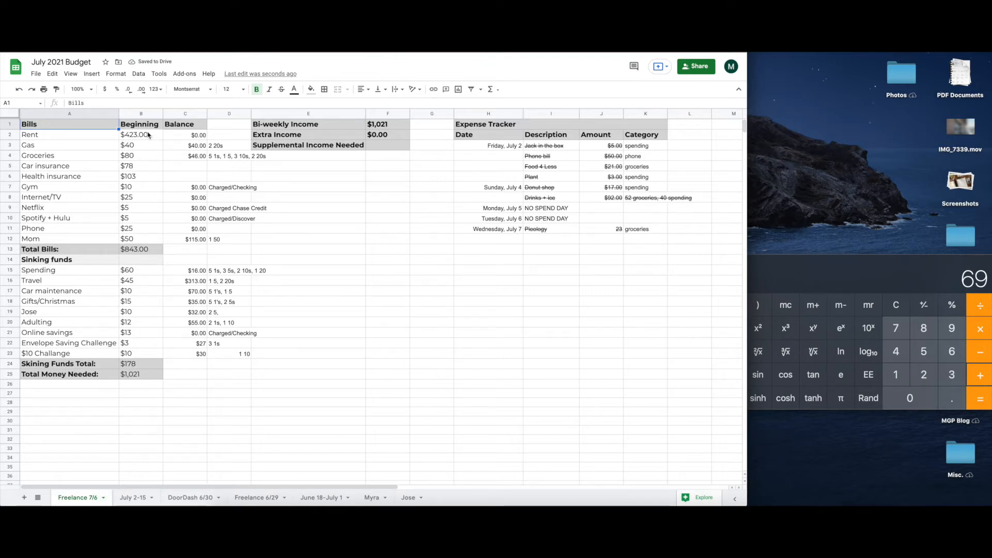
# Step: Clear the Beginning amounts of all bills and sinking funds on the Freelance 7/6 sheet, keeping the total rows
pyautogui.moveTo(144, 137); pyautogui.dragTo(143, 357)
pyautogui.press('Delete')
pyautogui.press('Delete')
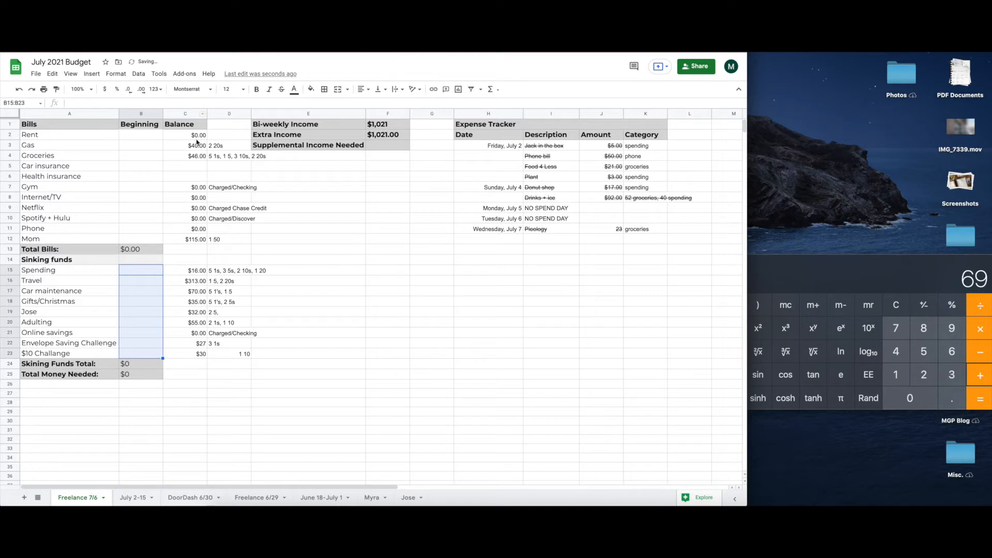
pyautogui.moveTo(197, 355); pyautogui.dragTo(191, 135)
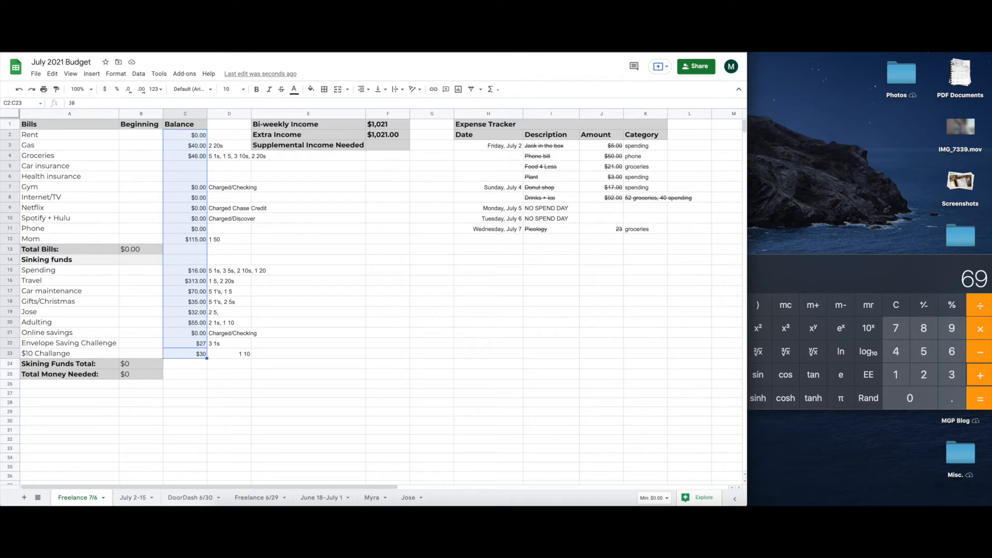
pyautogui.rightClick(84, 501)
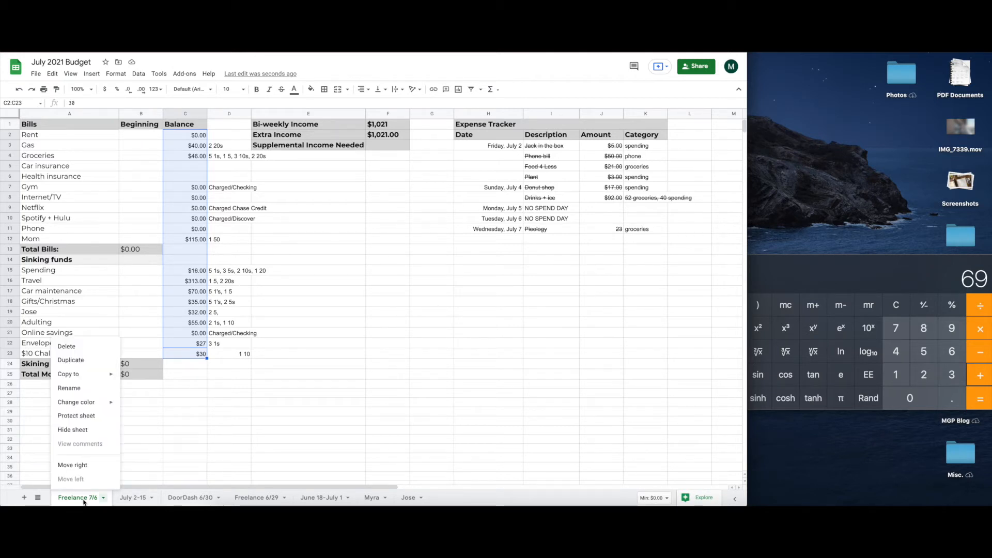
pyautogui.click(83, 352)
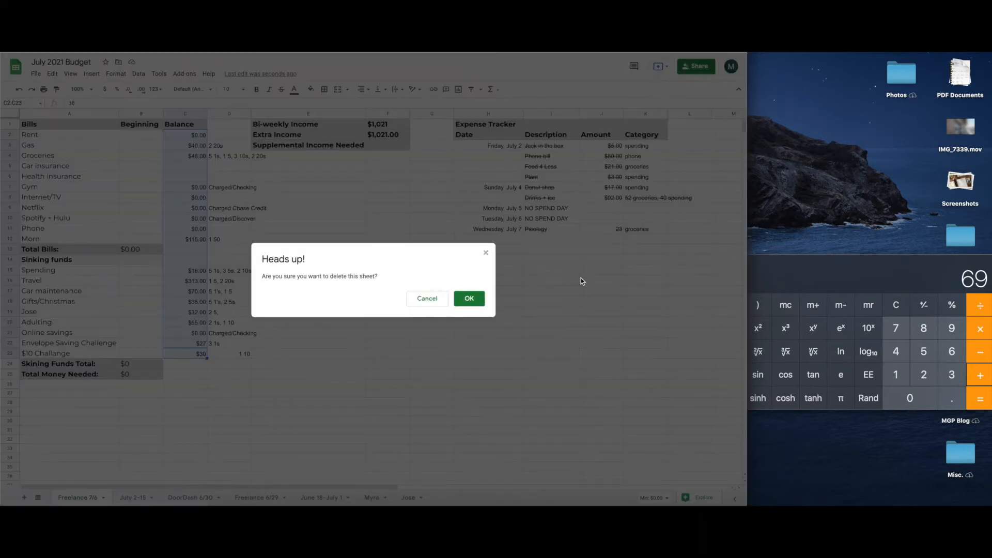
pyautogui.click(471, 299)
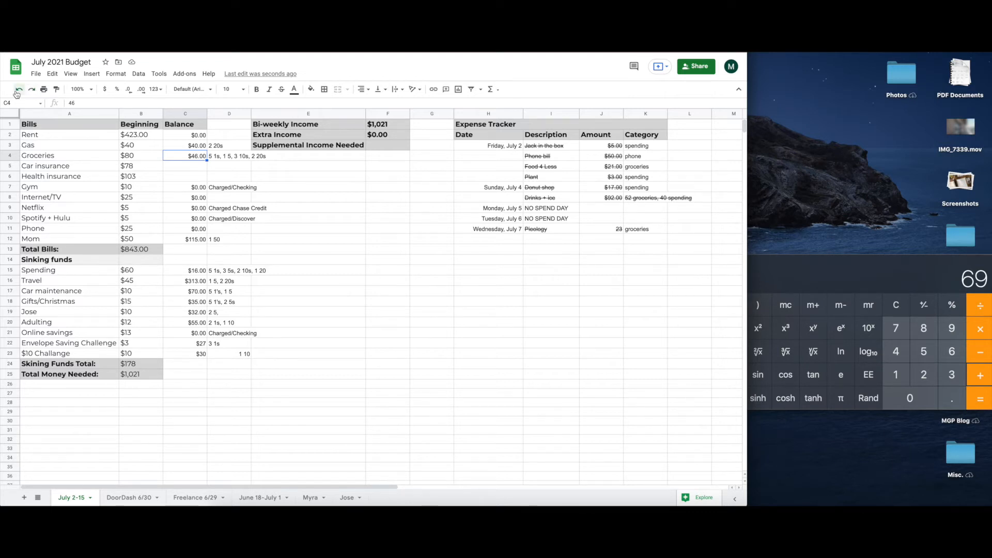
pyautogui.click(19, 91)
pyautogui.press('Delete')
pyautogui.moveTo(197, 146); pyautogui.dragTo(210, 303)
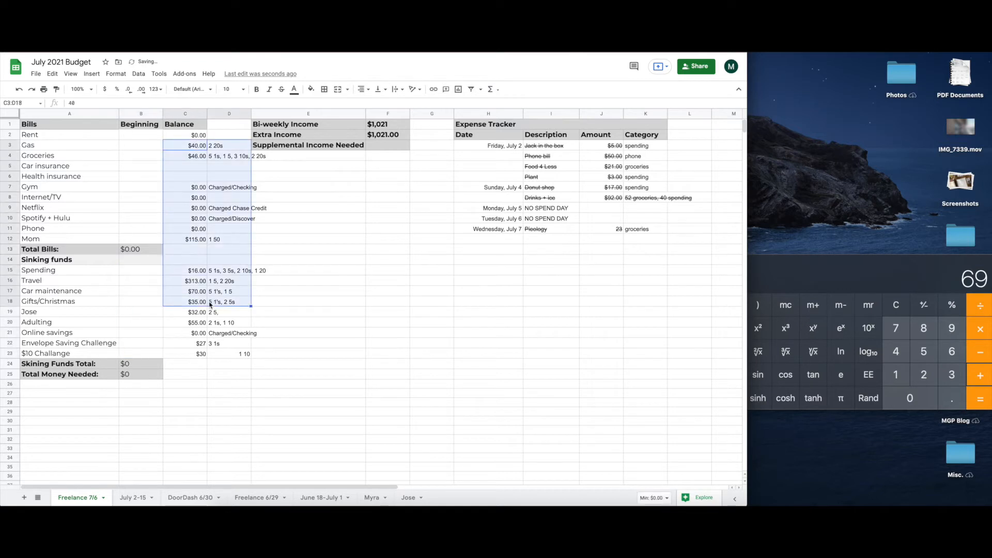
pyautogui.click(211, 303)
pyautogui.scroll(-1, 201, 356)
pyautogui.moveTo(201, 354); pyautogui.dragTo(193, 307)
pyautogui.scroll(1, 193, 307)
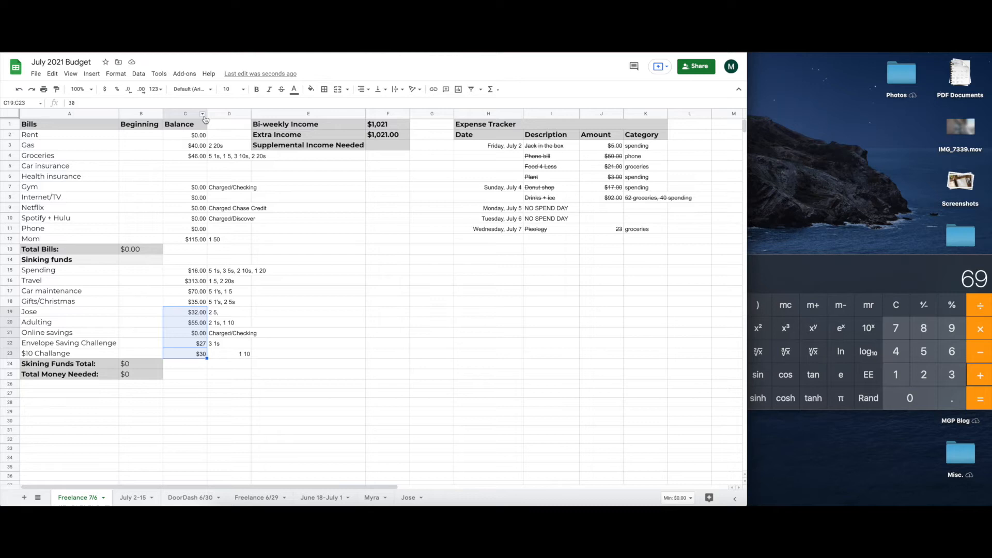
pyautogui.moveTo(205, 139); pyautogui.dragTo(187, 359)
pyautogui.click(292, 372)
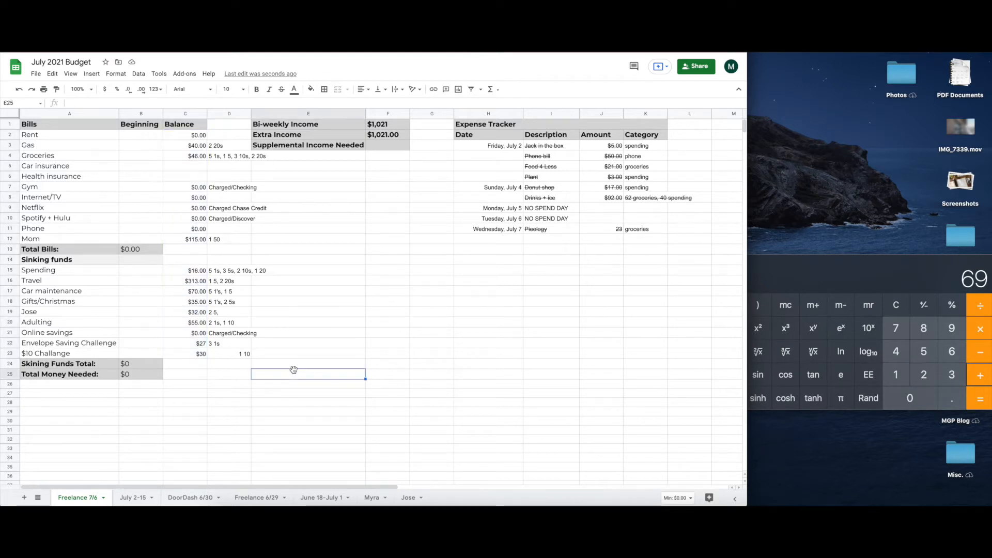
# Step: Clear the cash and payment notes beside the balances in D3:D23
pyautogui.click(223, 146)
pyautogui.keyDown('shift'); pyautogui.click(236, 356); pyautogui.keyUp('shift')
pyautogui.press('Delete')
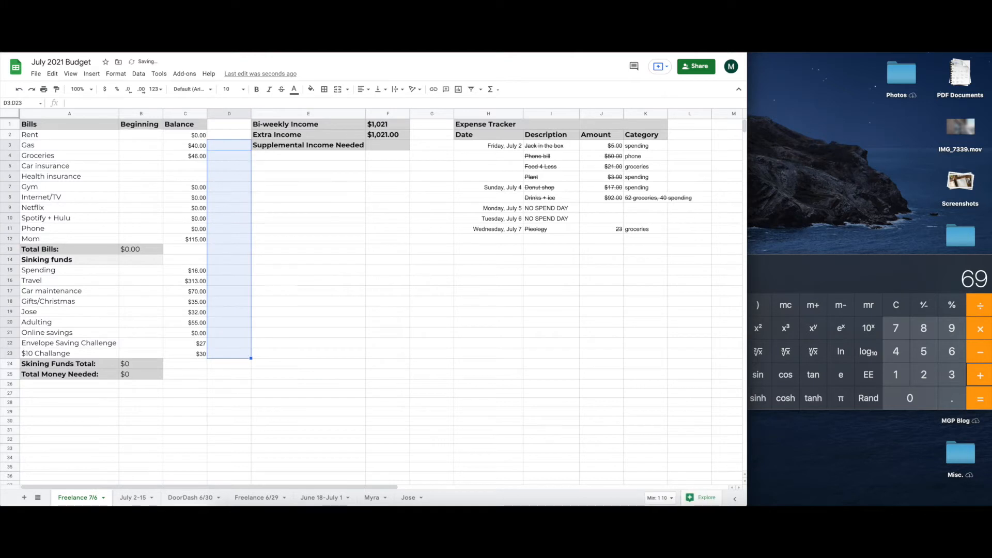
# Step: Clear the income amount in F1 and change the label in E1 to Freelance Income
pyautogui.click(382, 126)
pyautogui.press('Delete')
pyautogui.doubleClick(289, 124)
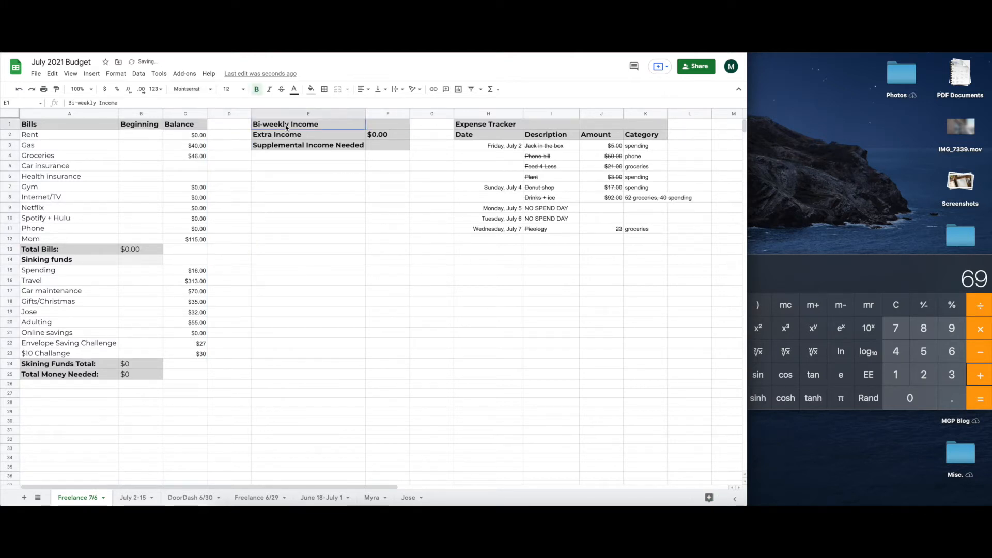
pyautogui.moveTo(289, 124); pyautogui.dragTo(236, 125)
pyautogui.write('Freelance')
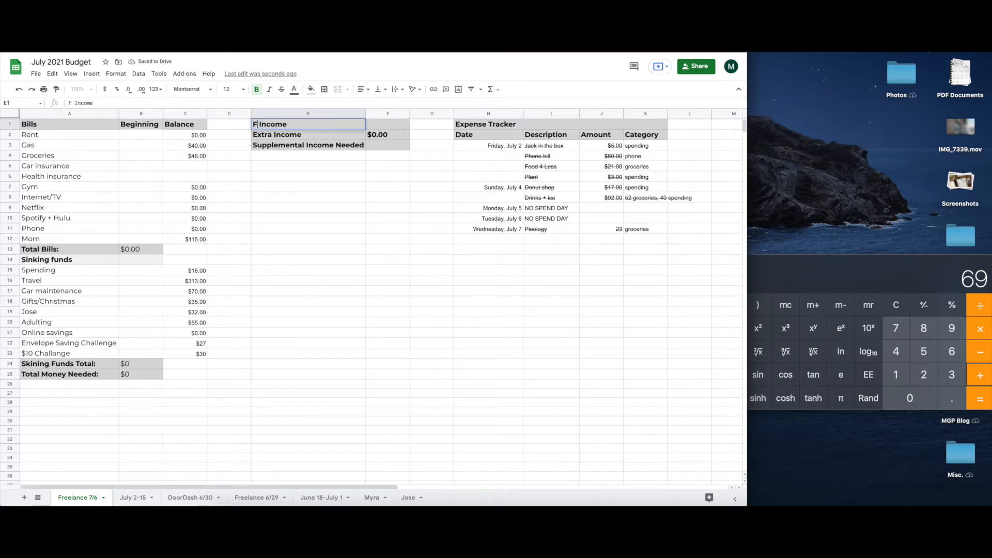
pyautogui.press('Return')
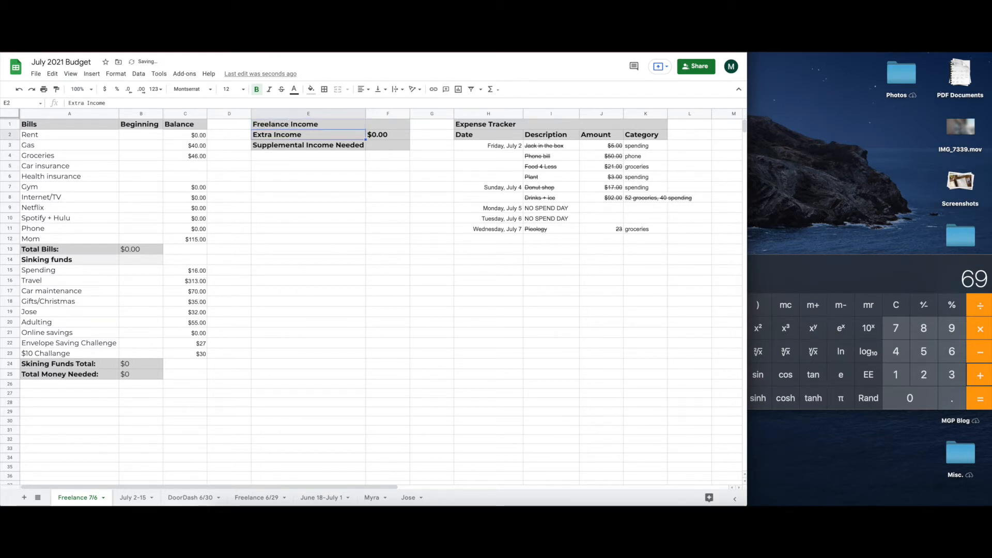
# Step: Extend the tracker dates from H11 to H12 and copy the Thursday, July 8 date into H3
pyautogui.doubleClick(507, 149)
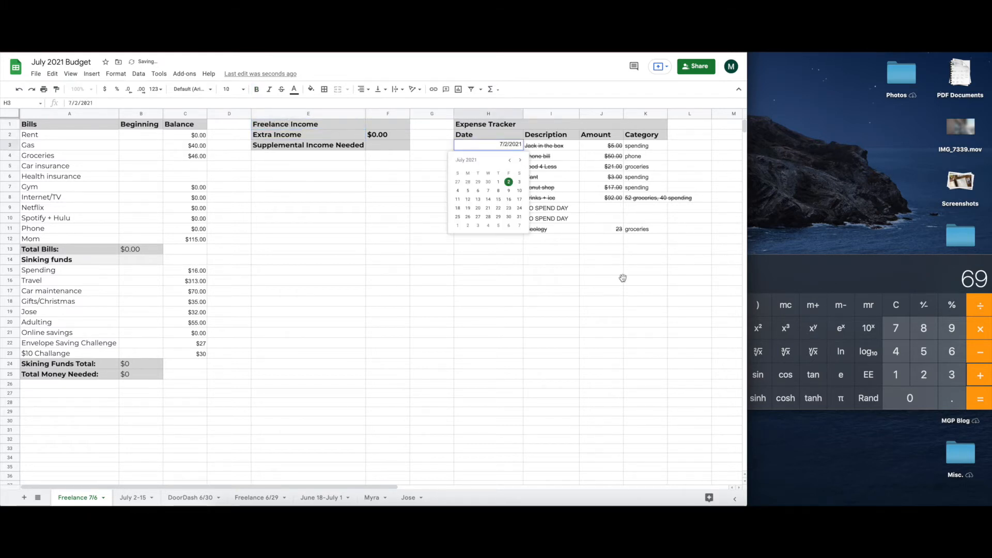
pyautogui.click(620, 280)
pyautogui.click(518, 233)
pyautogui.moveTo(523, 234); pyautogui.dragTo(521, 242)
pyautogui.rightClick(512, 240)
pyautogui.click(535, 207)
pyautogui.click(500, 147)
pyautogui.rightClick(499, 148)
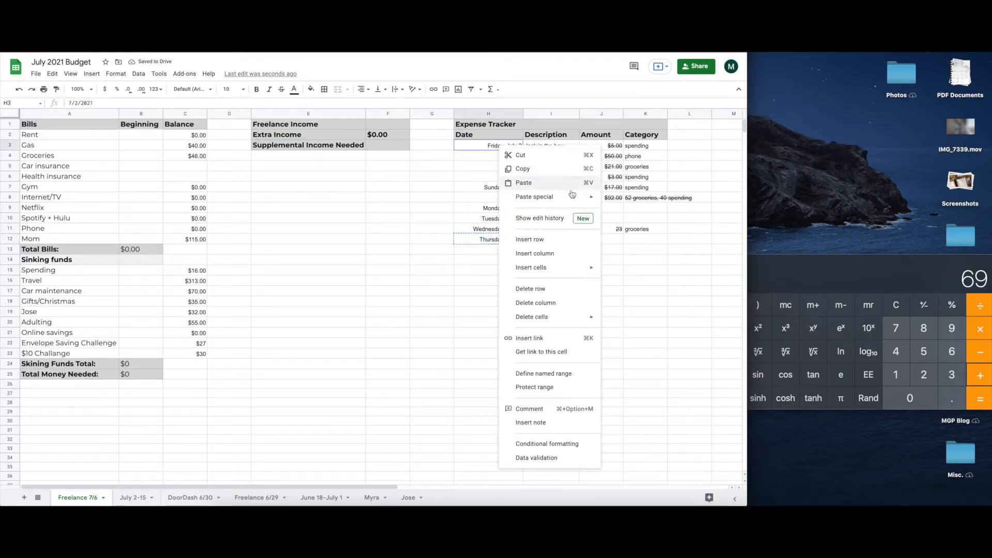
pyautogui.click(554, 183)
# Step: Clear the old expense entries in I3:K11 and the dates in H7:H14, keeping only the date in H3
pyautogui.moveTo(551, 146); pyautogui.dragTo(643, 230)
pyautogui.press('Delete')
pyautogui.moveTo(507, 186); pyautogui.dragTo(509, 264)
pyautogui.press('Delete')
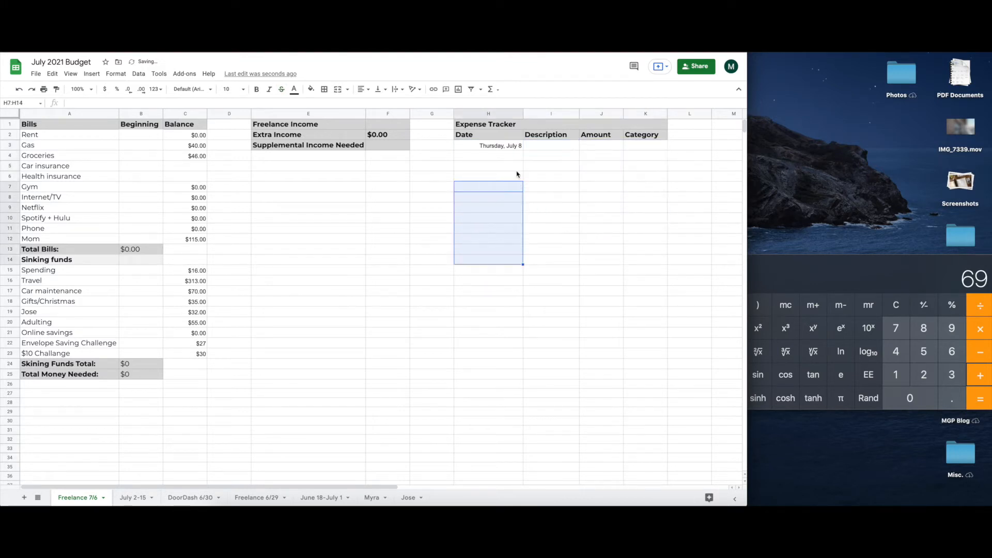
pyautogui.click(550, 157)
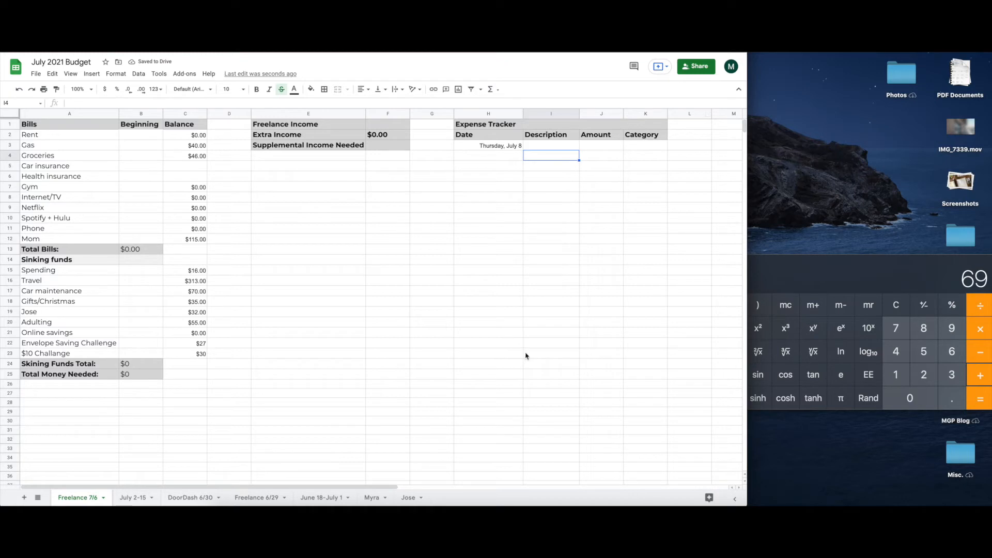
pyautogui.moveTo(151, 137); pyautogui.dragTo(142, 355)
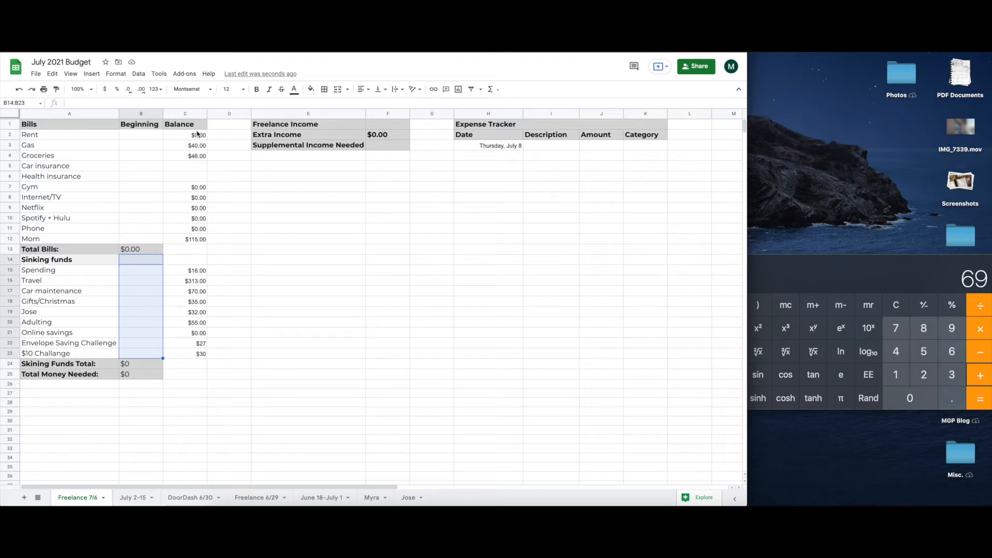
pyautogui.moveTo(144, 135); pyautogui.dragTo(143, 219)
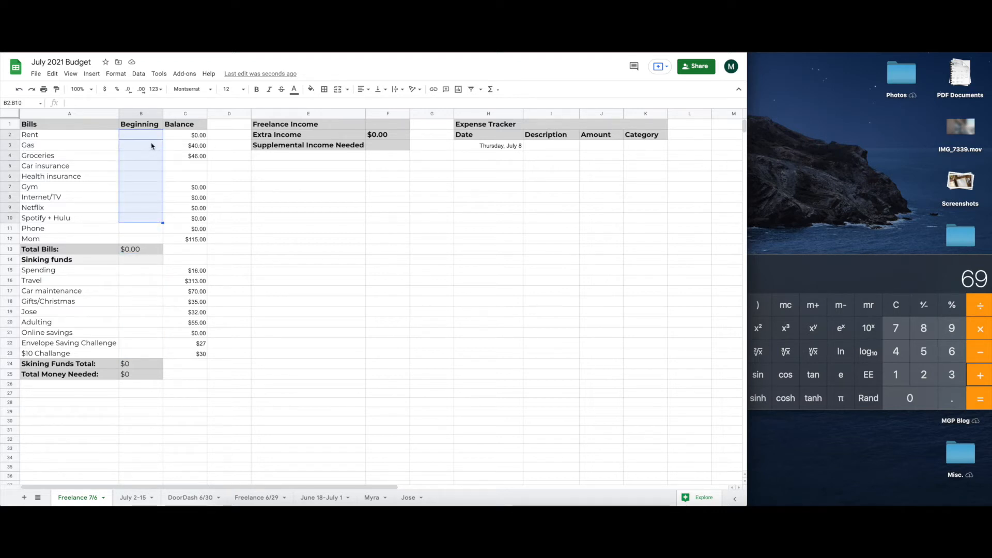
pyautogui.click(152, 146)
pyautogui.click(189, 147)
pyautogui.moveTo(189, 135); pyautogui.dragTo(197, 366)
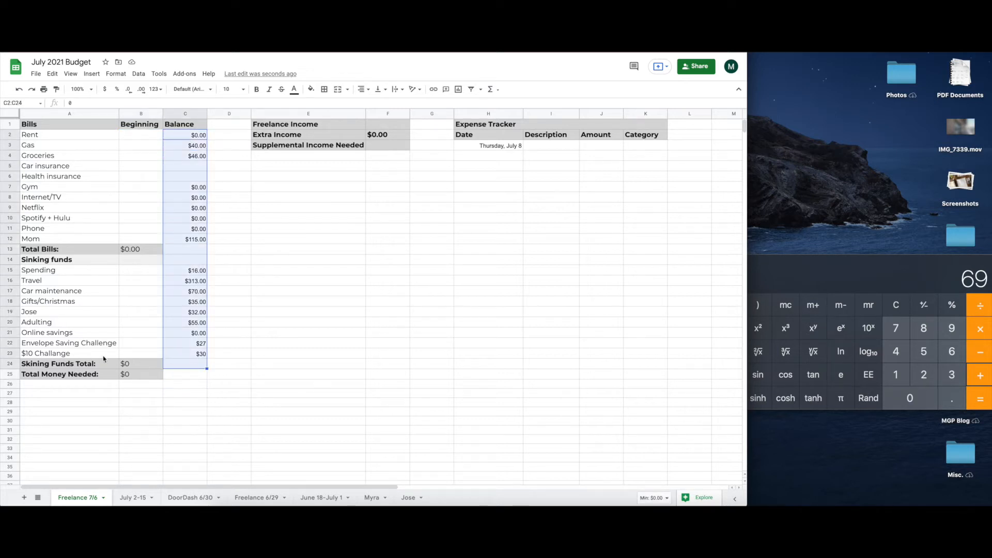
# Step: Set the $10 Challange balance in C23 to 40 and its Beginning amount in B23 to 10
pyautogui.click(140, 356)
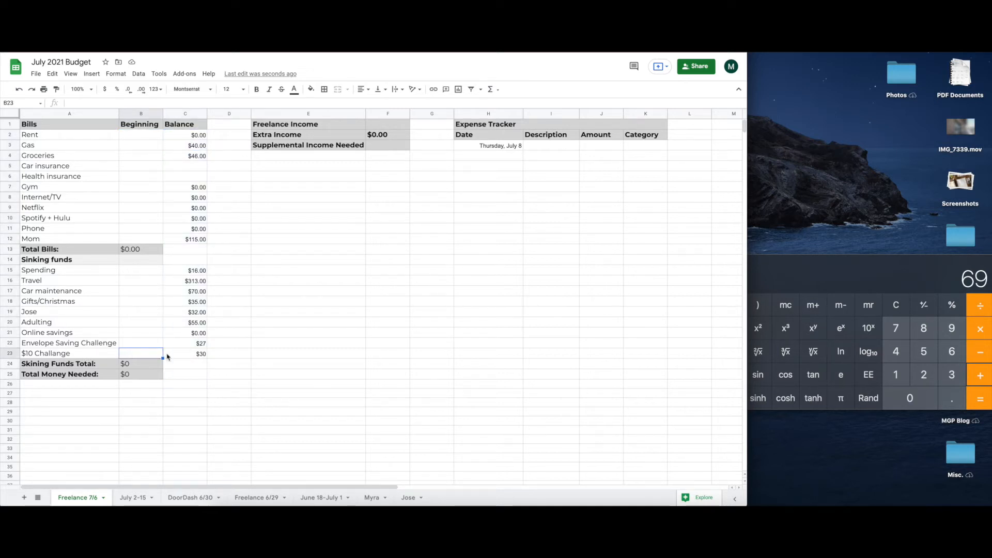
pyautogui.click(196, 355)
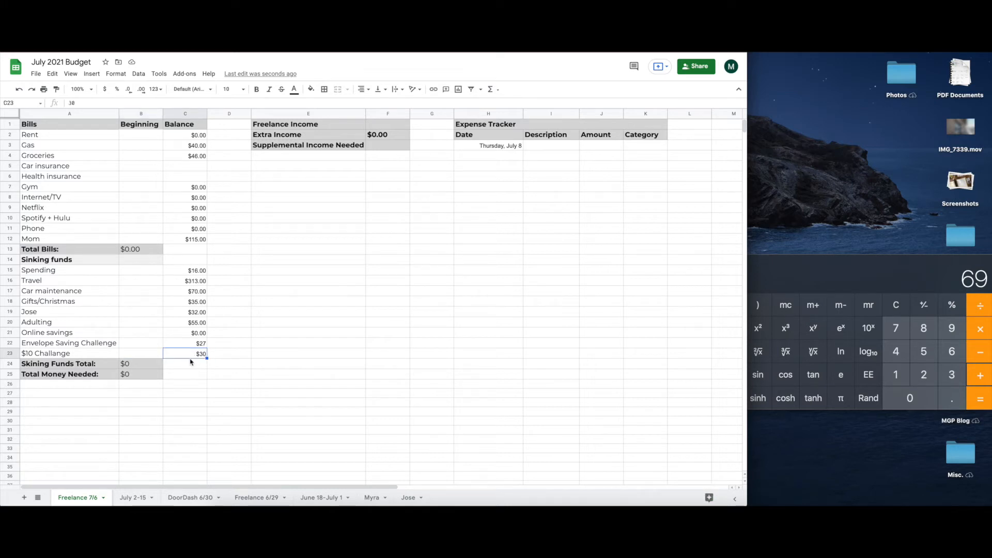
pyautogui.write('40')
pyautogui.click(151, 356)
pyautogui.write('10')
pyautogui.press('Return')
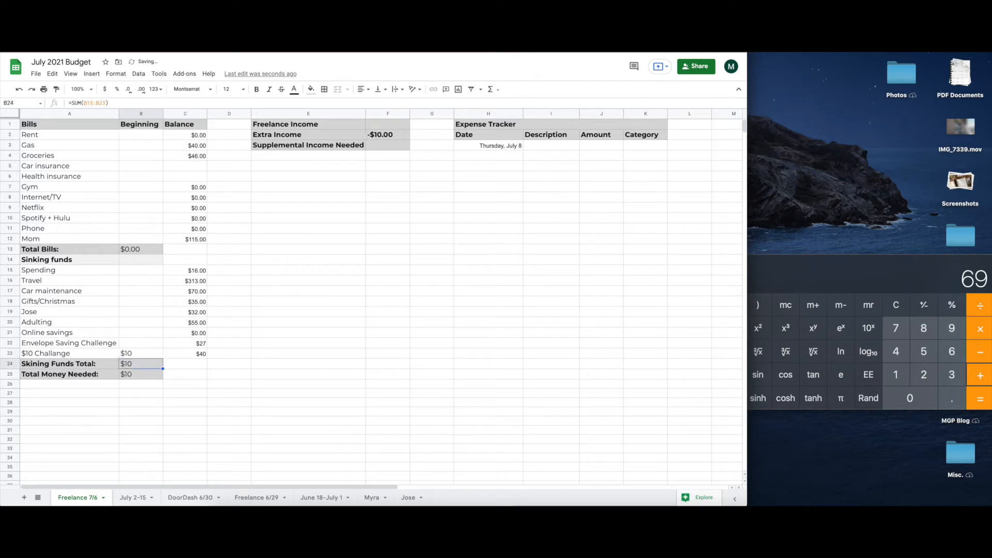